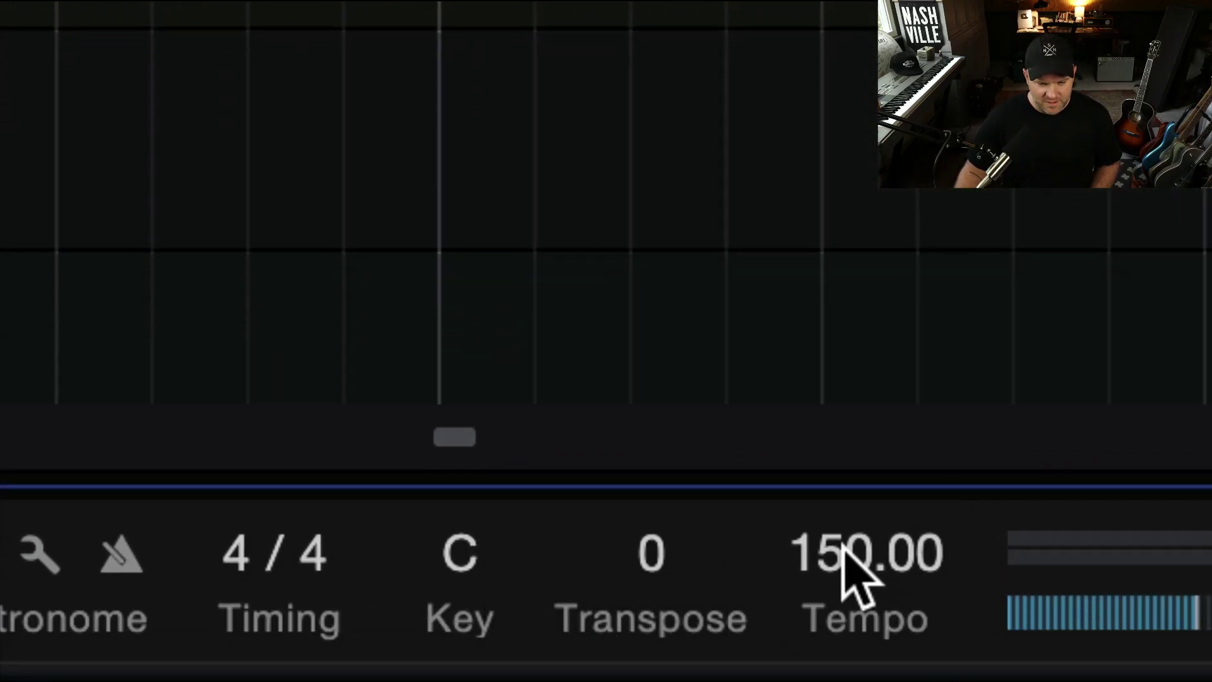
- Check the 150.00 BPM tempo without changing it and turn on the metronome
left_click(843, 548)
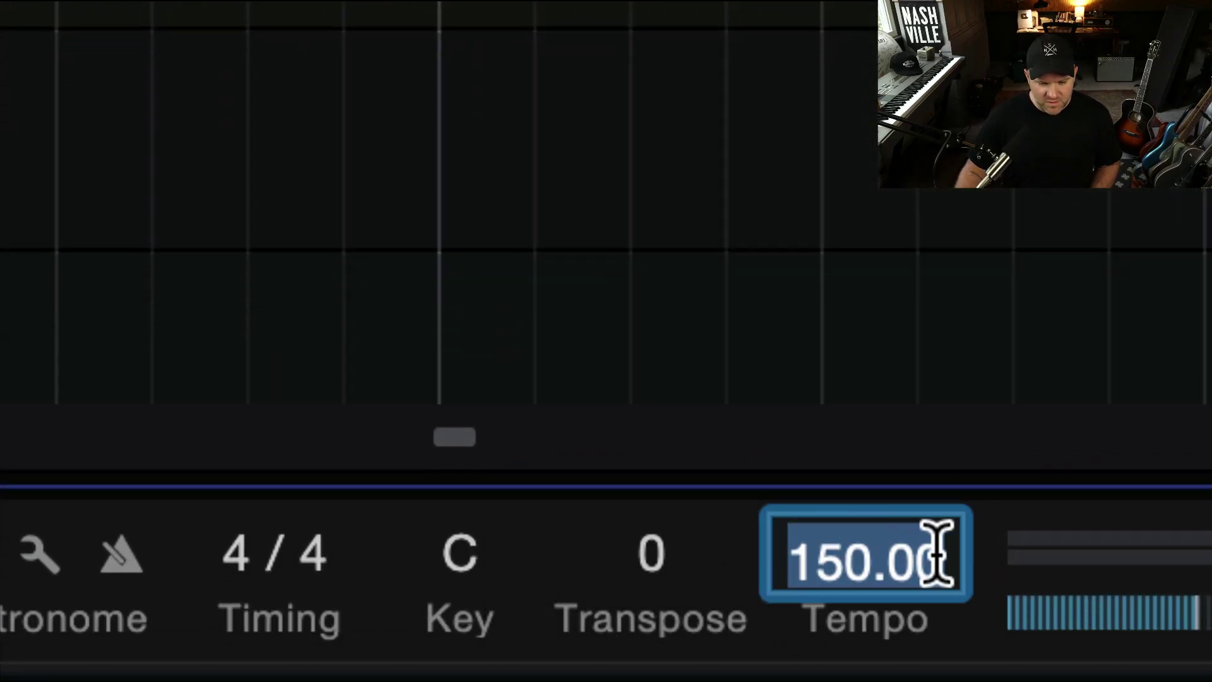
left_click(985, 555)
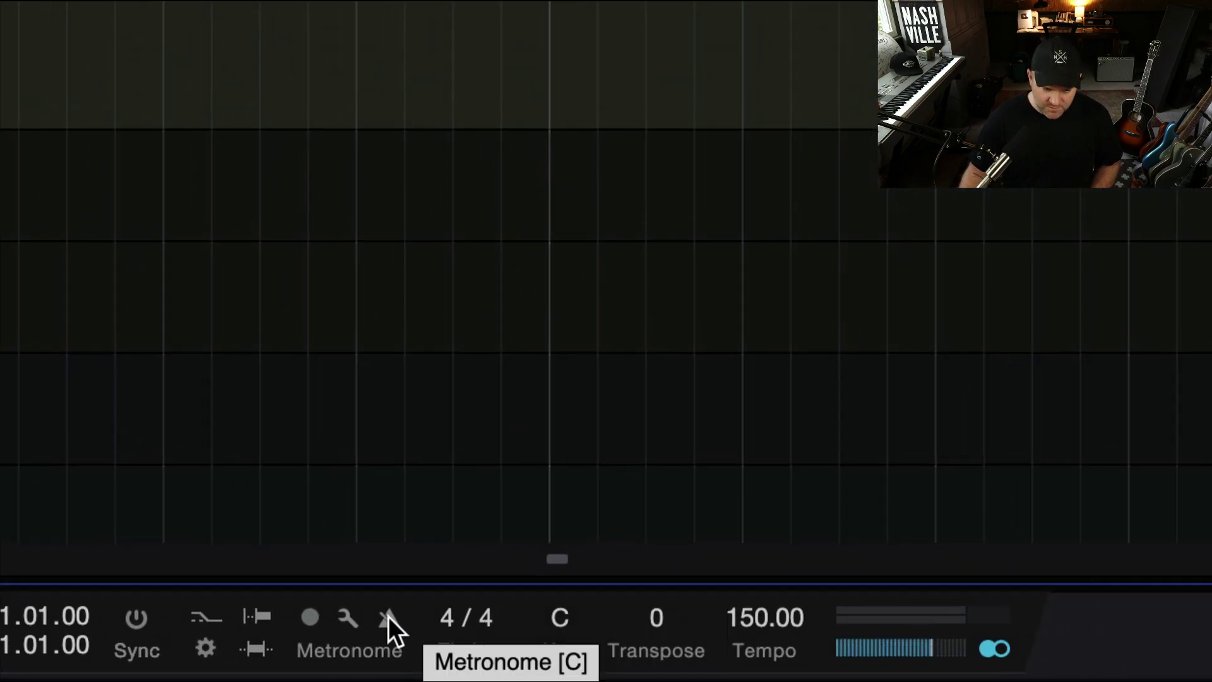
key("c")
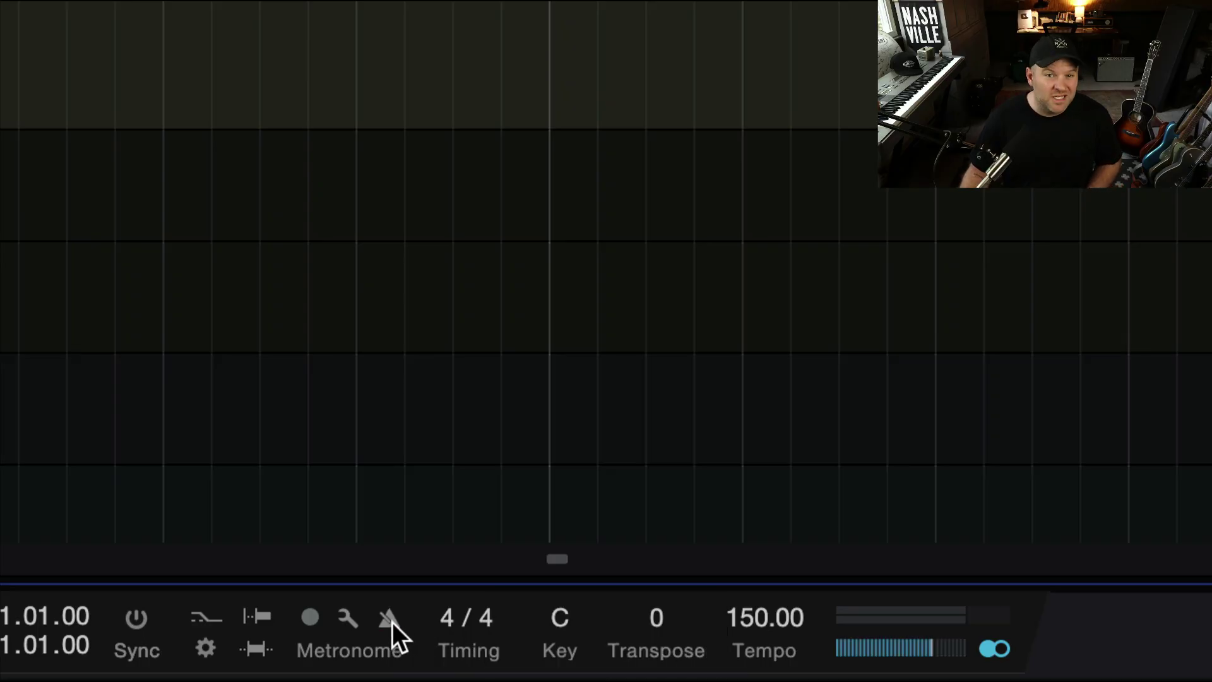
- Audition the metronome click from just before bar 373, then stop playback
key("ctrl")
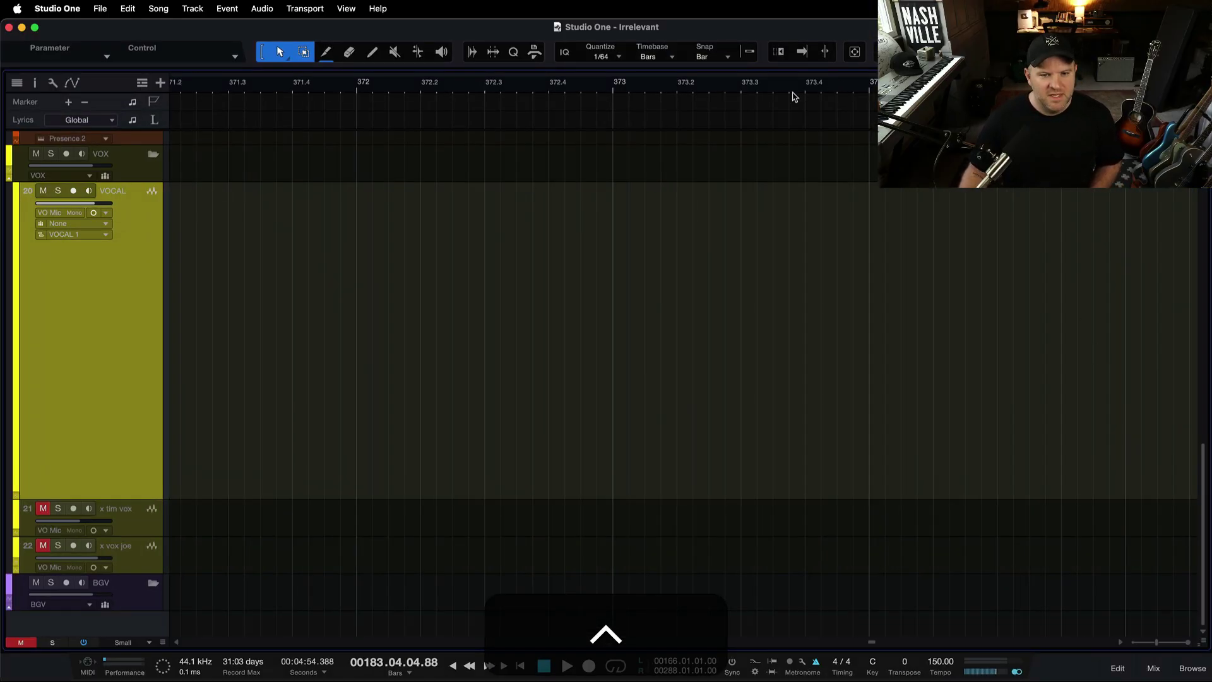
left_click(605, 86)
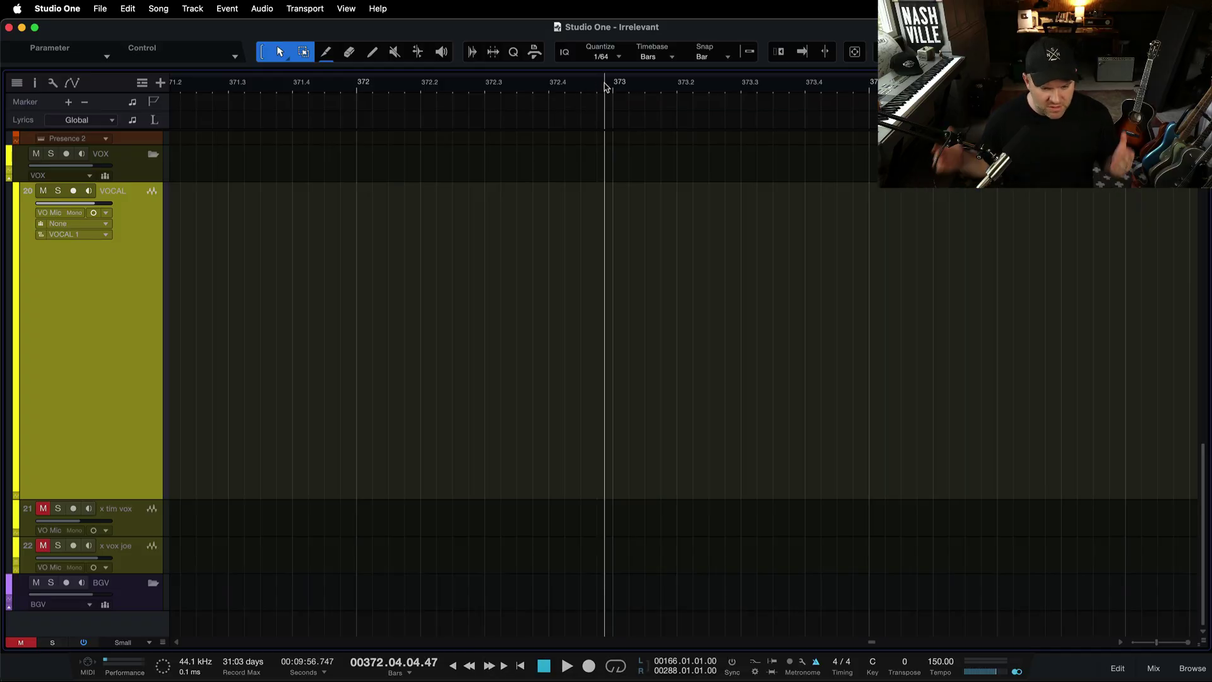
key("space")
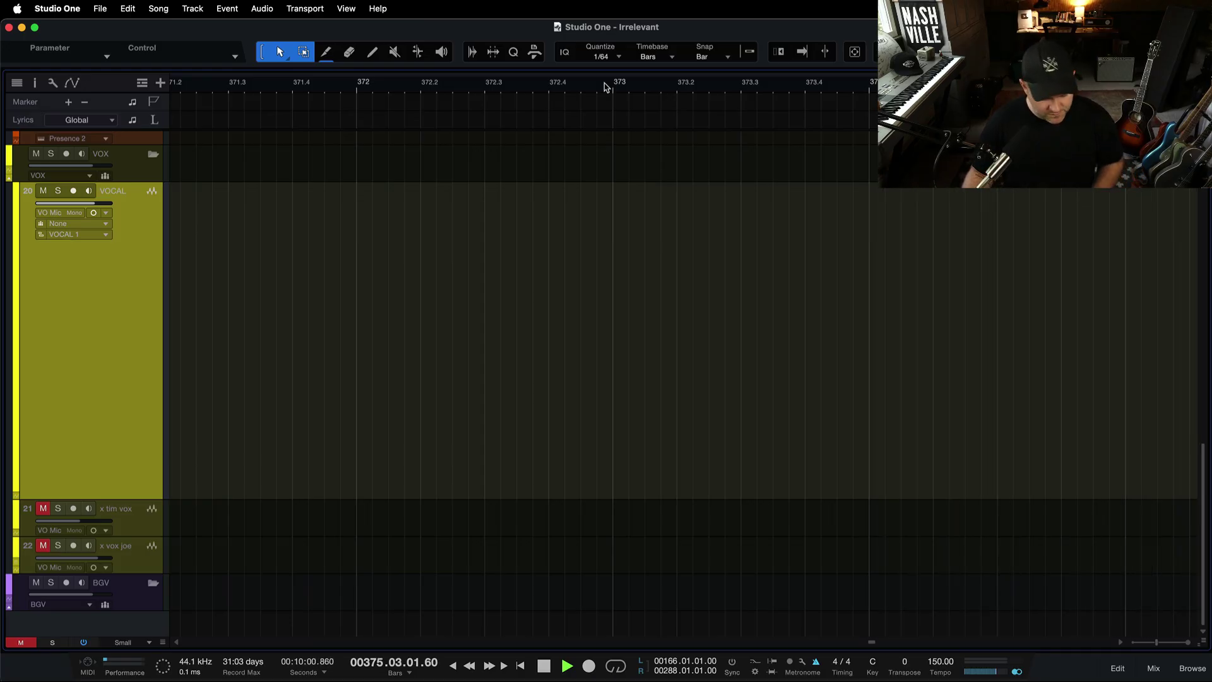
key("space")
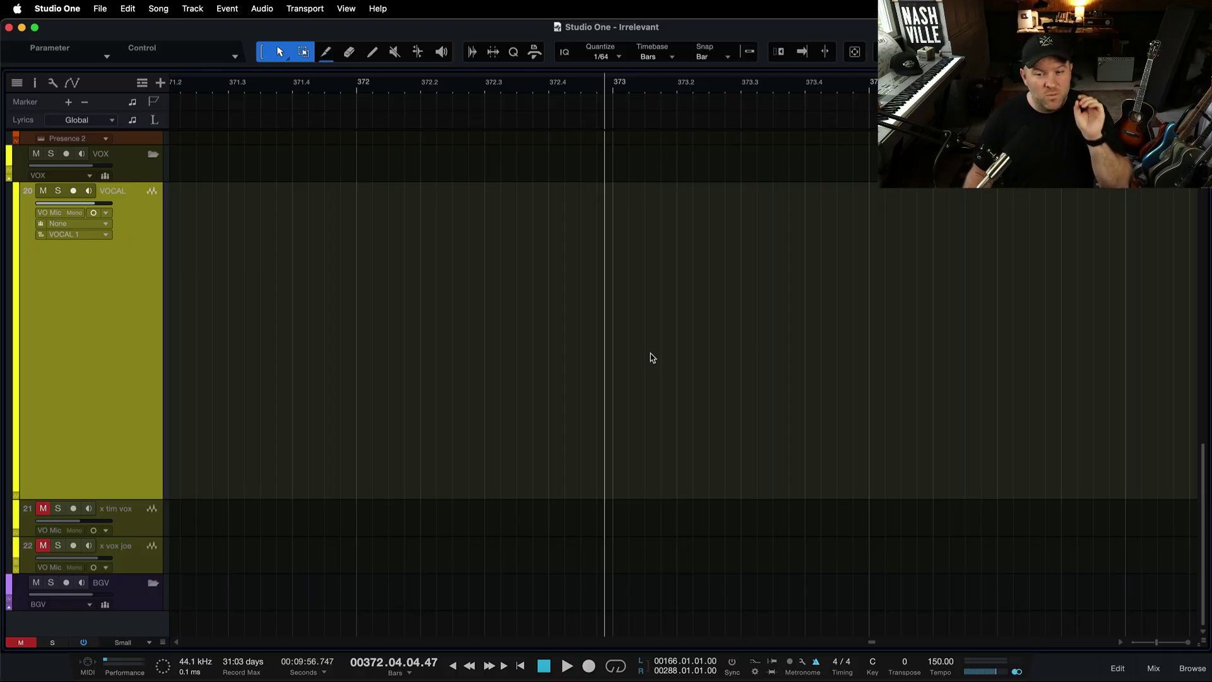
- Bring up Metronome Setup from the transport's wrench icon, reopening it after one close
left_click(803, 662)
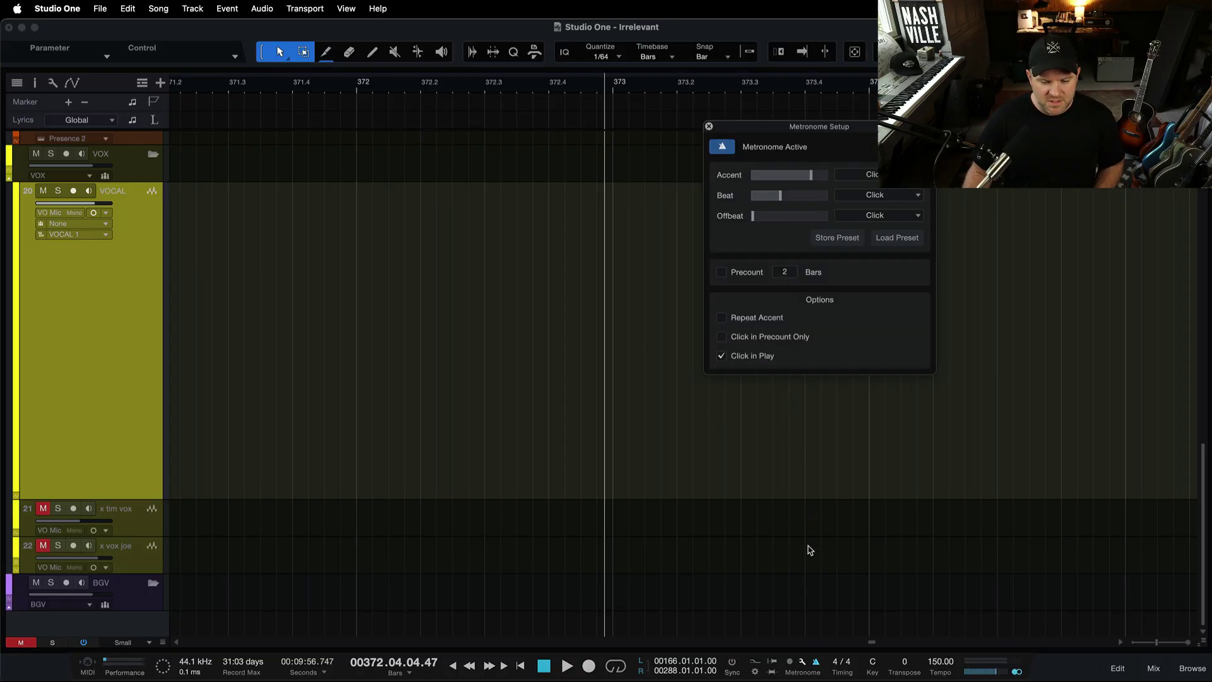
left_click(812, 675)
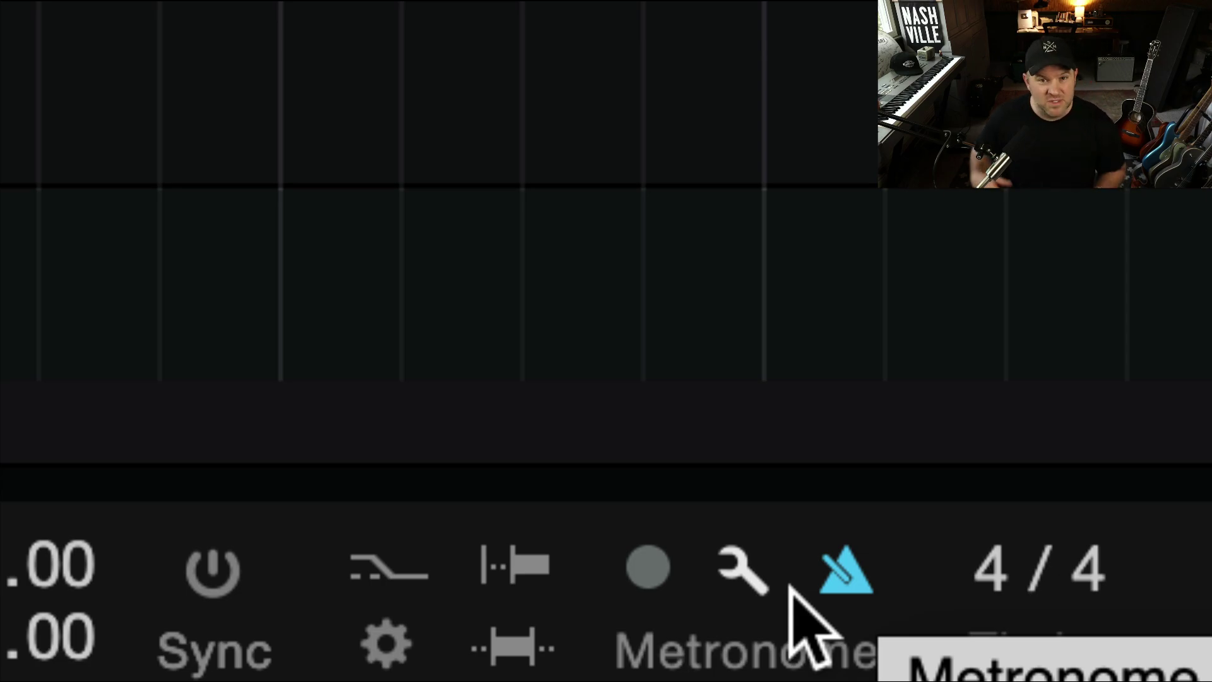
left_click(734, 559)
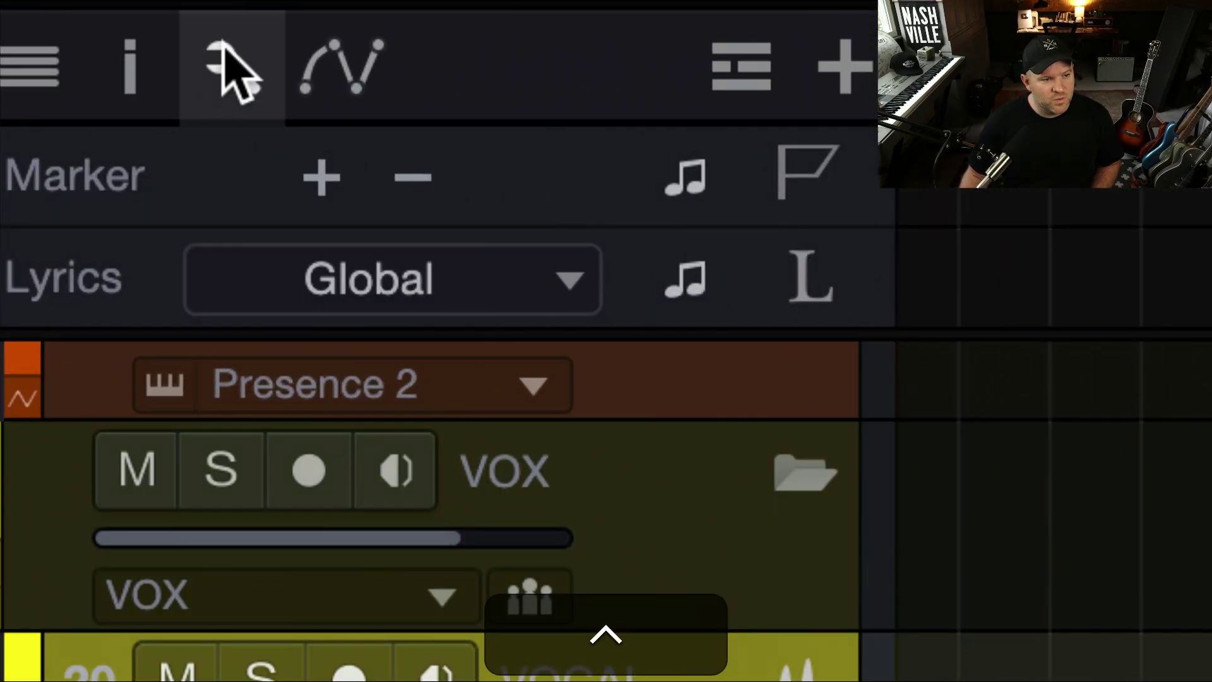
left_click(53, 82)
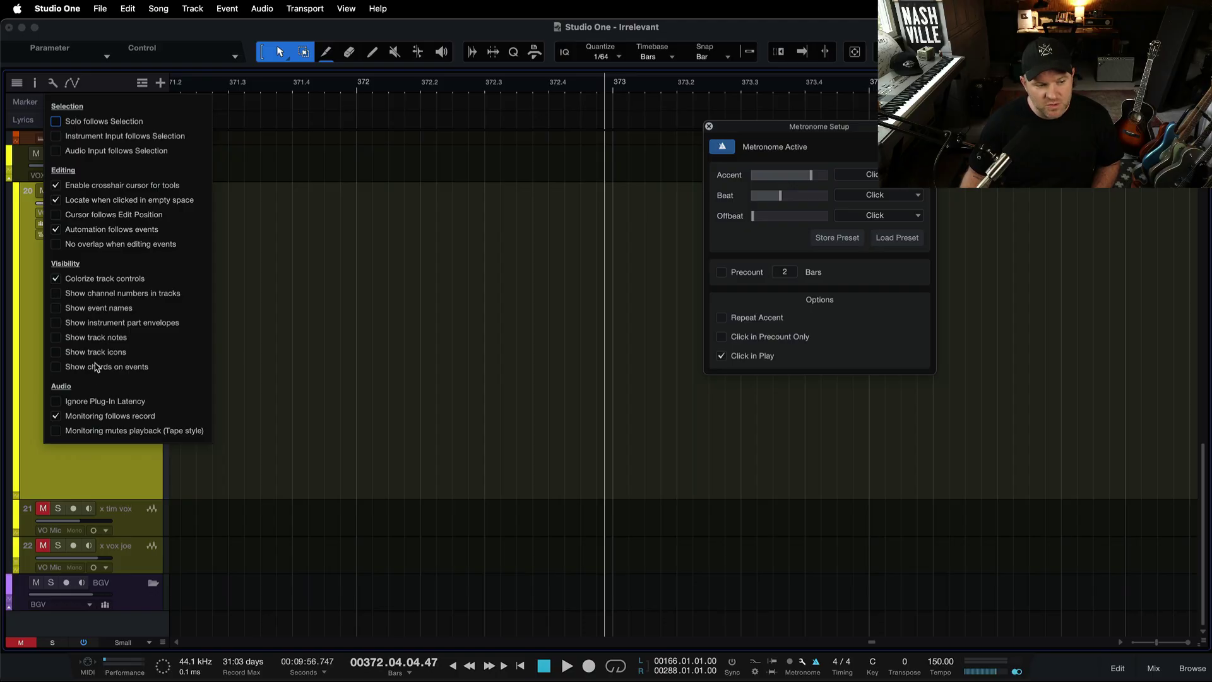
left_click(113, 449)
key("F3")
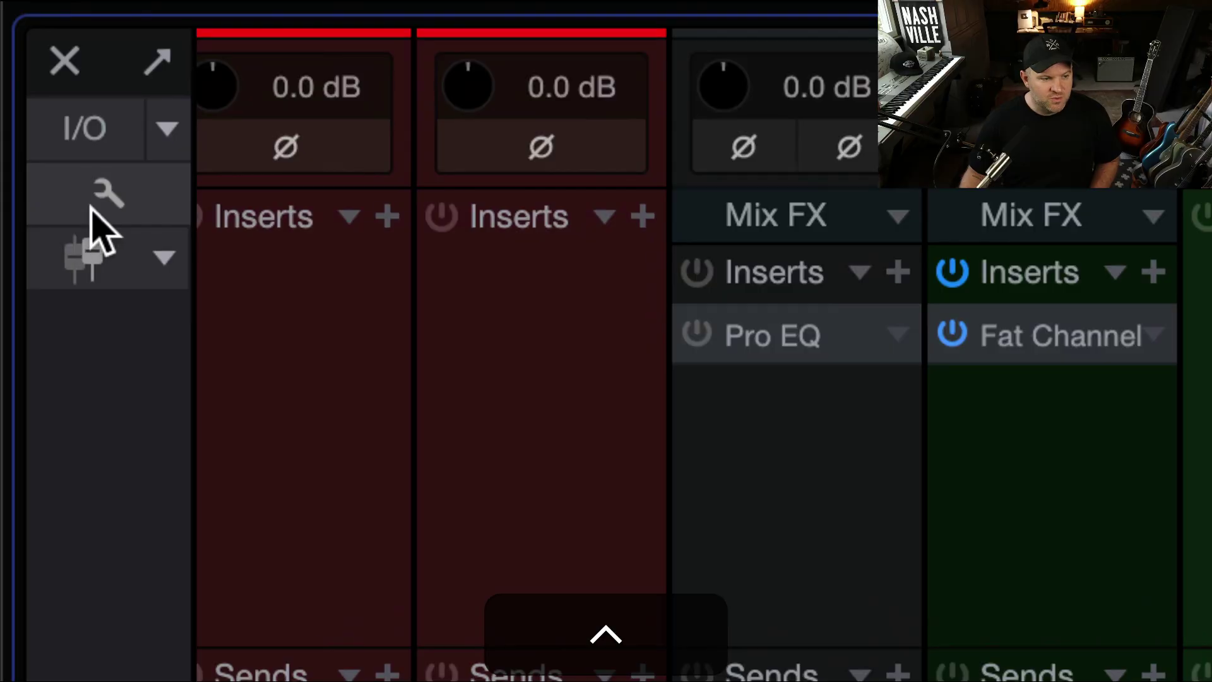
left_click(20, 204)
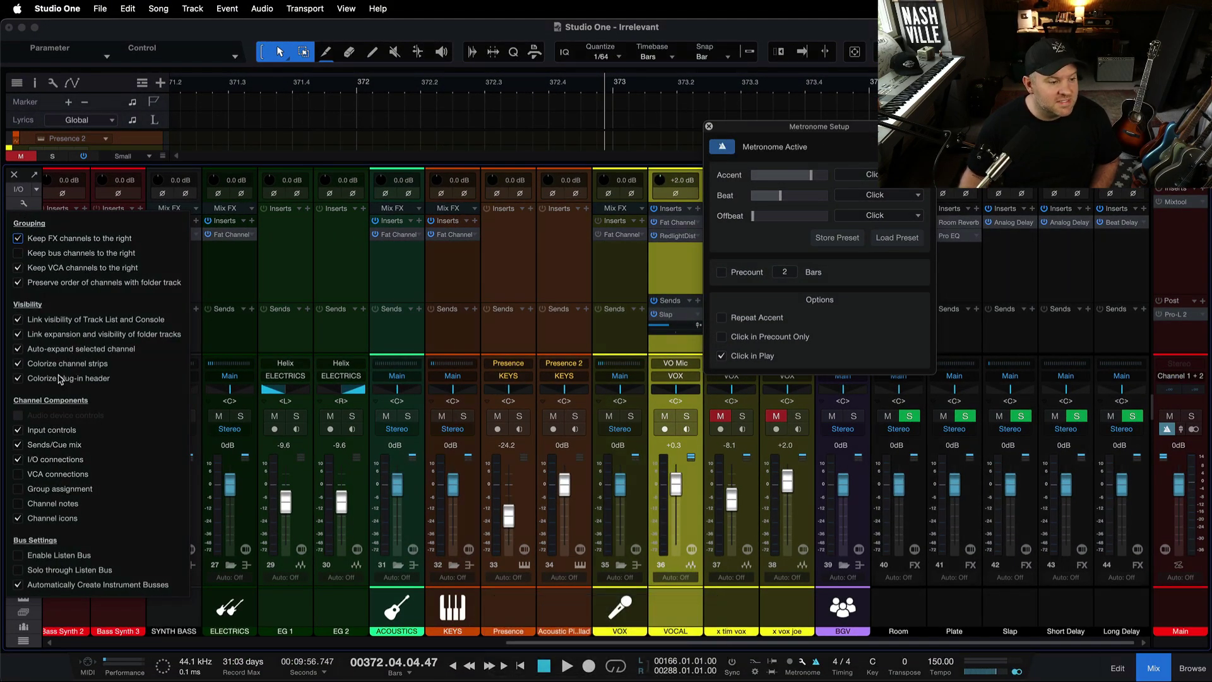
left_click(21, 209)
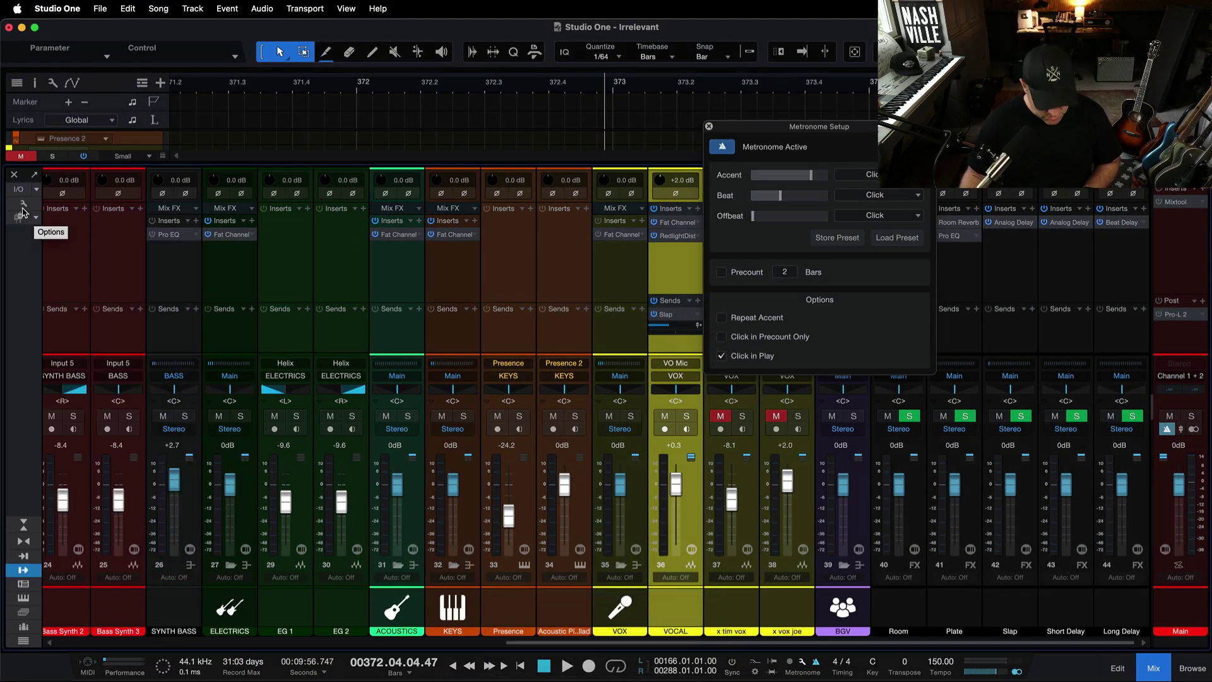
key("F3")
left_click(52, 83)
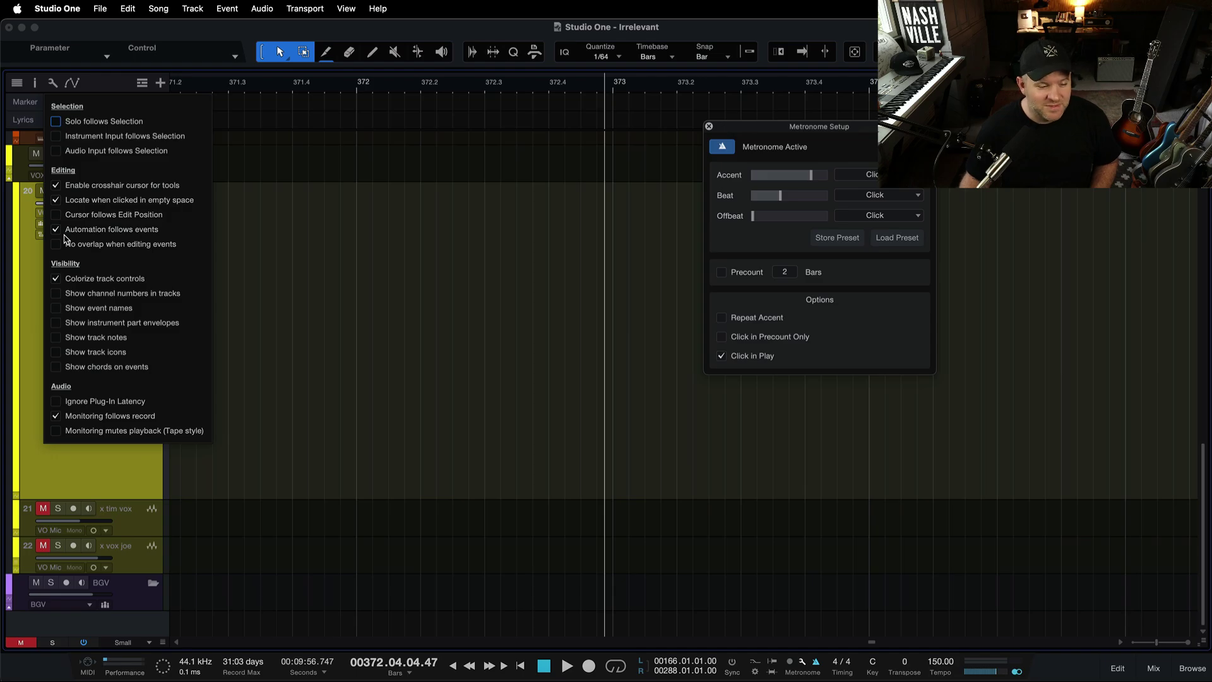
left_click(17, 287)
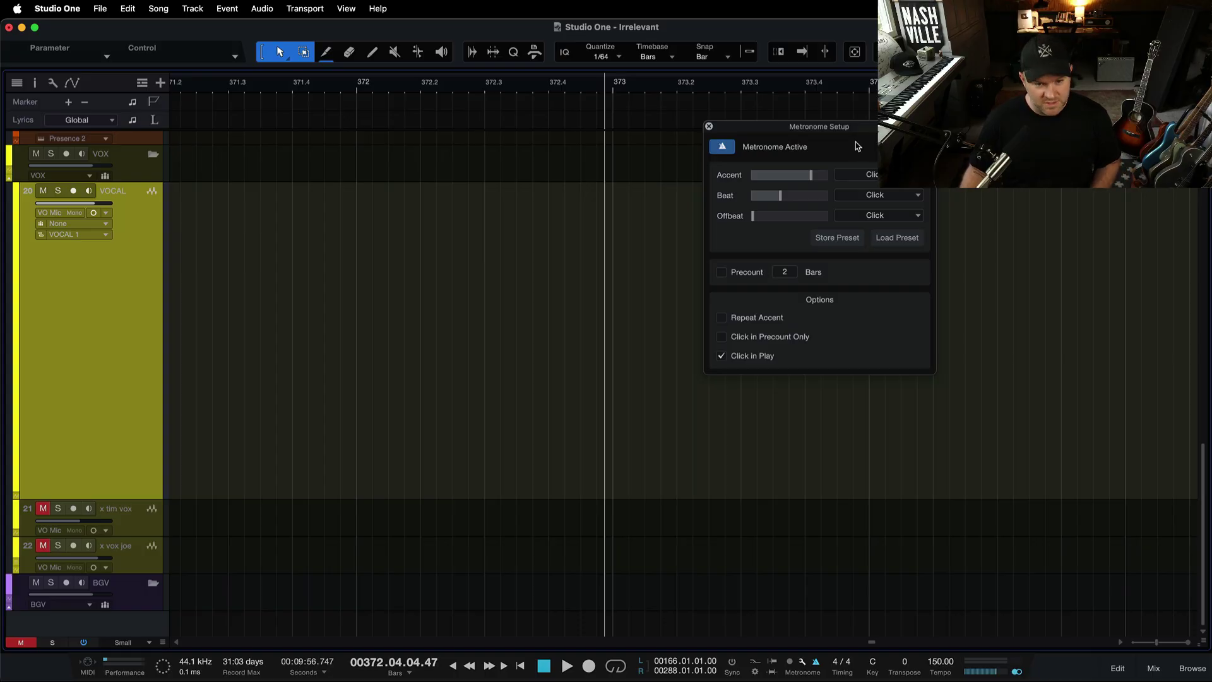
- Audition Logical 1 as the accent sound, then set the accent back to Click
key("space")
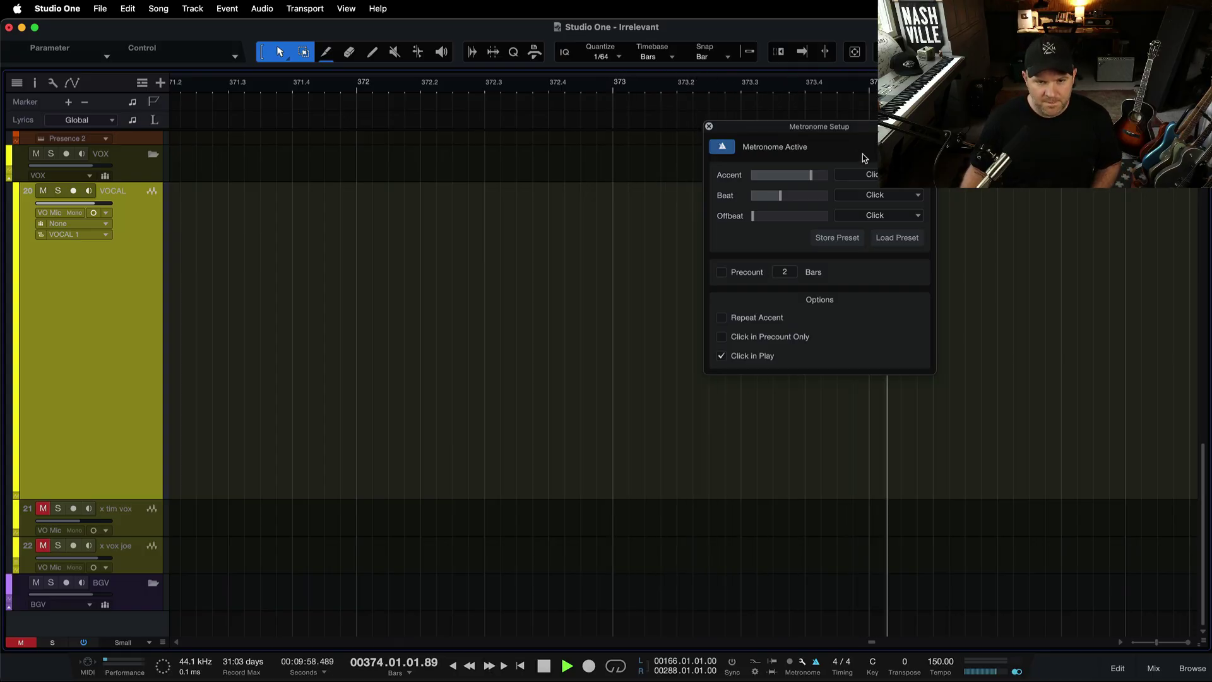
key("space")
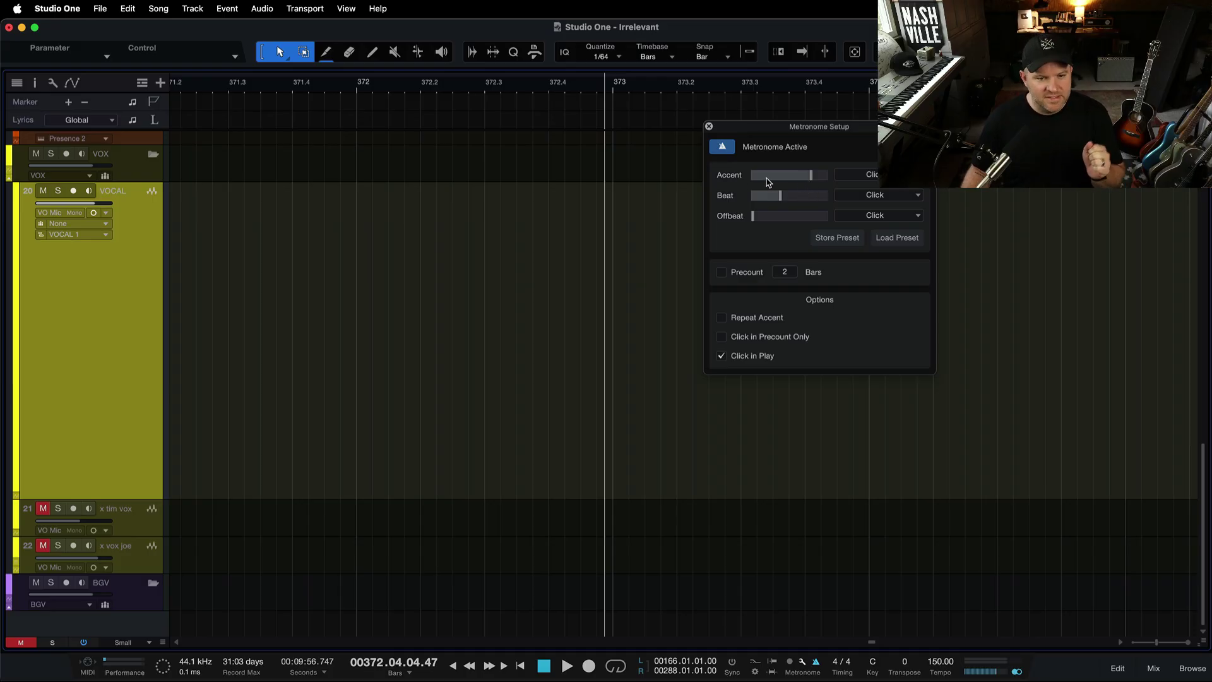
left_click(896, 175)
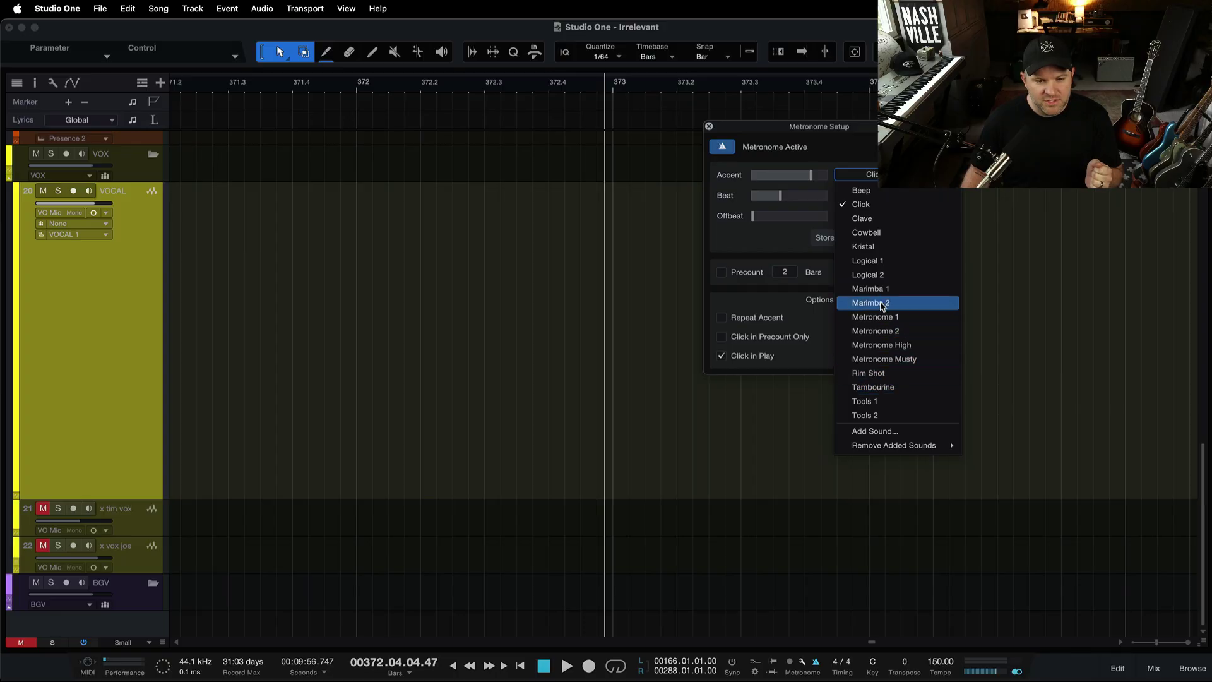
left_click(879, 261)
key("space")
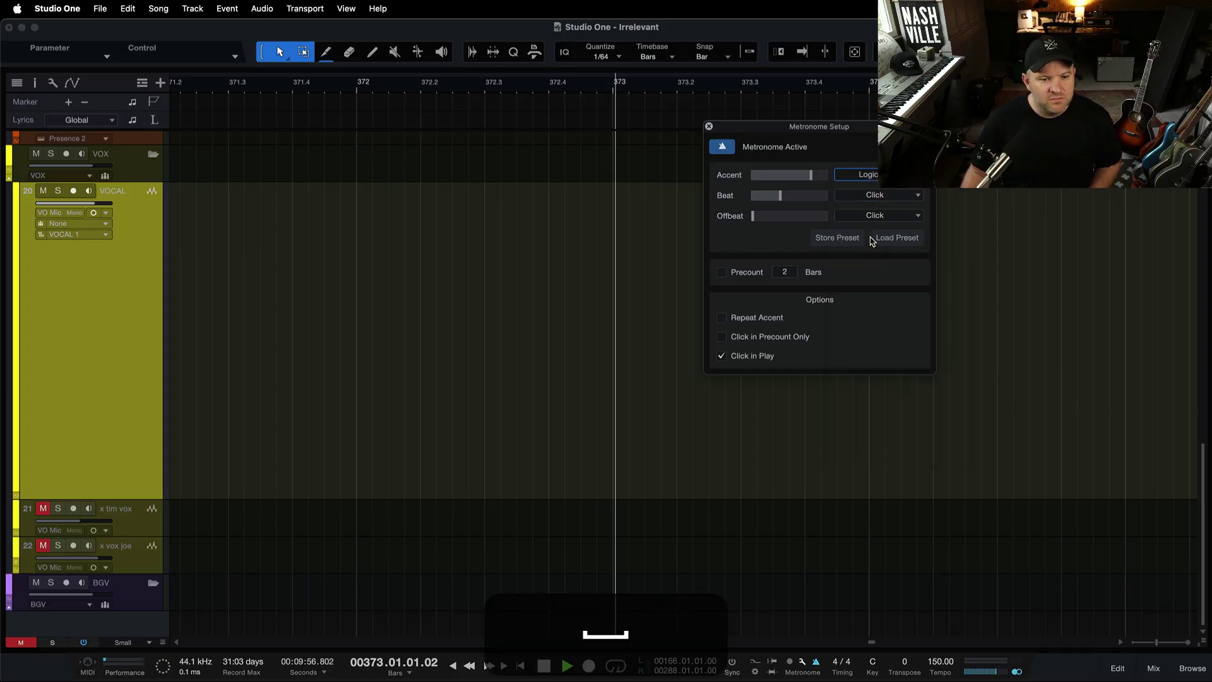
key("space")
left_click(872, 195)
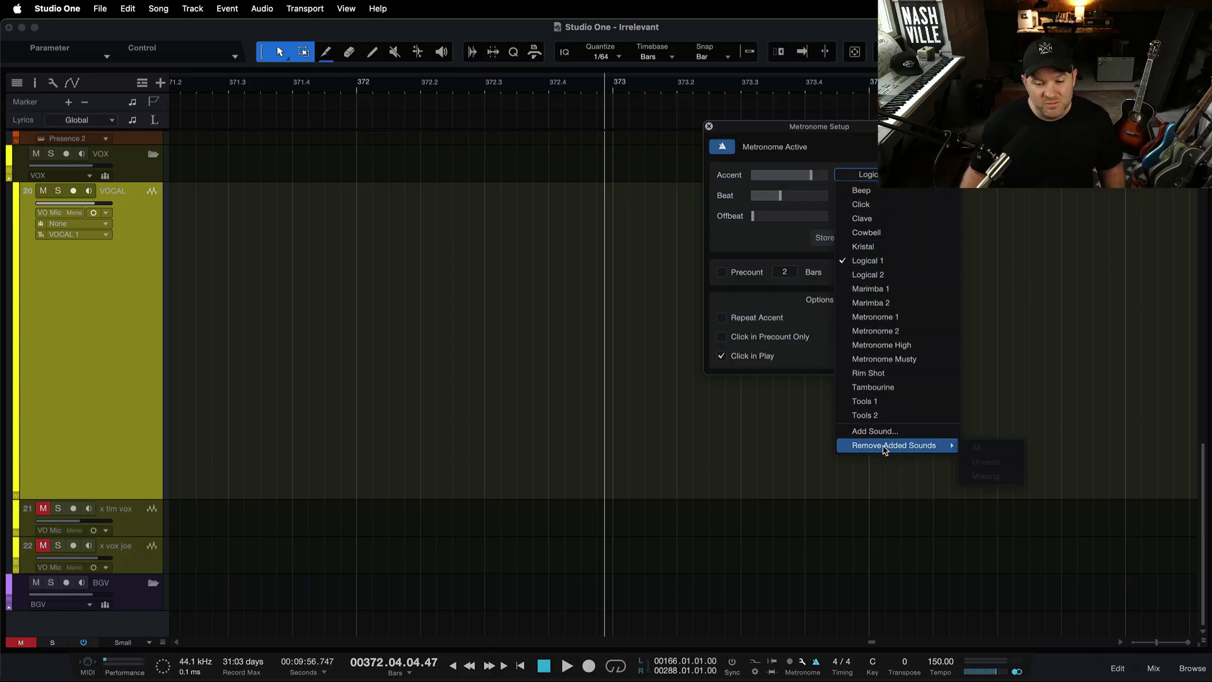
left_click(890, 205)
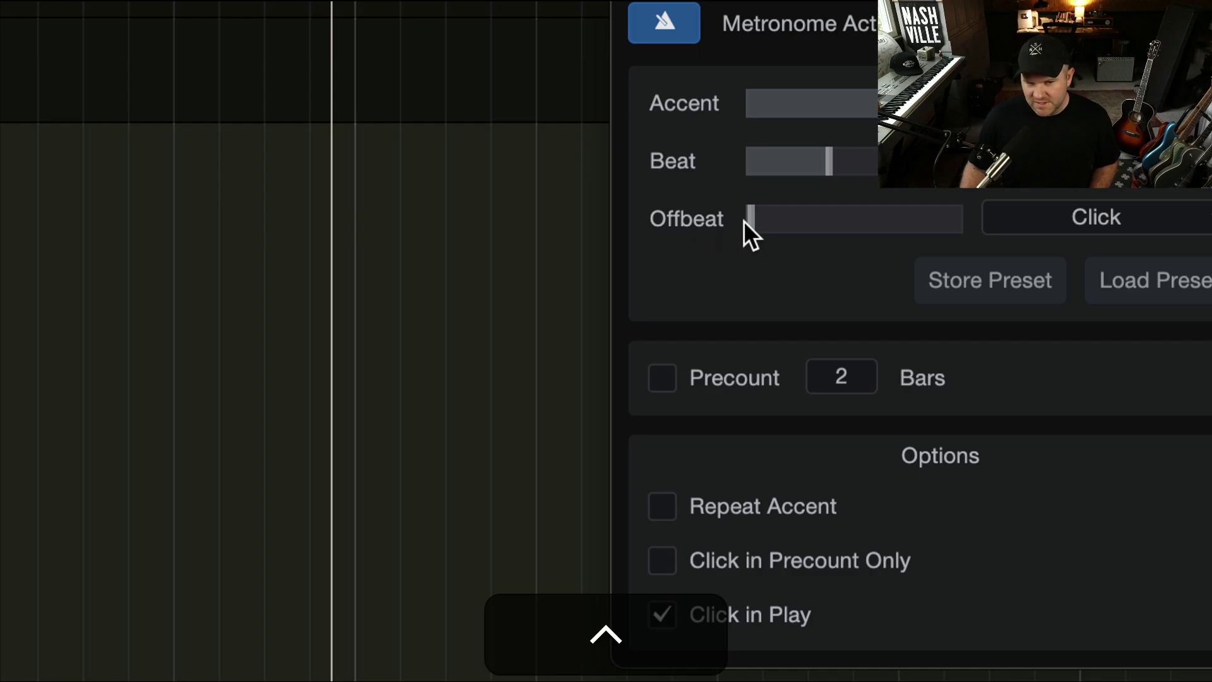
- Adjust the Offbeat click level in Metronome Setup while auditioning playback
left_click_drag(755, 218, 776, 221)
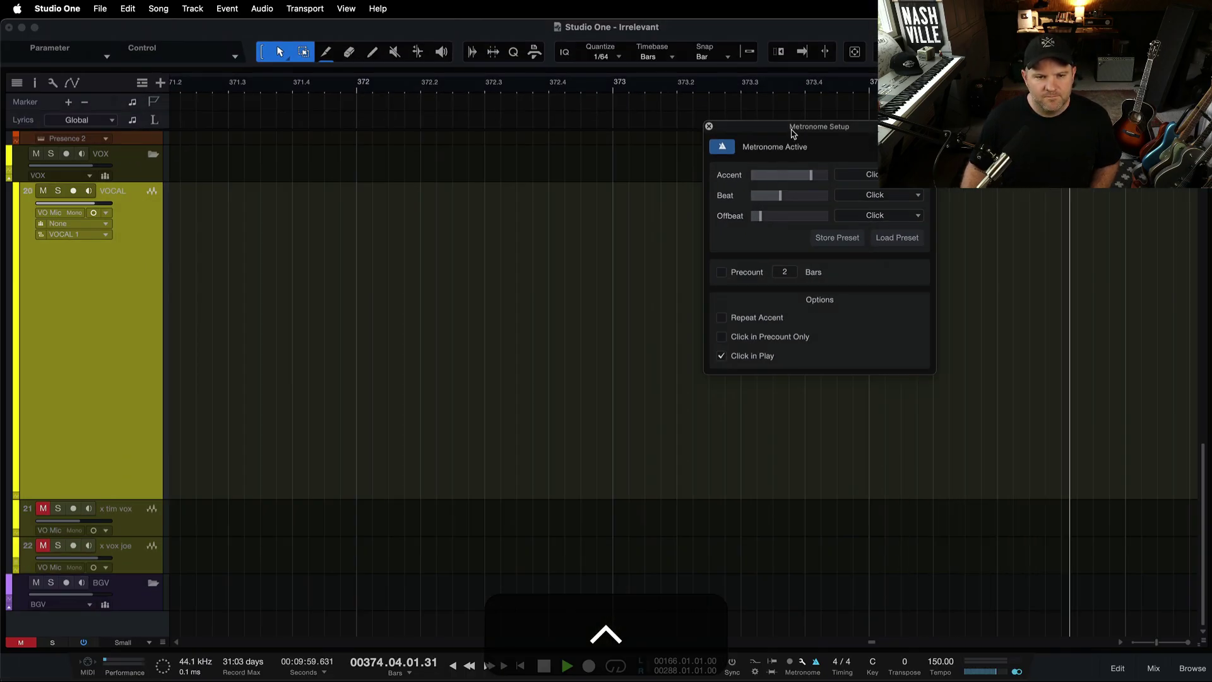
left_click_drag(791, 125, 529, 163)
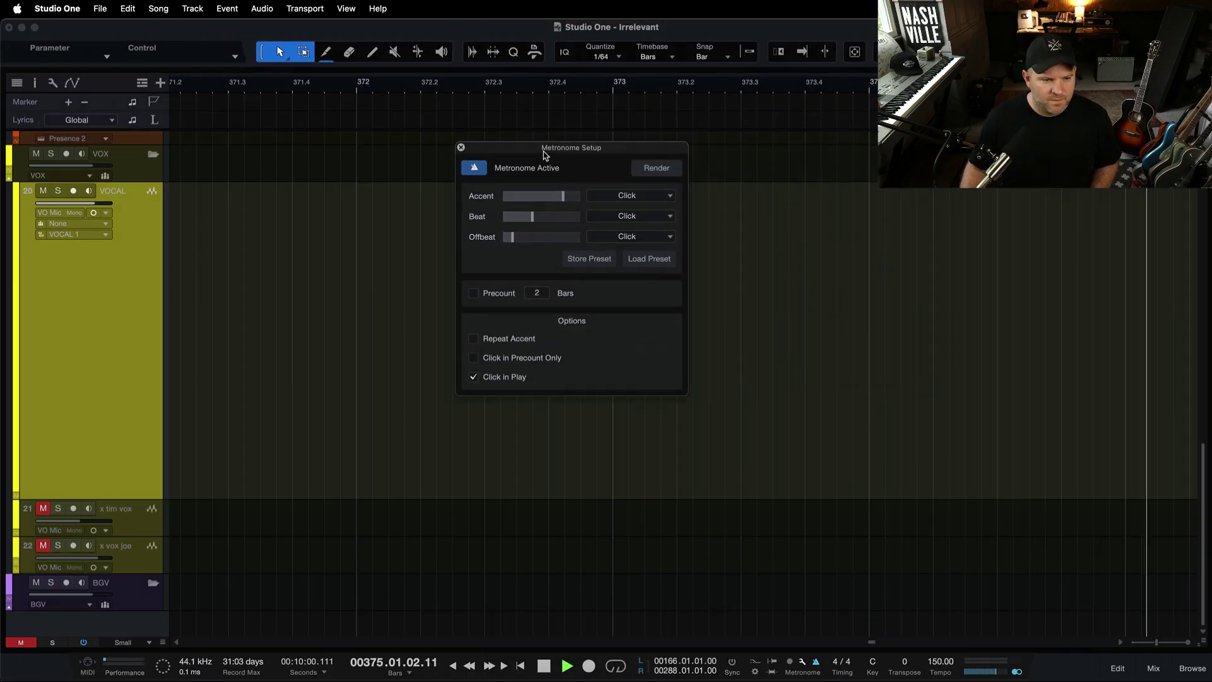
key("space")
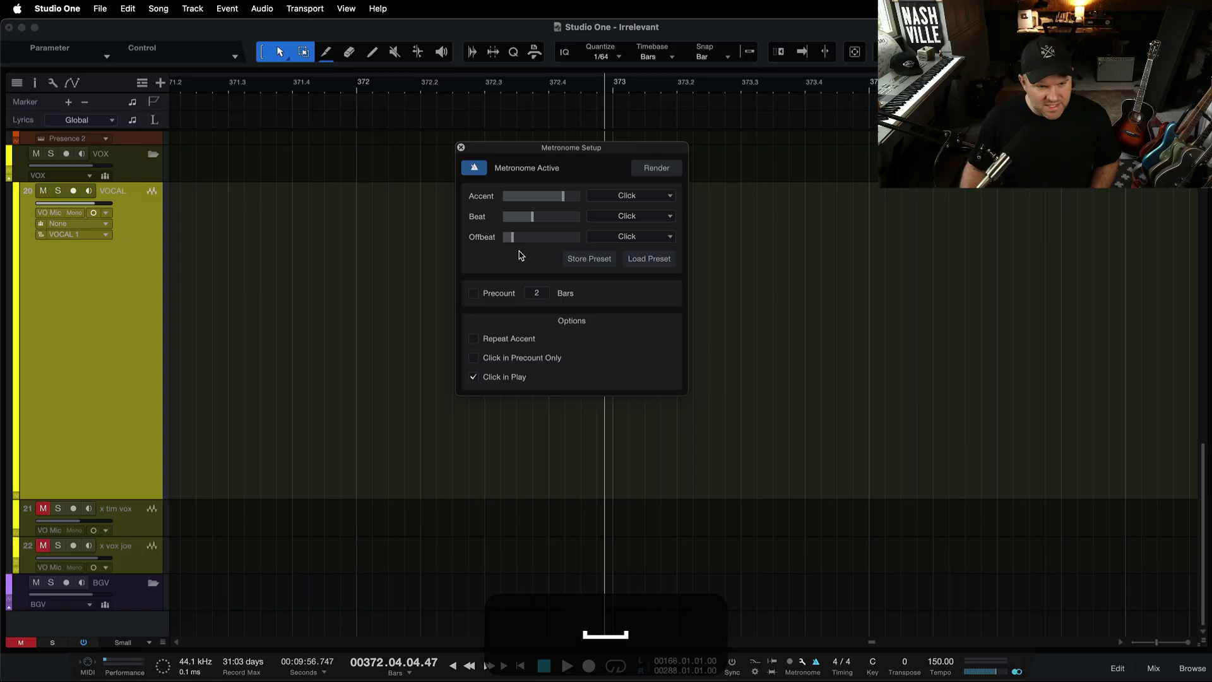
key("ctrl")
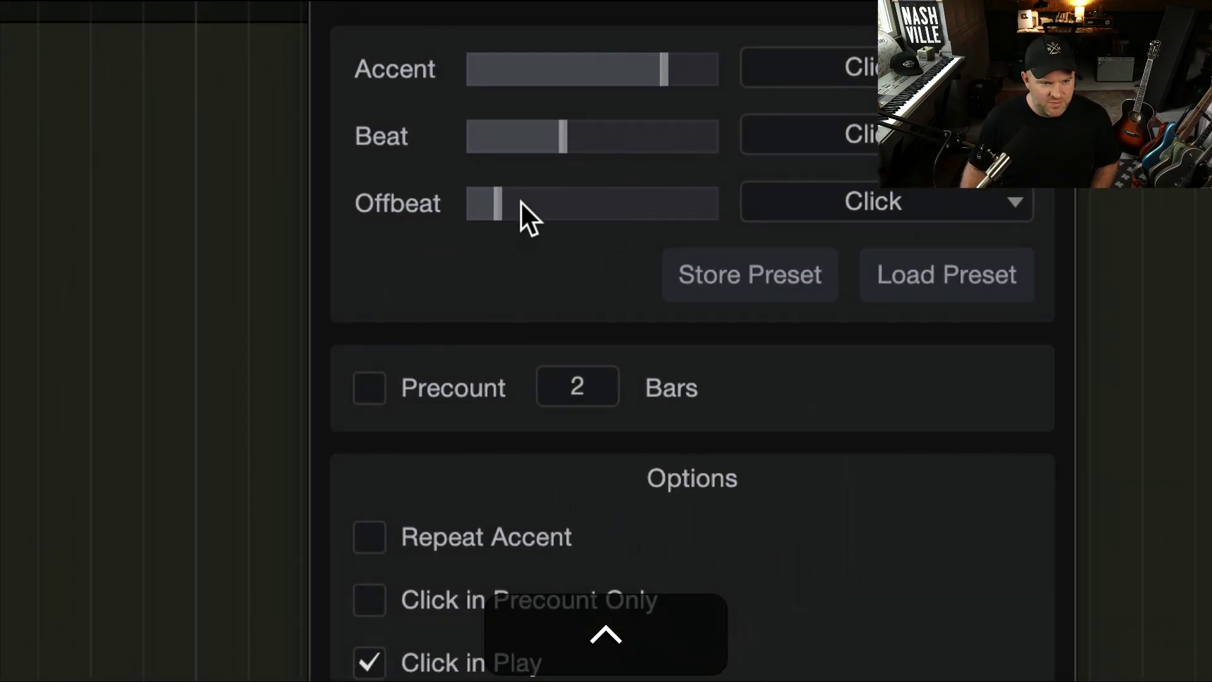
left_click_drag(617, 205, 666, 206)
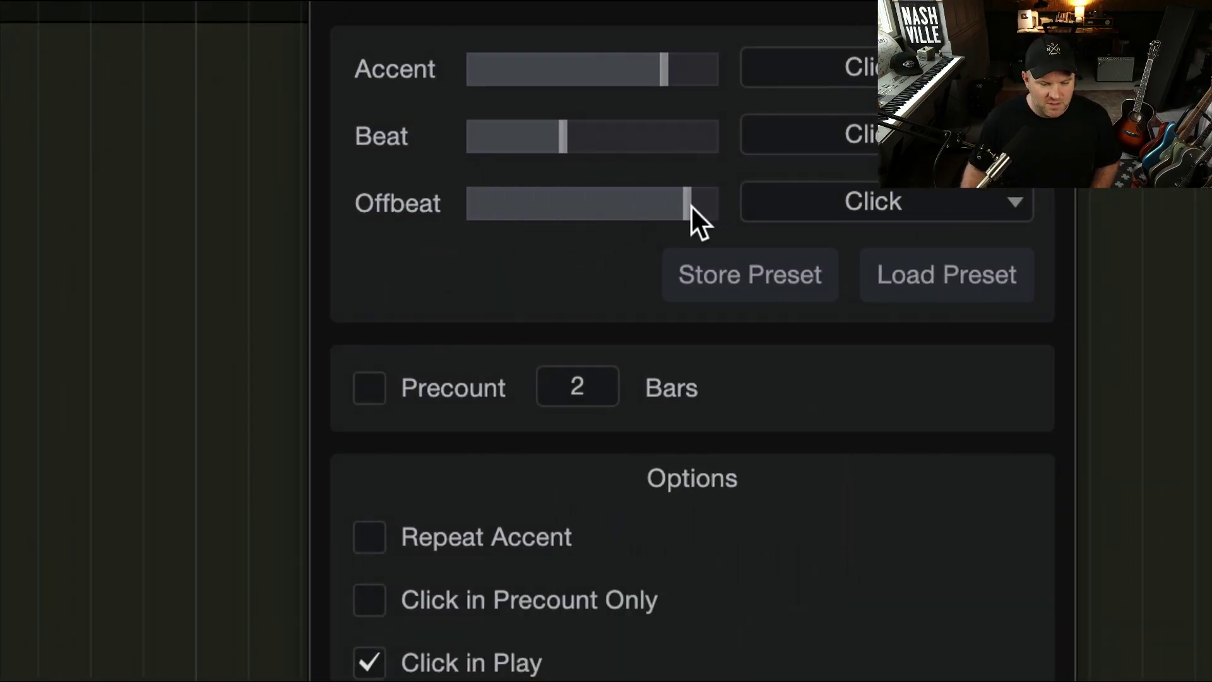
key("space")
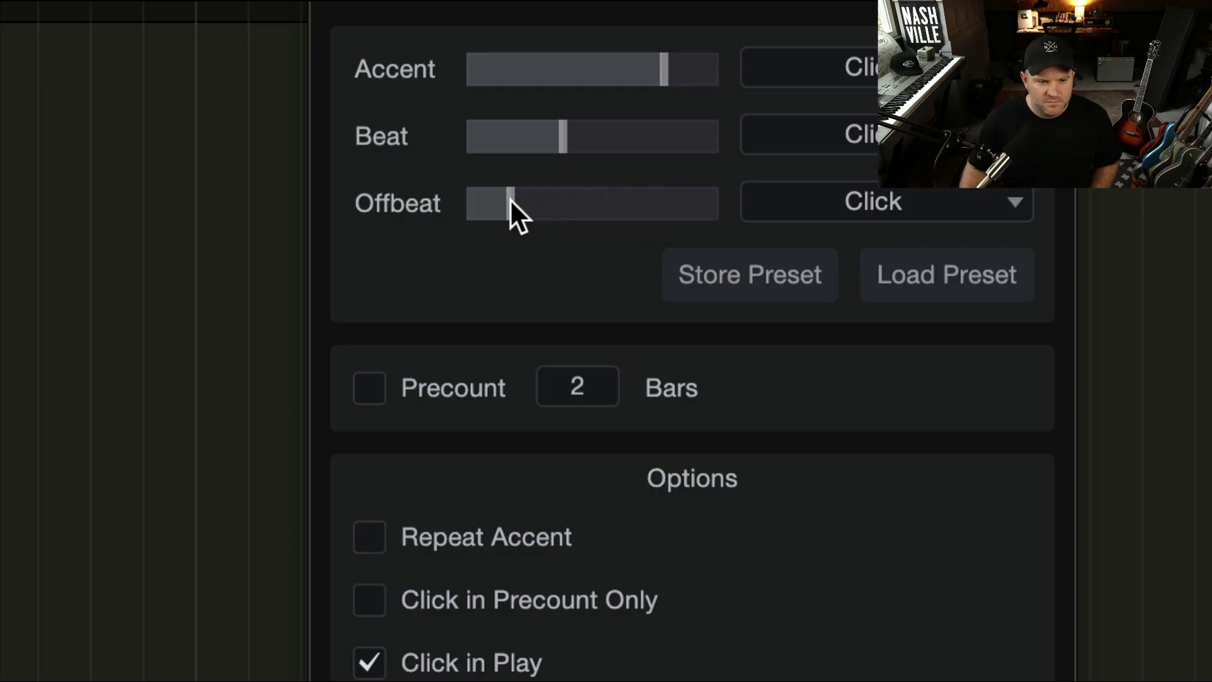
key("space")
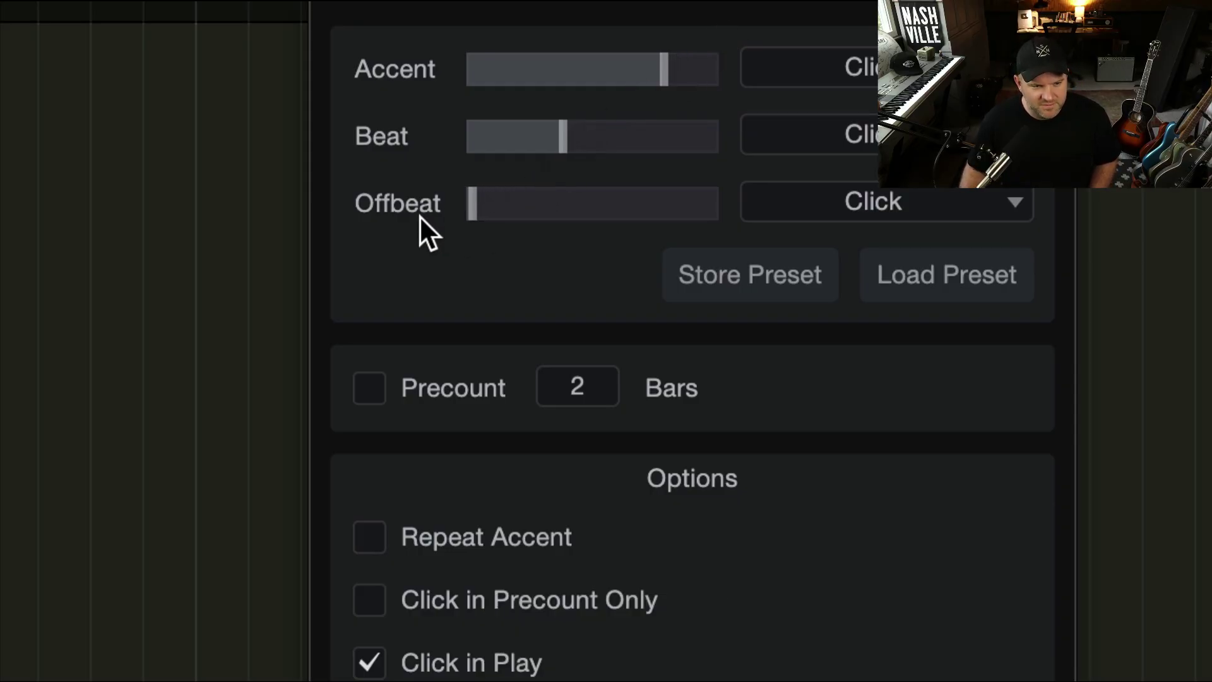
- Confirm Click in Play is checked and close Metronome Setup with offbeat at minimum
scroll(420, 216, "down", 5)
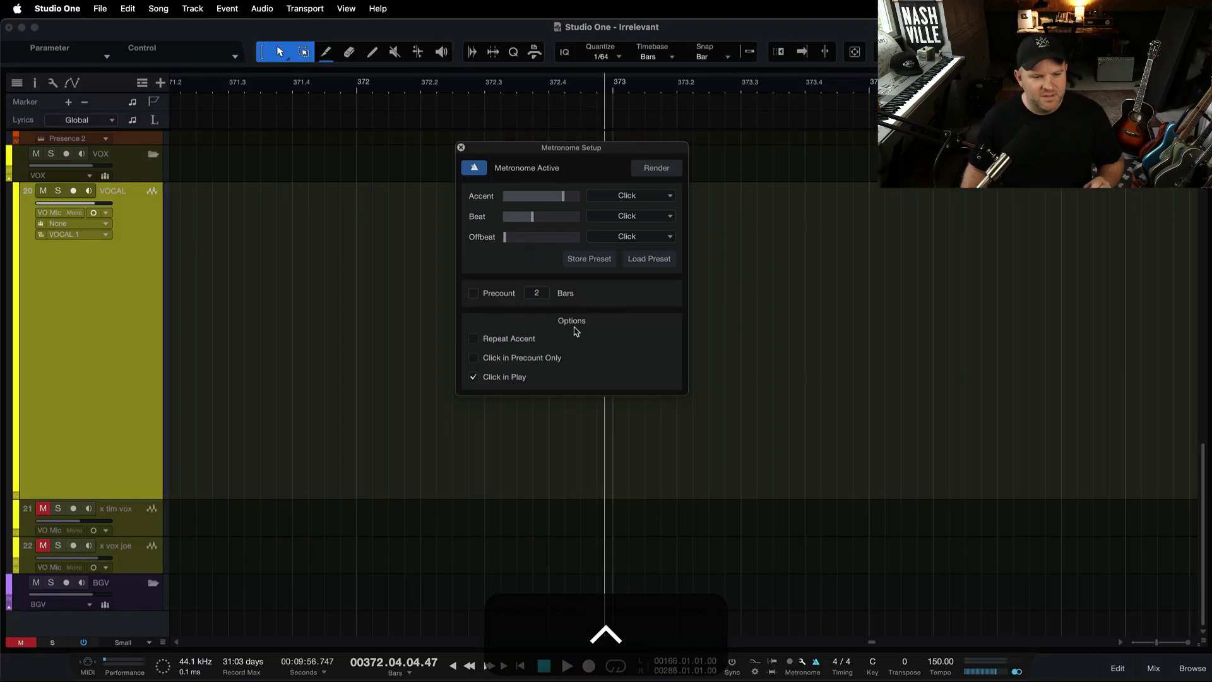
scroll(476, 390, "up", 5)
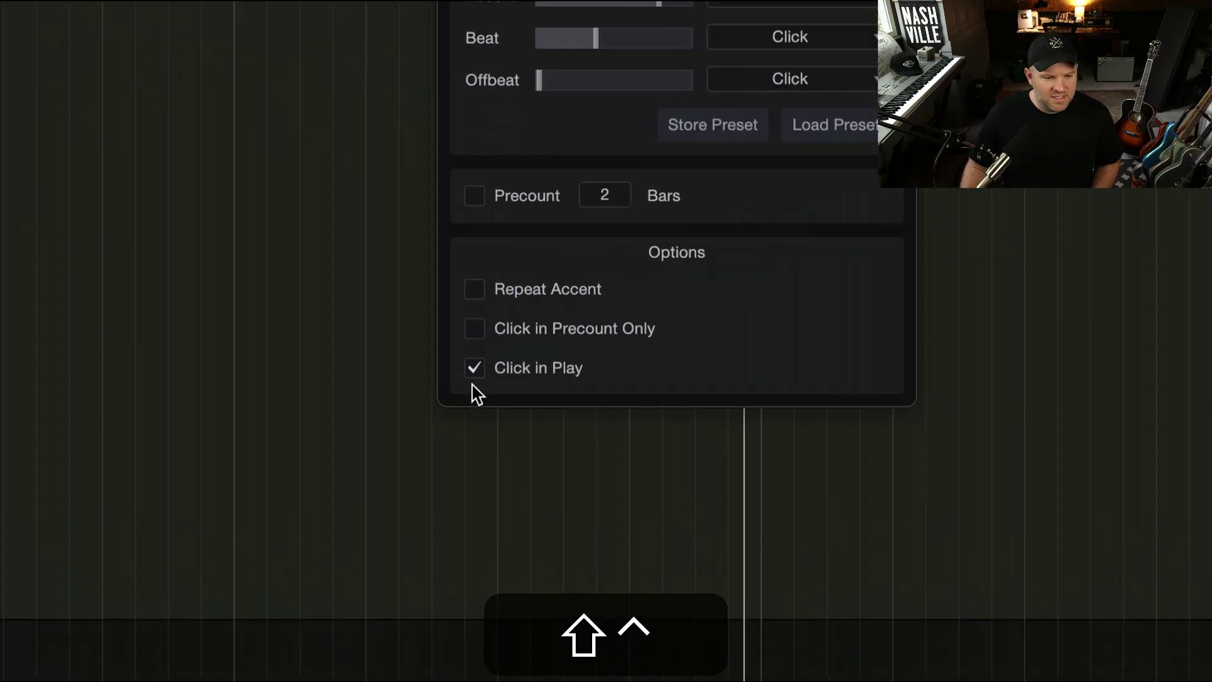
left_click(510, 355)
scroll(509, 355, "down", 5)
left_click(460, 148)
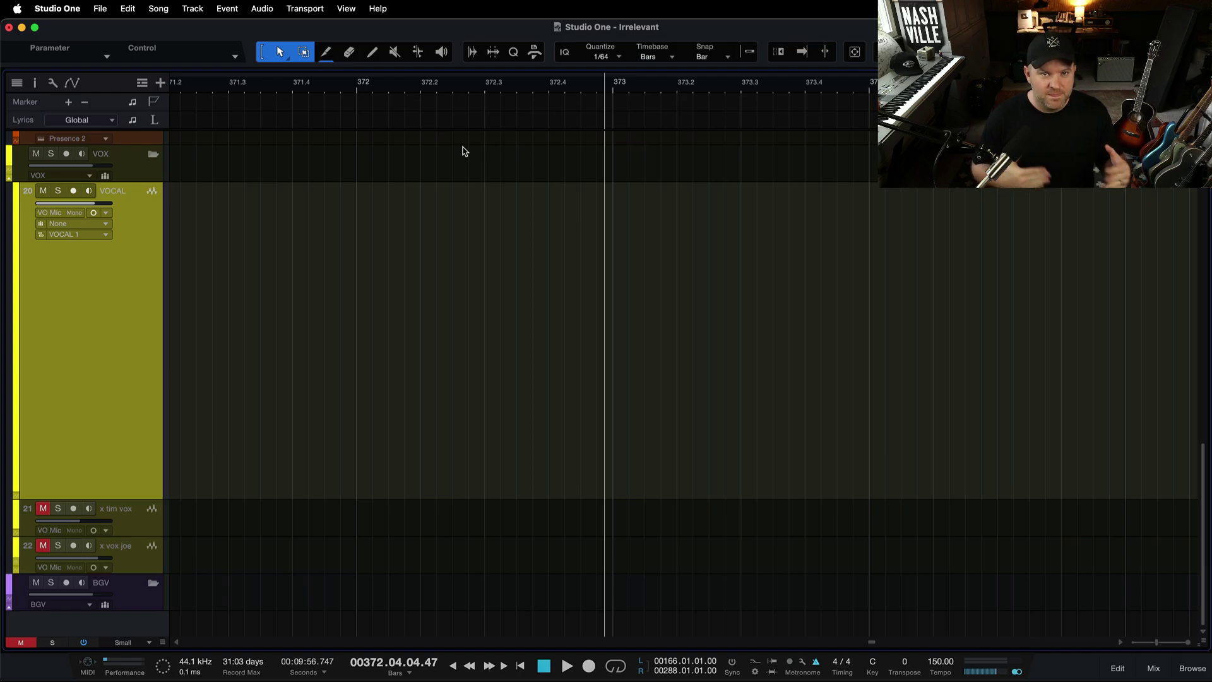
key("c")
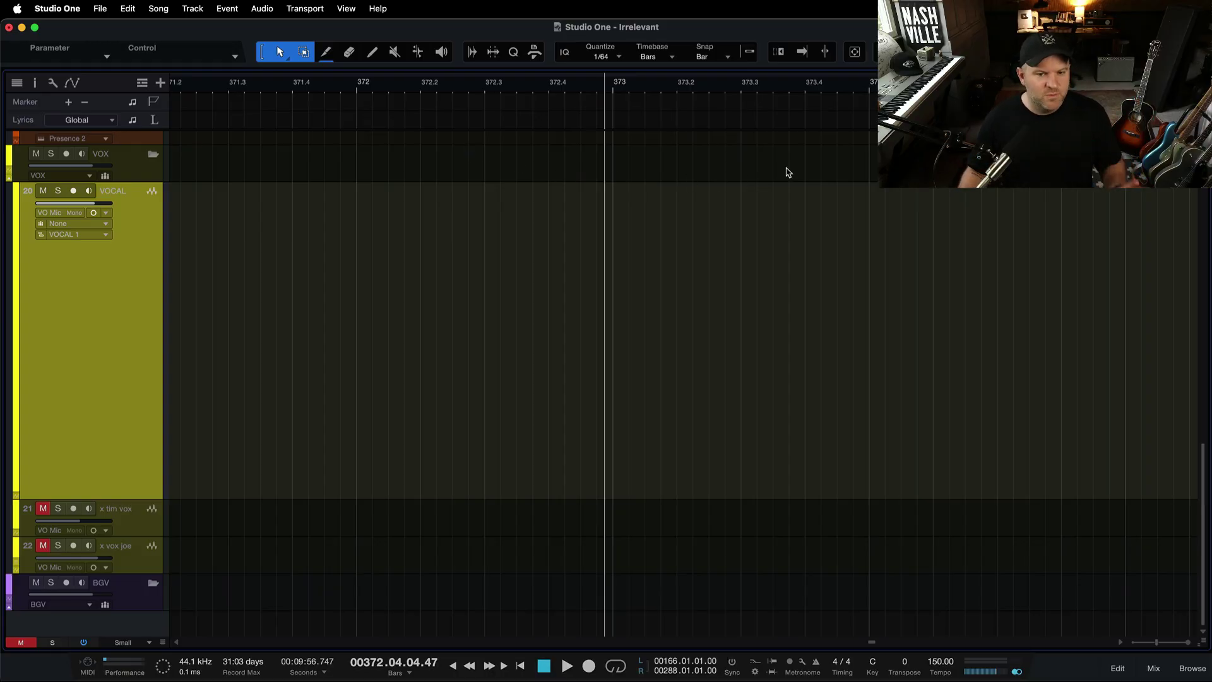
left_click_drag(750, 90, 751, 79)
scroll(688, 84, "left", 5)
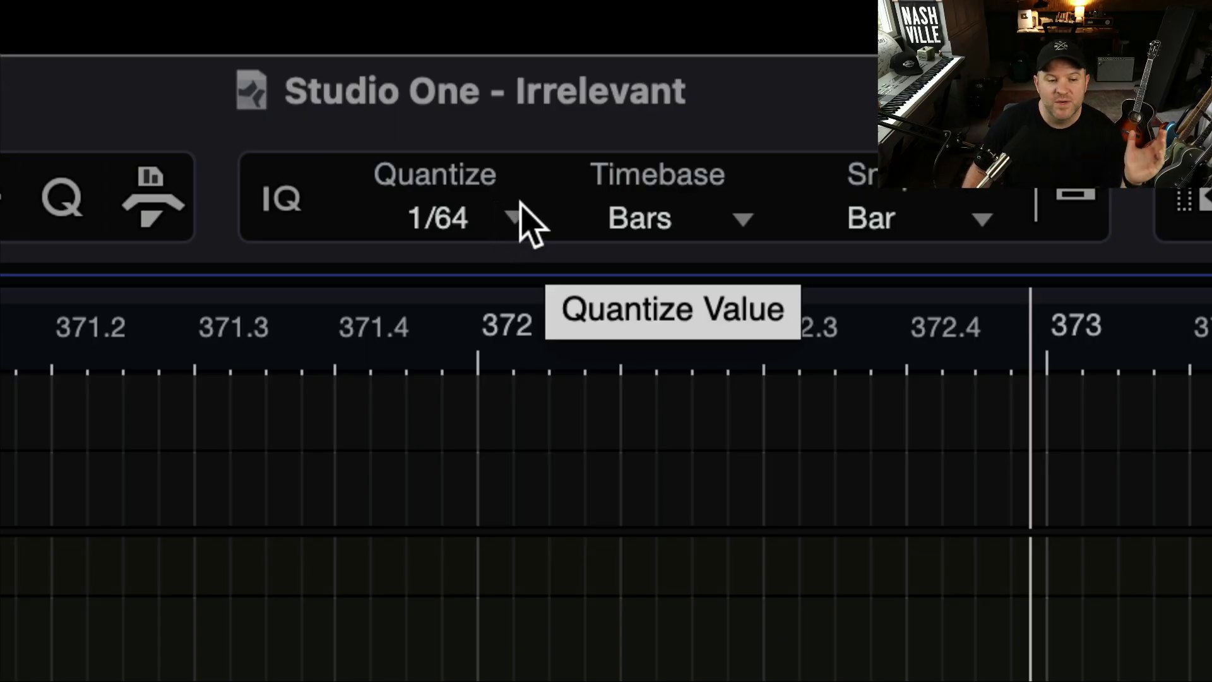
- Try the ruler timebase in Seconds, then return it to Bars
left_click(672, 208)
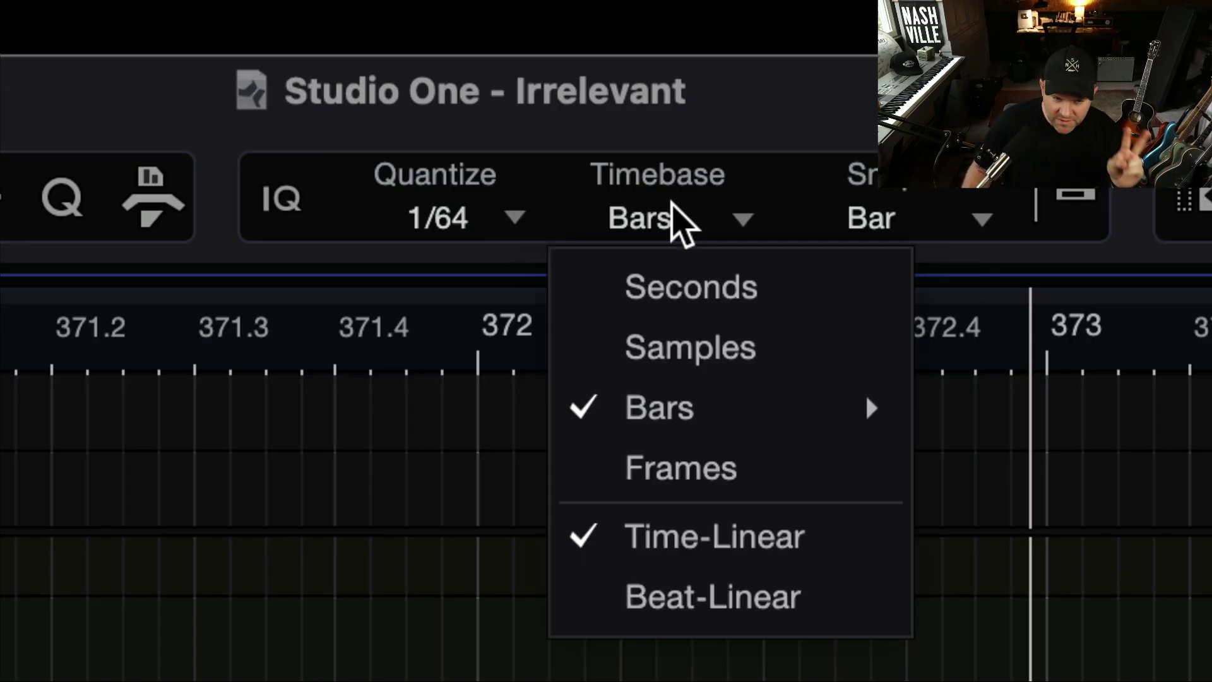
left_click(694, 265)
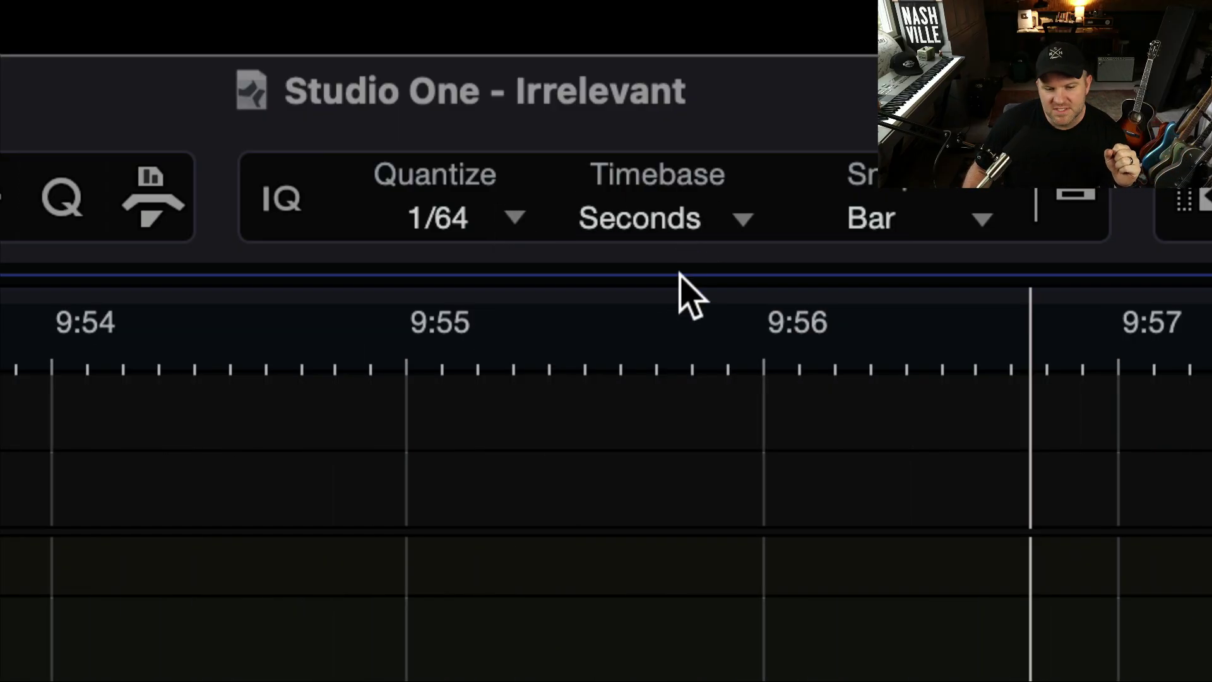
left_click(680, 221)
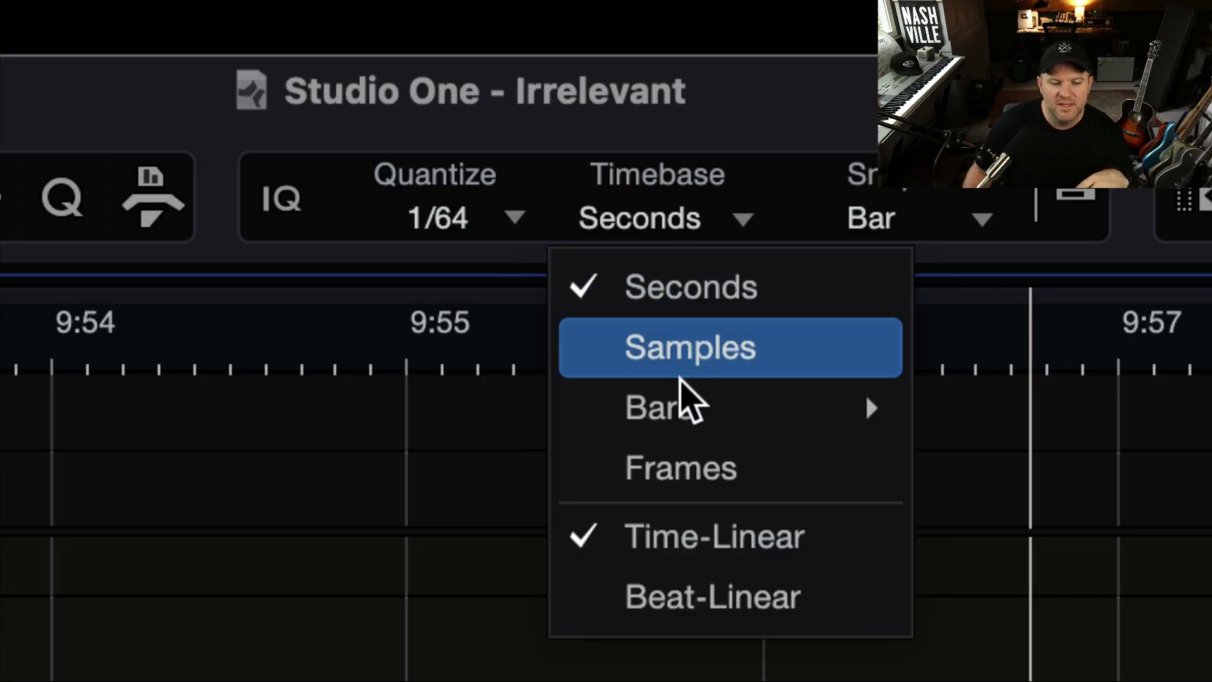
left_click(676, 404)
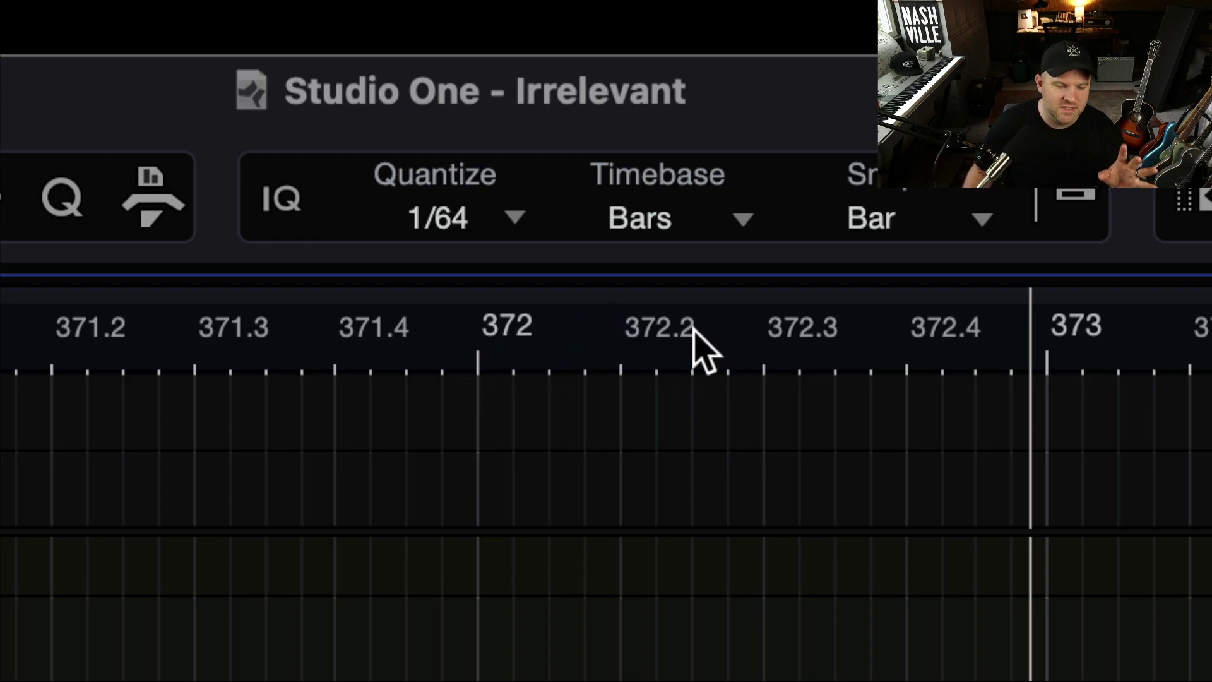
left_click(690, 229)
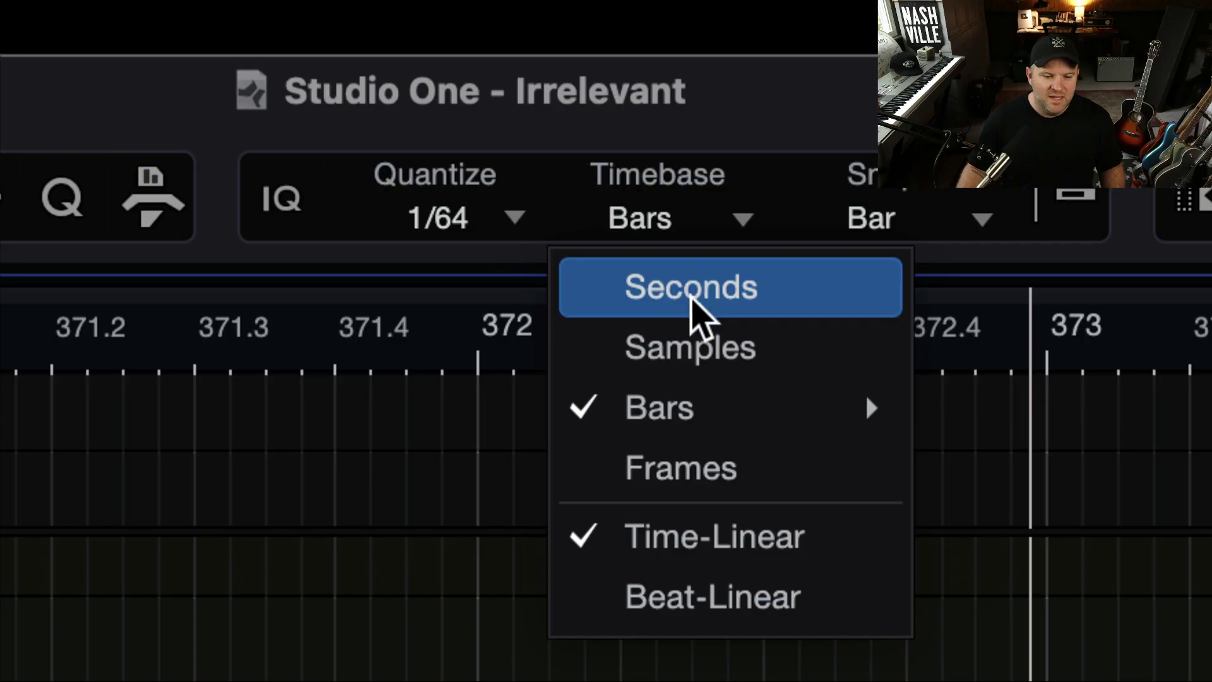
left_click(697, 302)
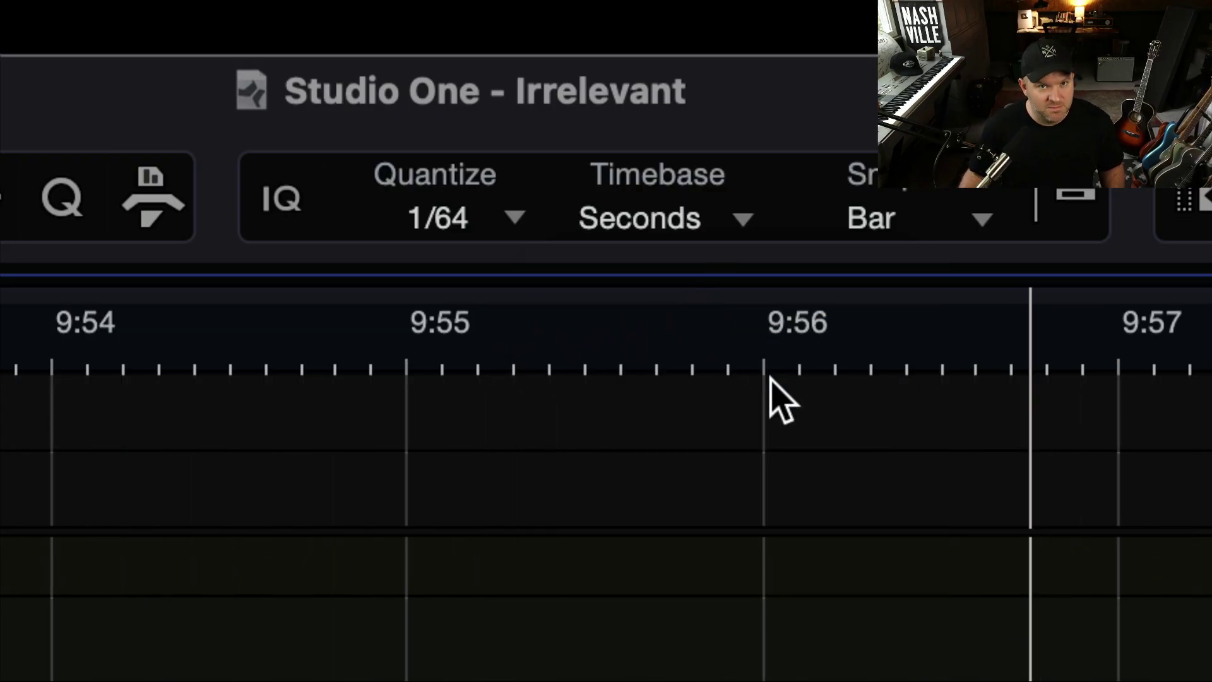
left_click(734, 211)
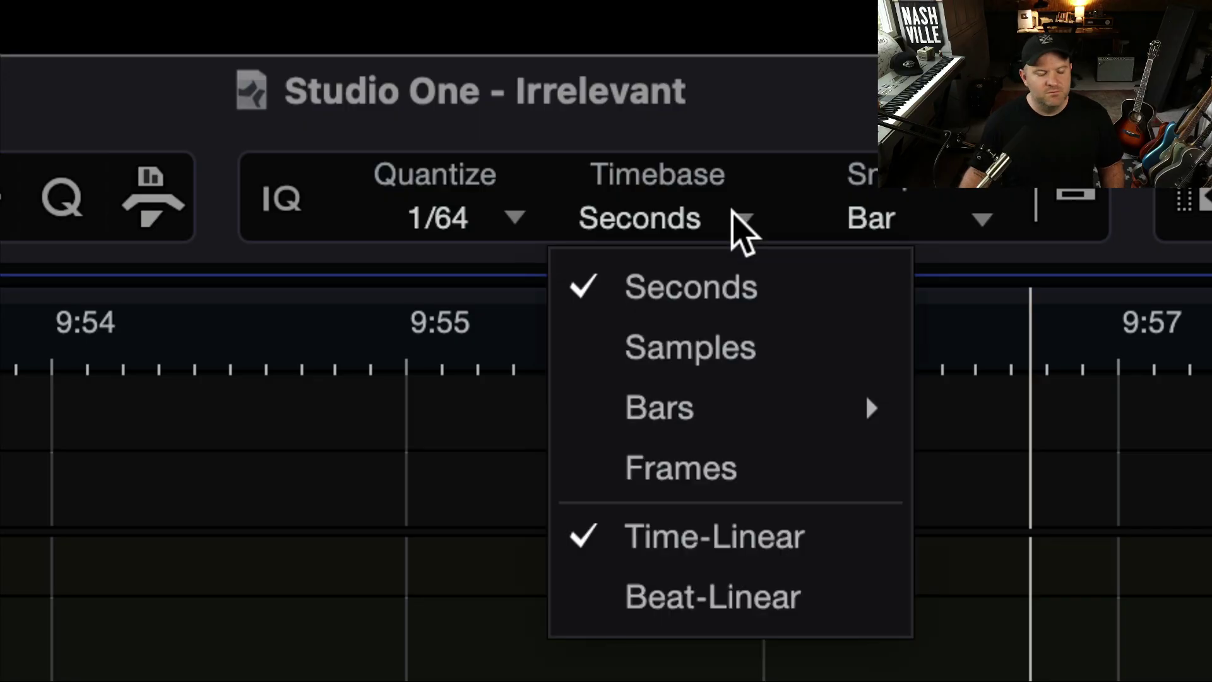
mouse_move(723, 408)
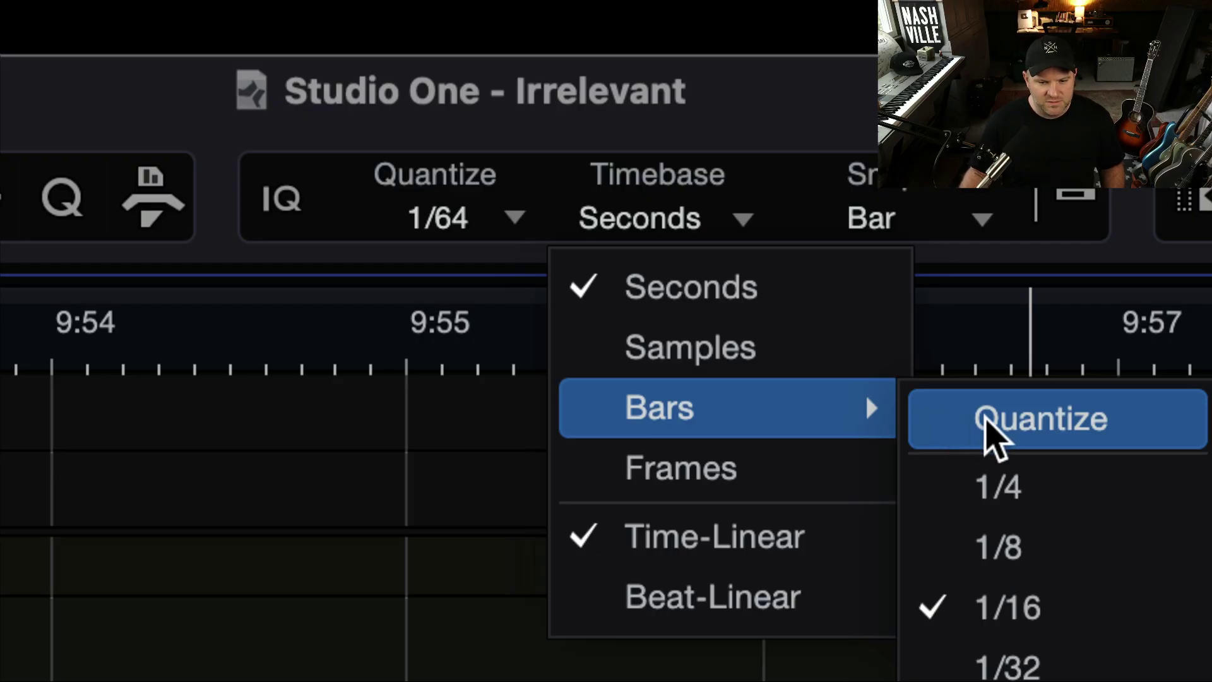
left_click(1001, 622)
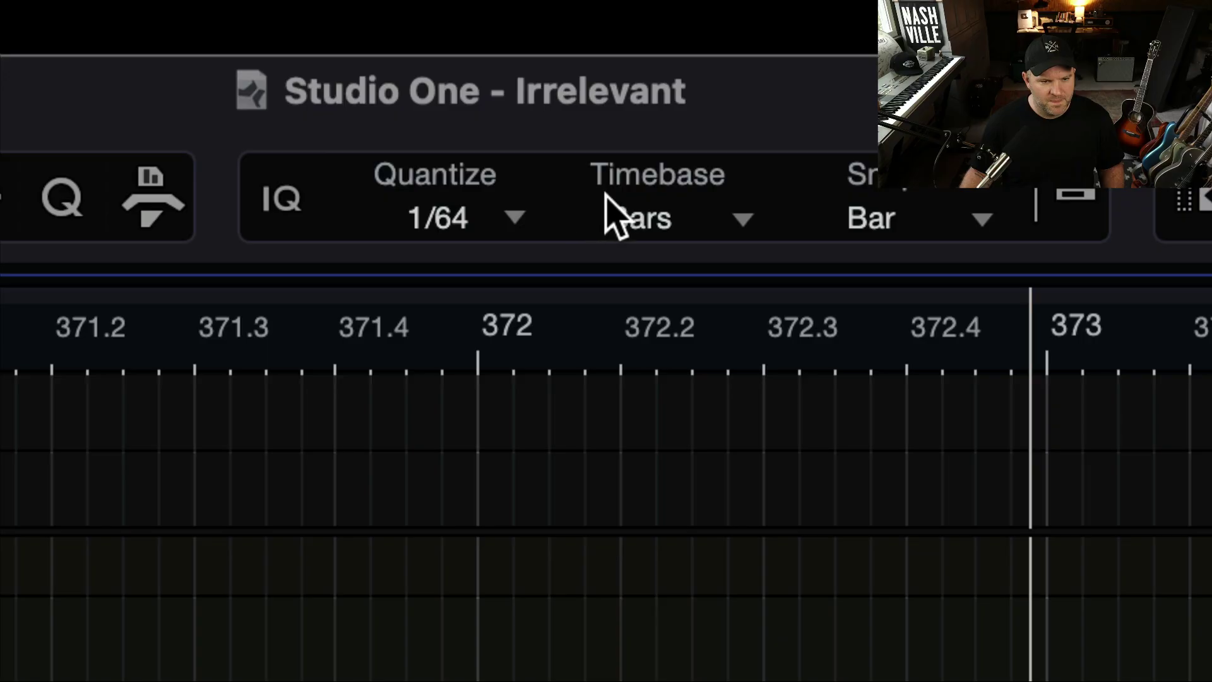
left_click(651, 202)
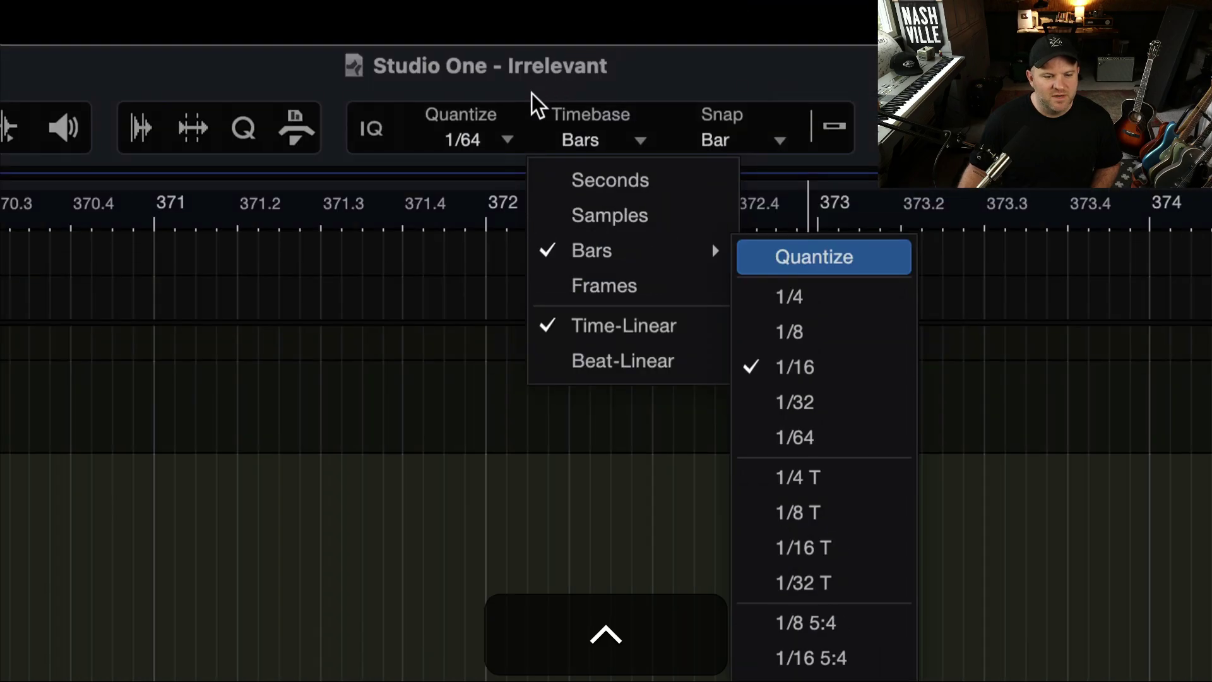
- Change the grid quantize from 1/64 to 1/32, leaving the ruler in Bars
left_click(502, 138)
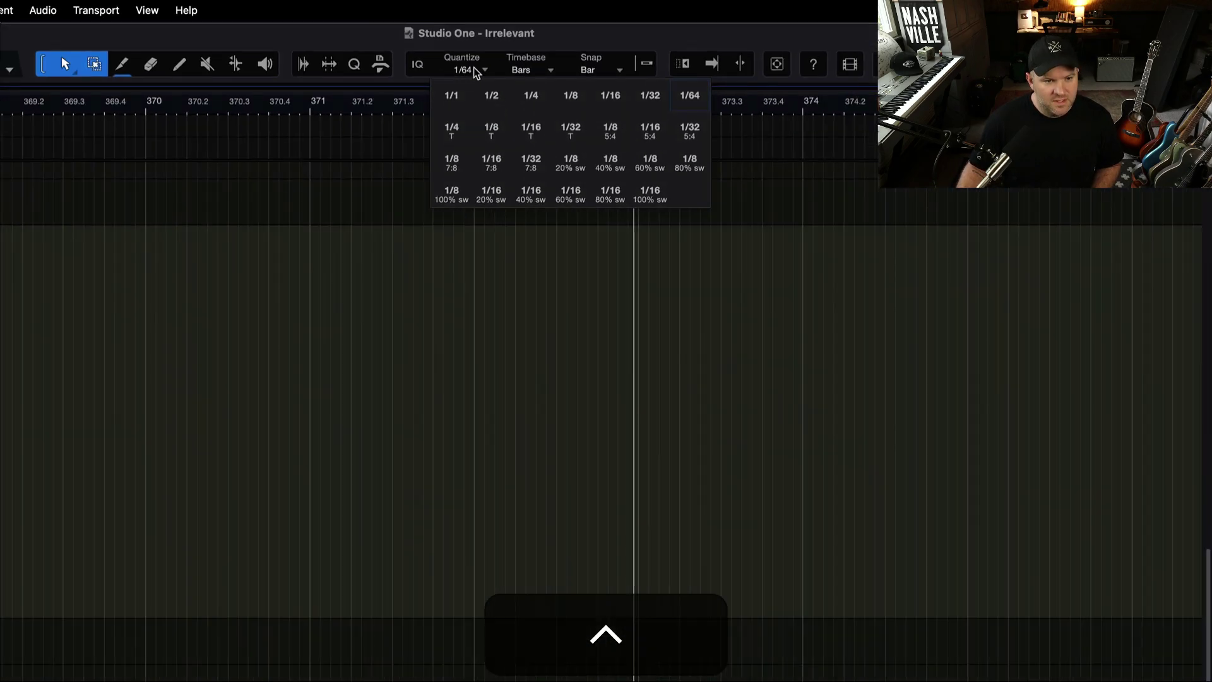
left_click(479, 67)
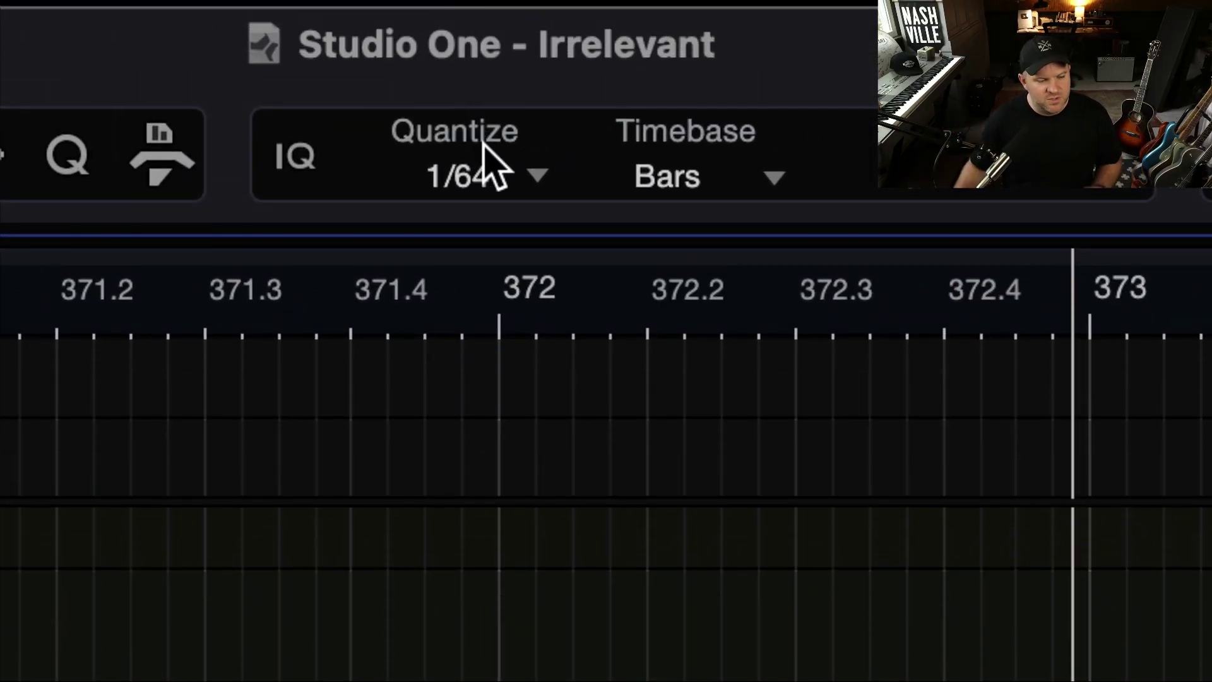
left_click(529, 169)
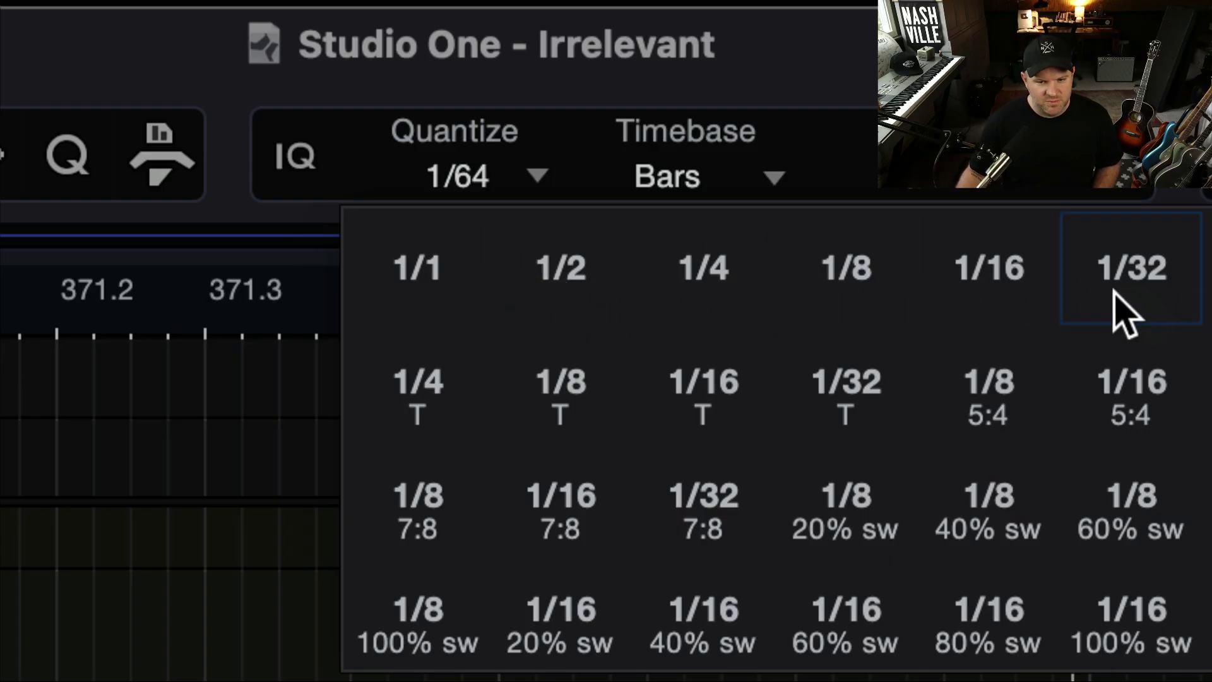
left_click(989, 287)
left_click(540, 181)
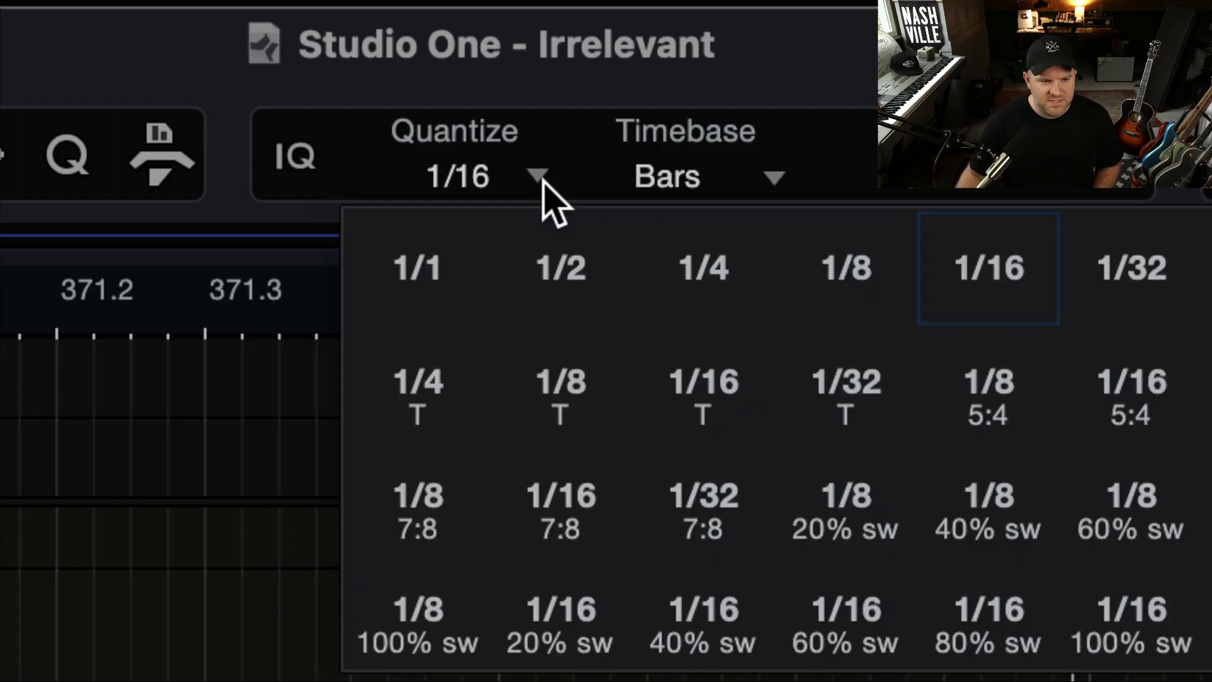
left_click(1127, 289)
left_click(748, 174)
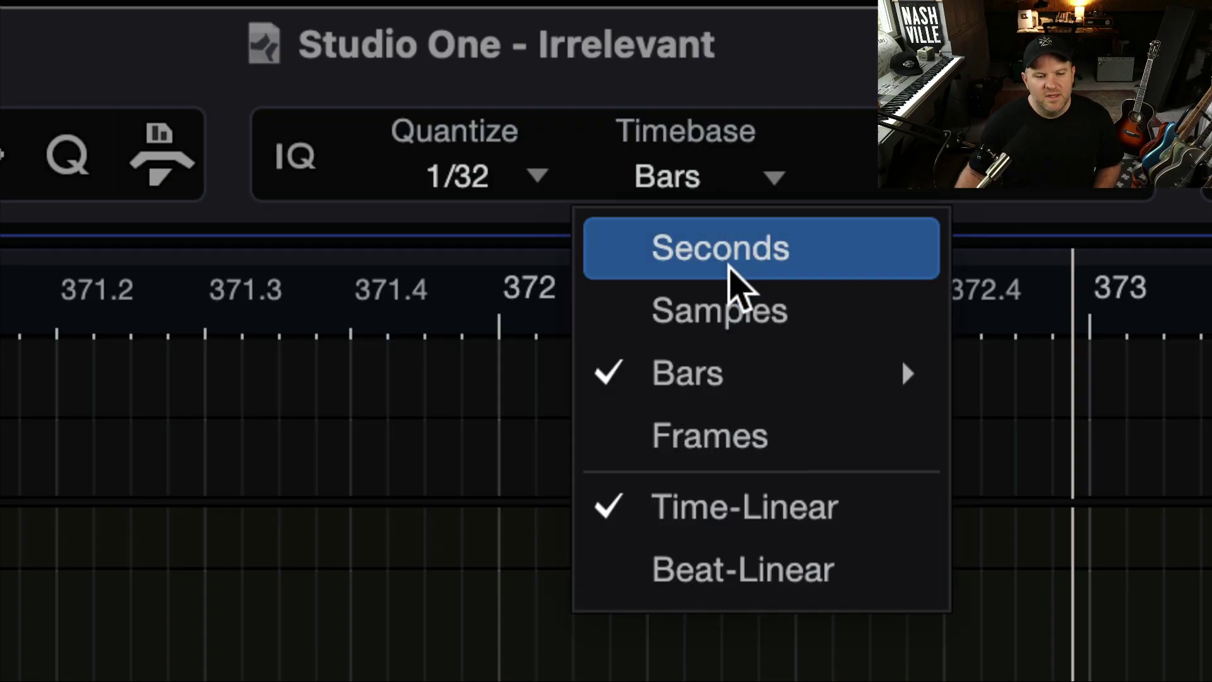
mouse_move(718, 344)
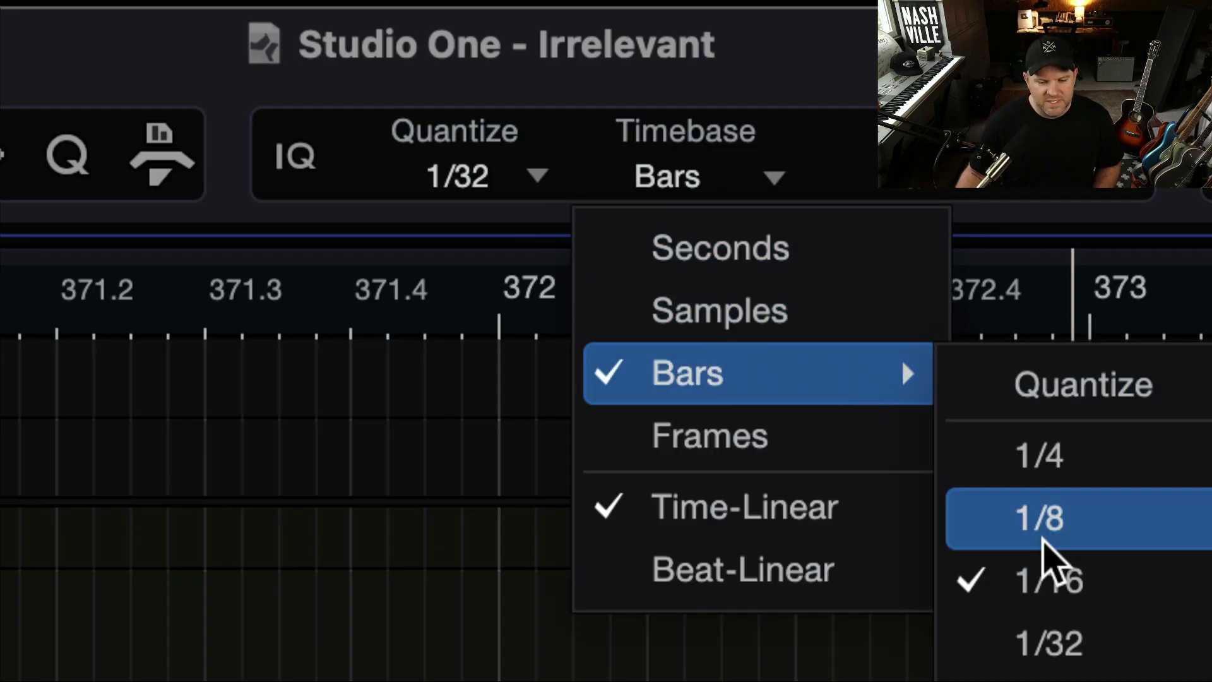
left_click(628, 170)
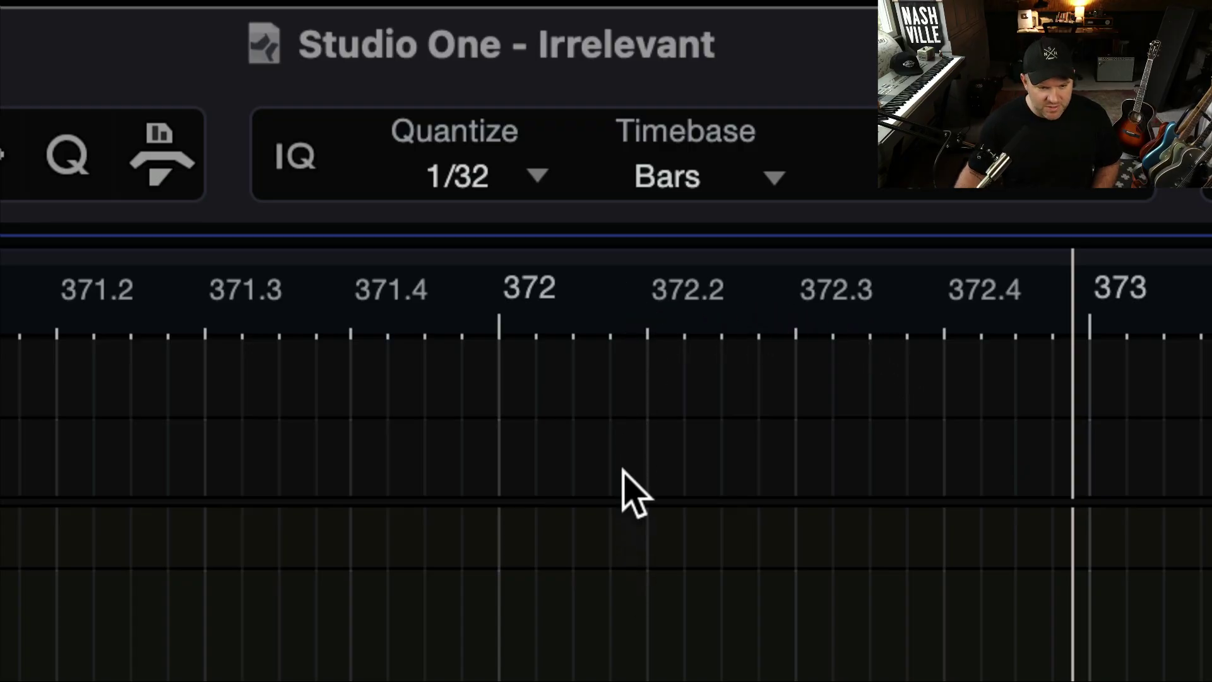
- Set the bar ruler divisions to quarter notes
left_click(773, 180)
mouse_move(853, 384)
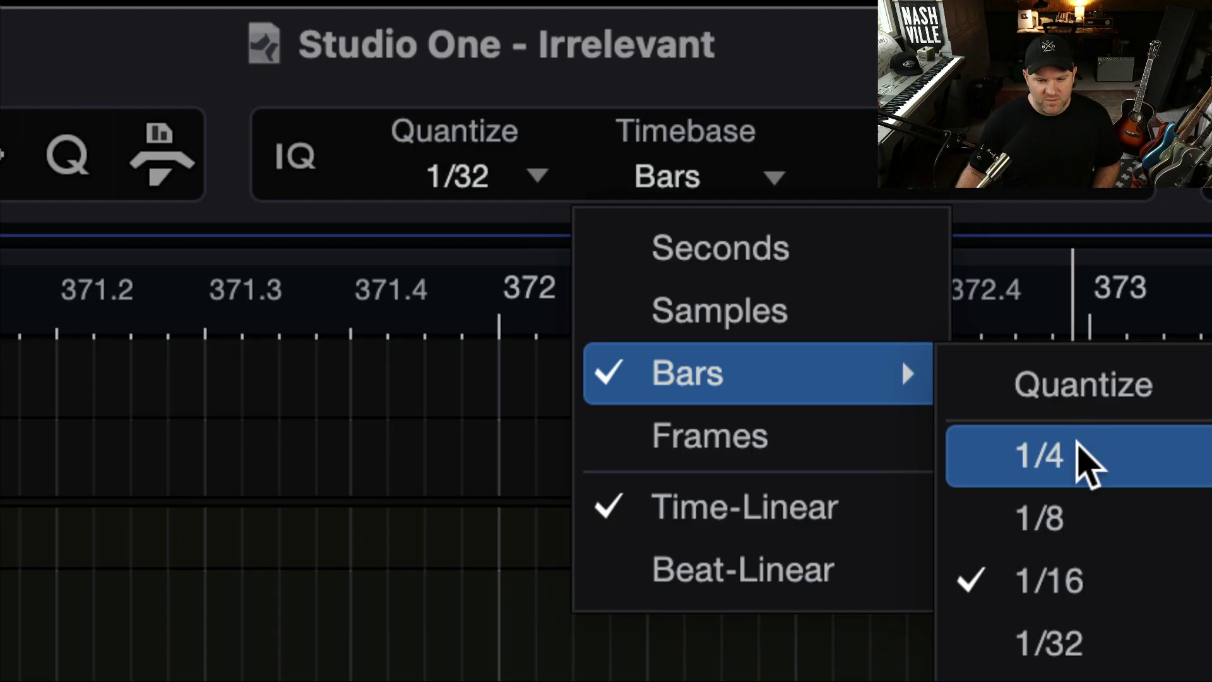
left_click(1076, 442)
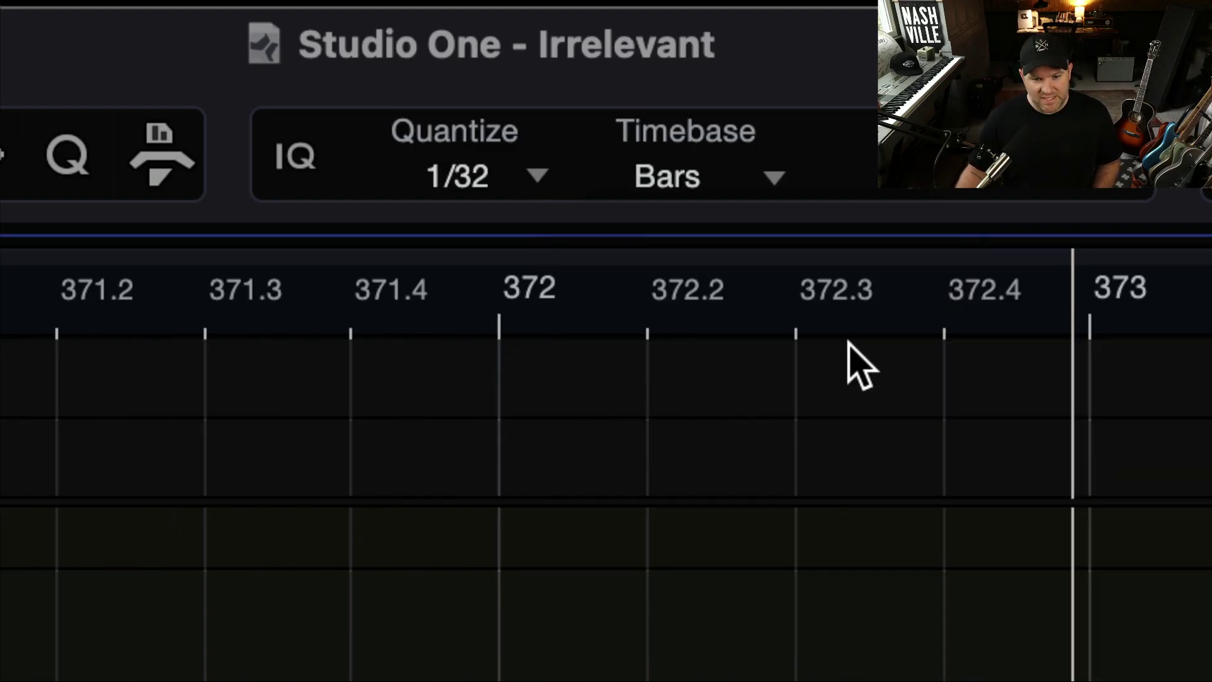
- Zoom in on bar 372 and place the playhead just before 372.4
key("w")
key("w")
key("w")
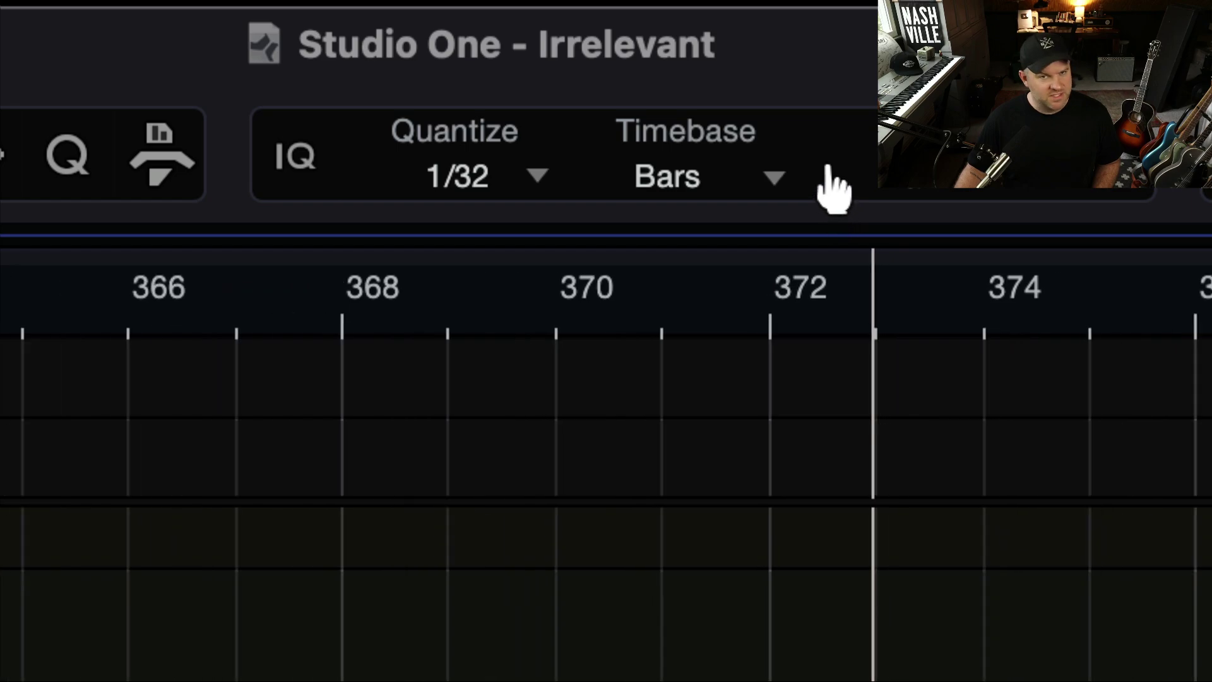
key("e")
key("e")
key("e")
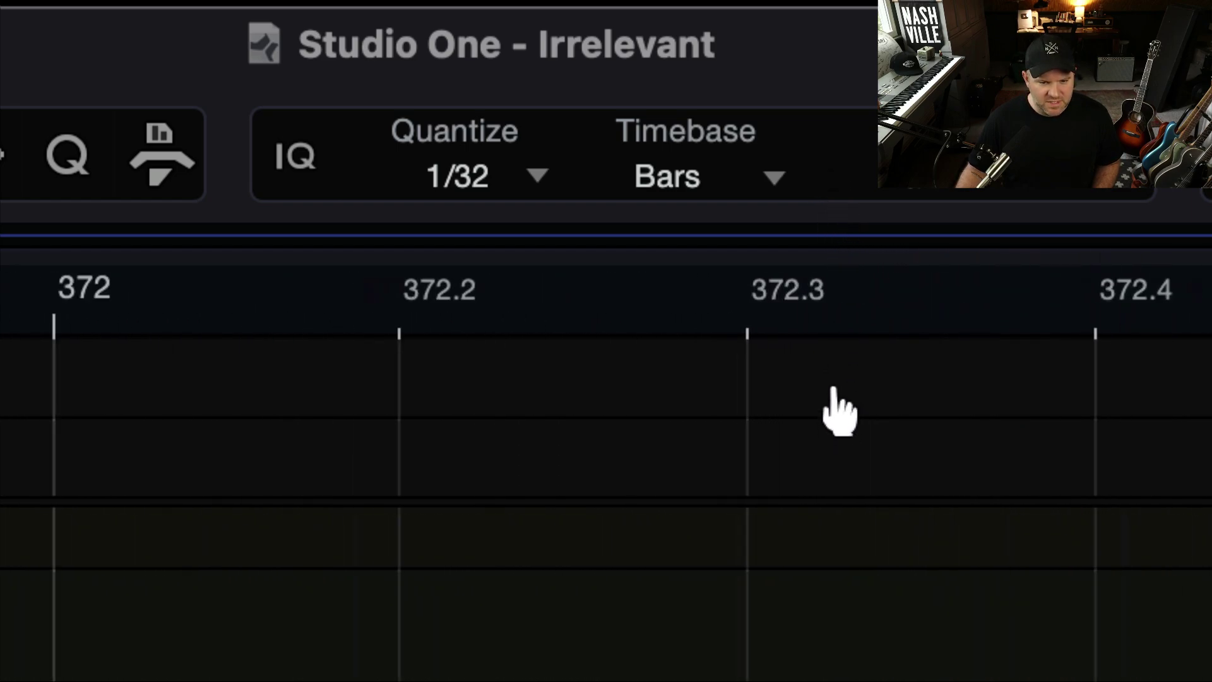
scroll(827, 386, "down", 1)
left_click(255, 314)
left_click_drag(250, 310, 751, 310)
left_click(1004, 320)
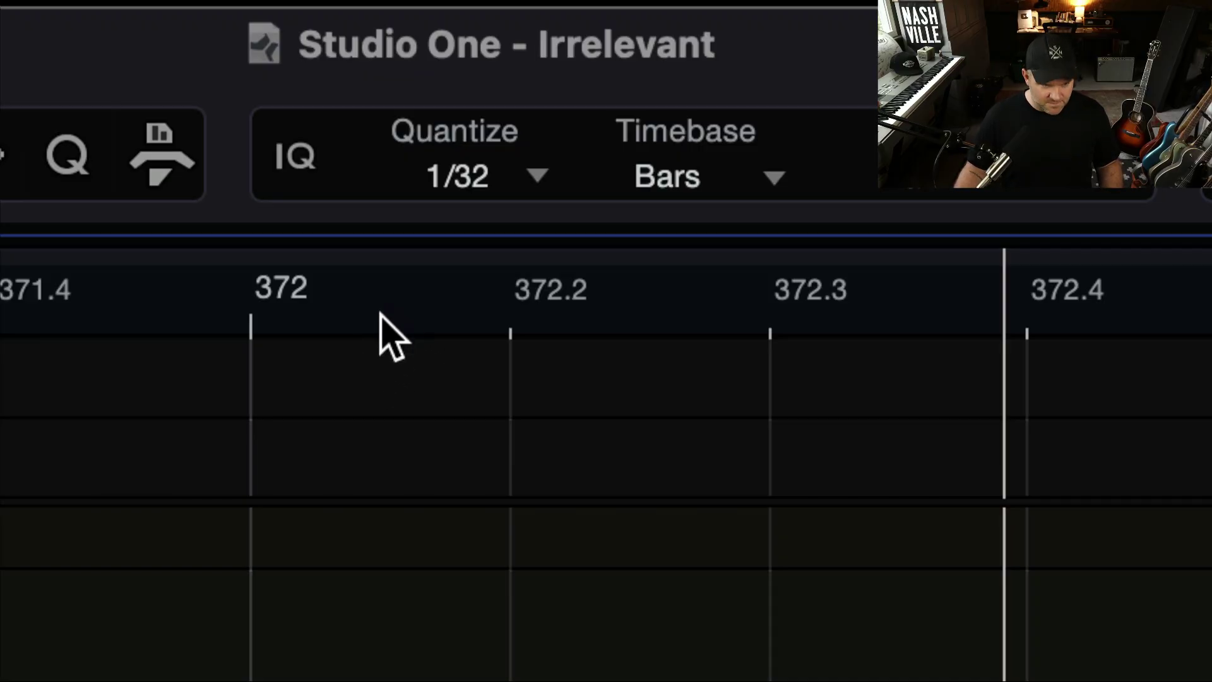
- Set the Bars timebase subdivision to 1/16
left_click(765, 178)
mouse_move(789, 380)
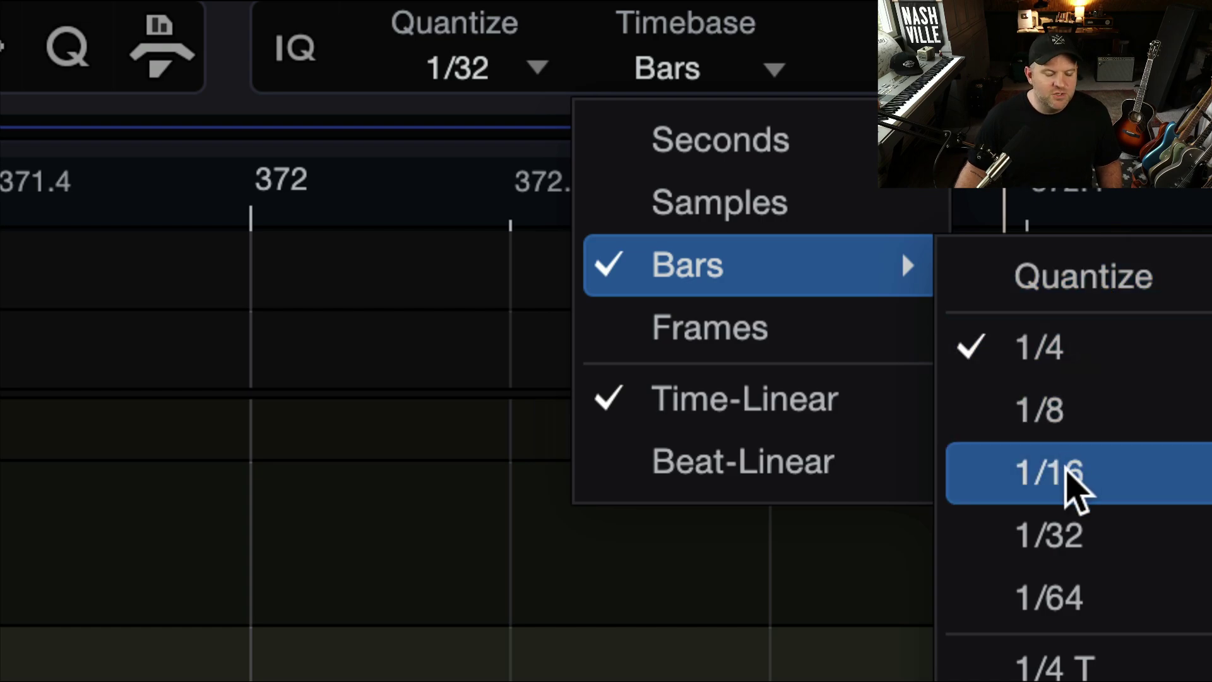
left_click(1063, 478)
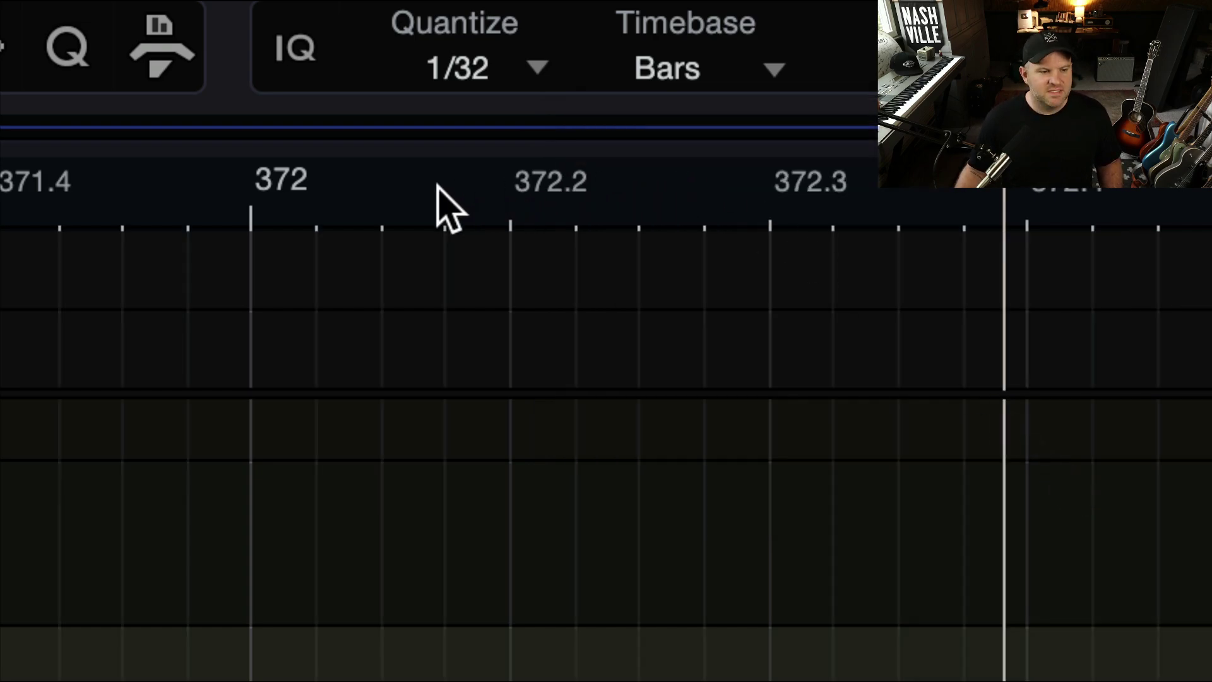
- Zoom the ruler in and slightly back out around the start of bar 372
left_click_drag(335, 184, 351, 257)
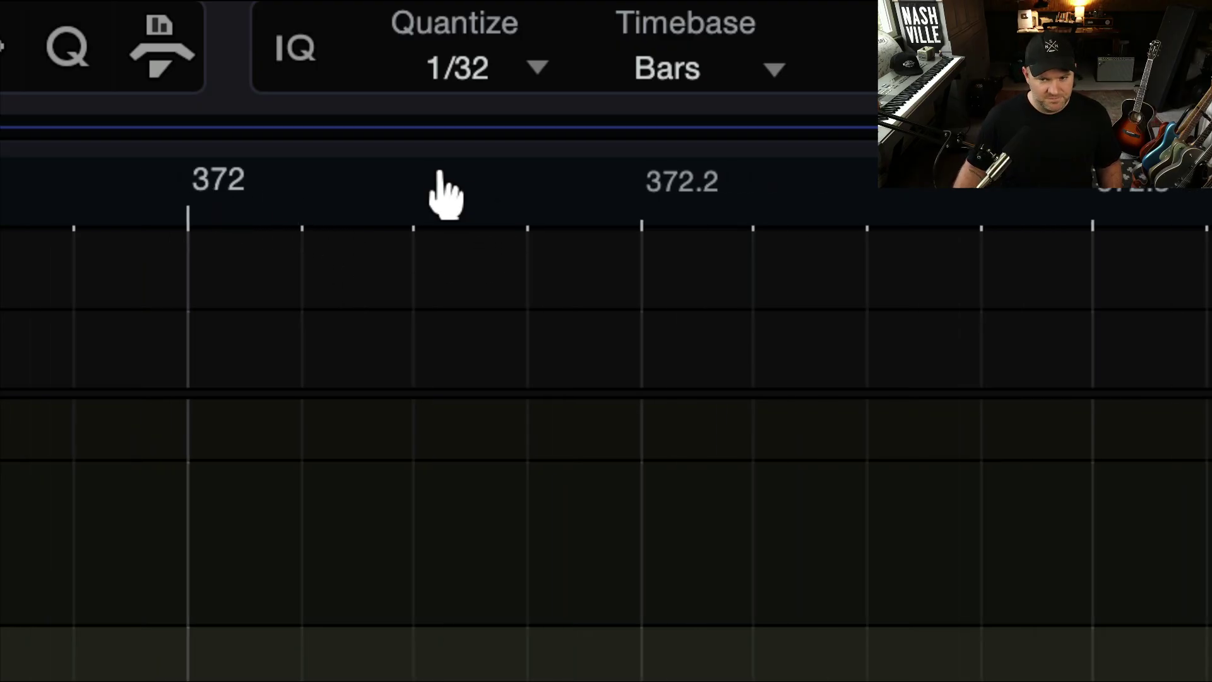
left_click_drag(495, 173, 502, 159)
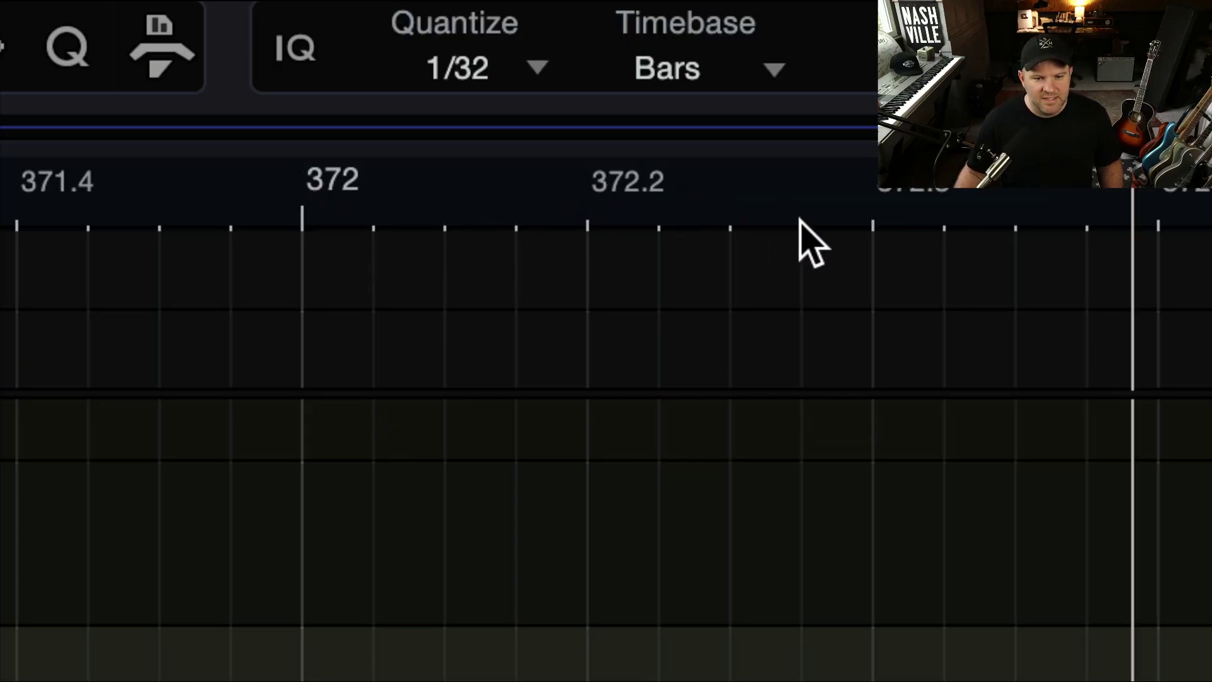
scroll(837, 194, "down", 1)
scroll(837, 194, "down", 6)
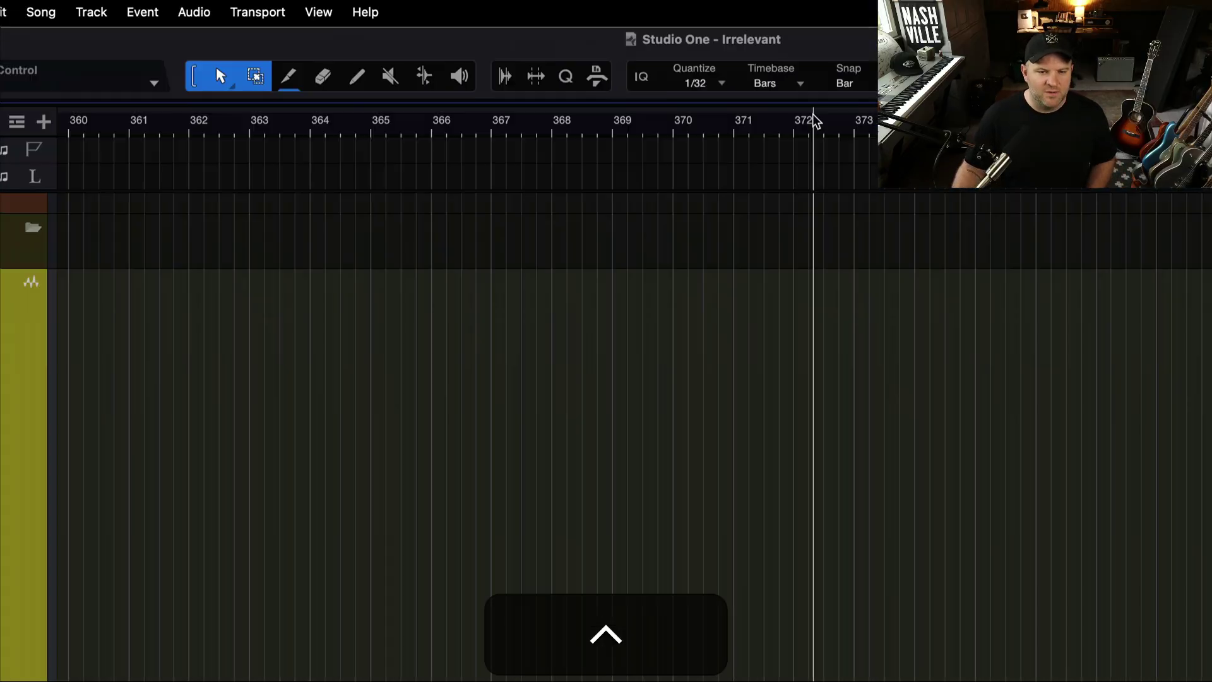
- Zoom out to see most of the arrangement, then zoom back in
scroll(812, 183, "down", 5)
key("e")
key("e")
key("e")
key("e")
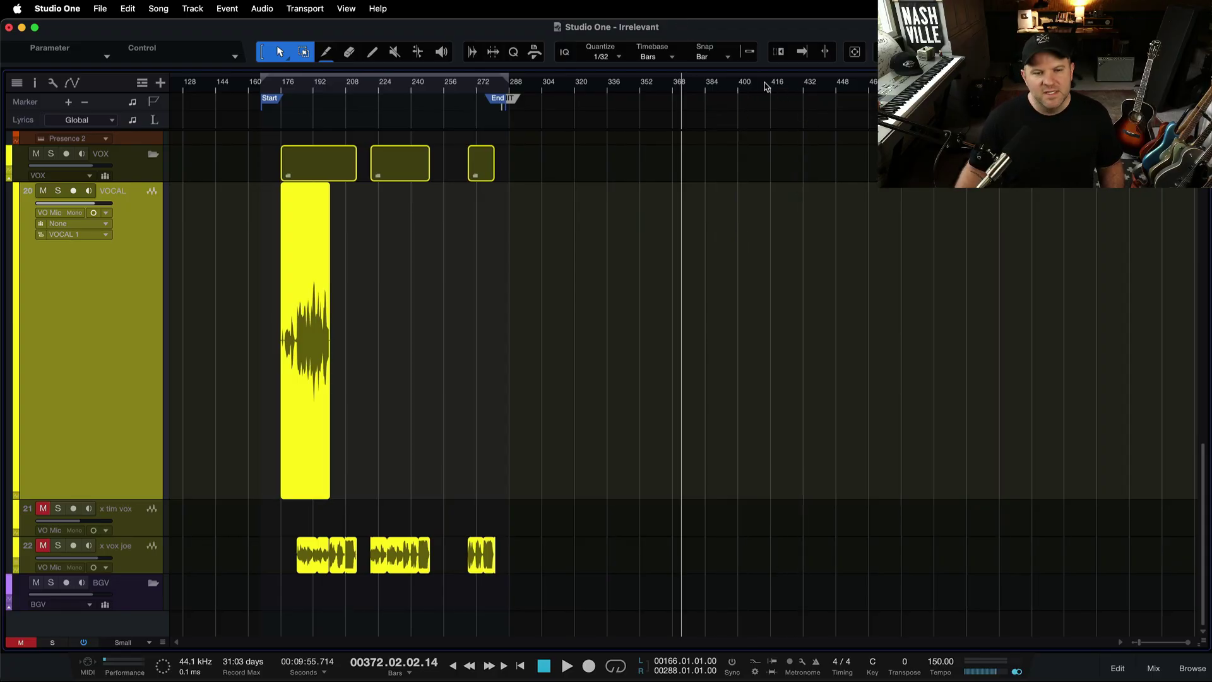
left_click_drag(761, 90, 725, 127)
- Return to the song start, 00000.01.01.00, and scroll to the drum and bass parts
key("Home")
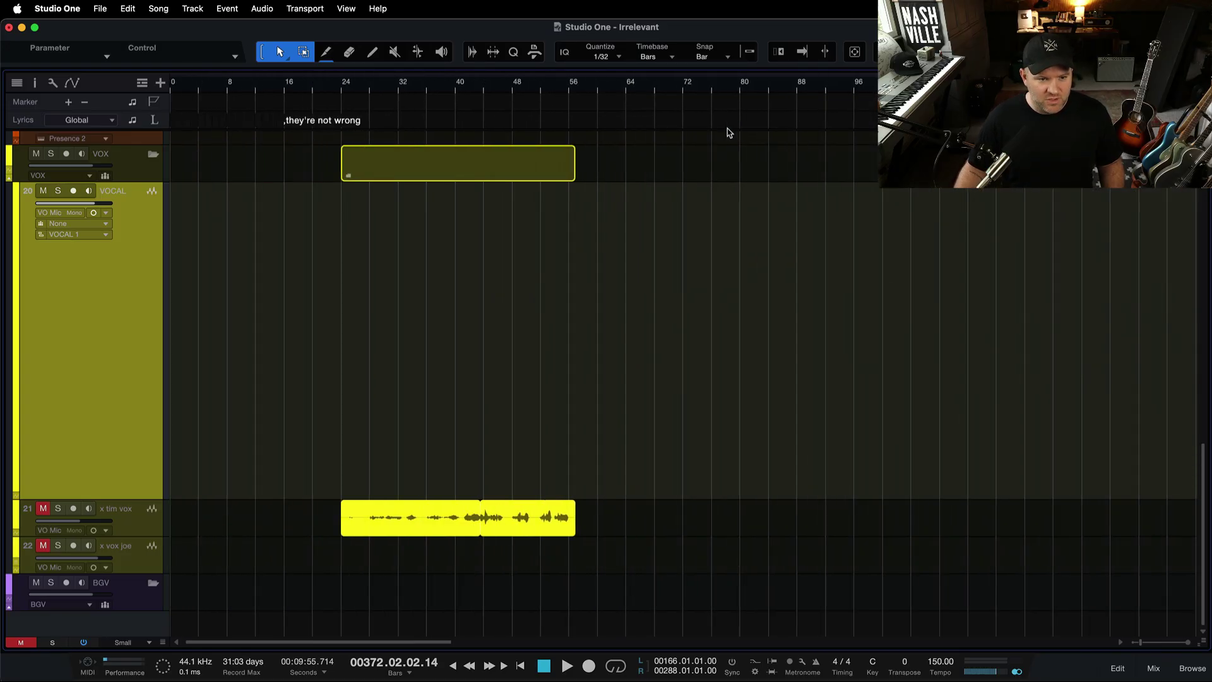
scroll(683, 286, "up", 15)
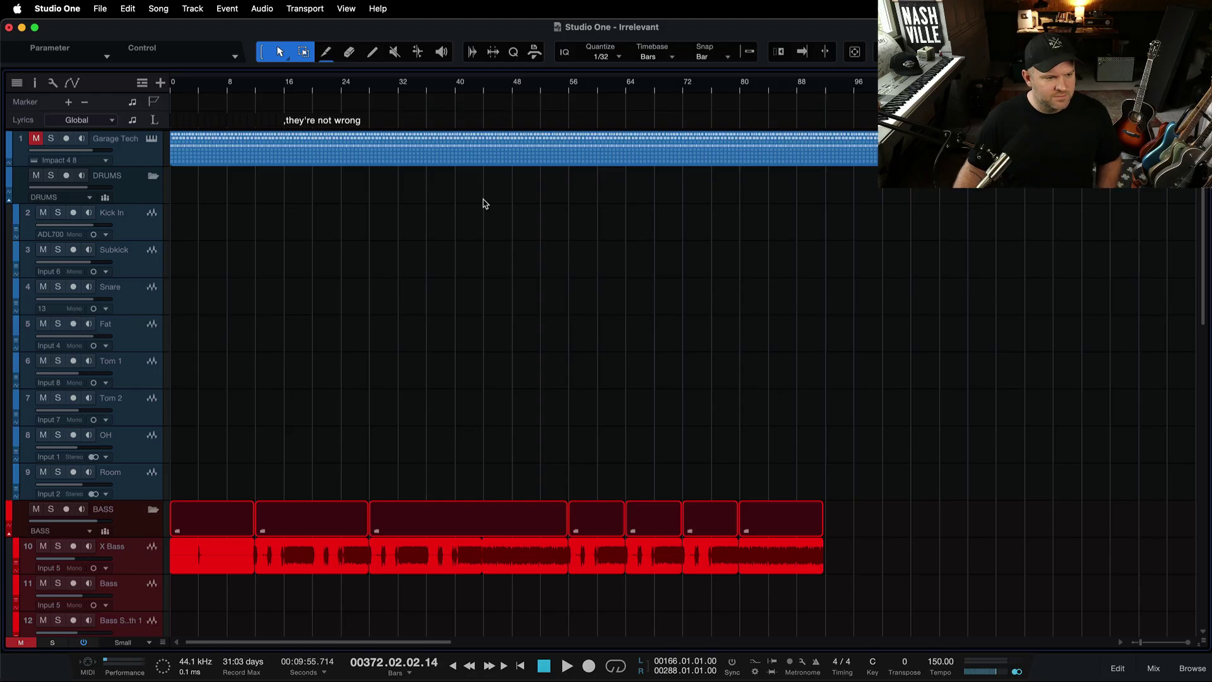
scroll(316, 250, "up", 5)
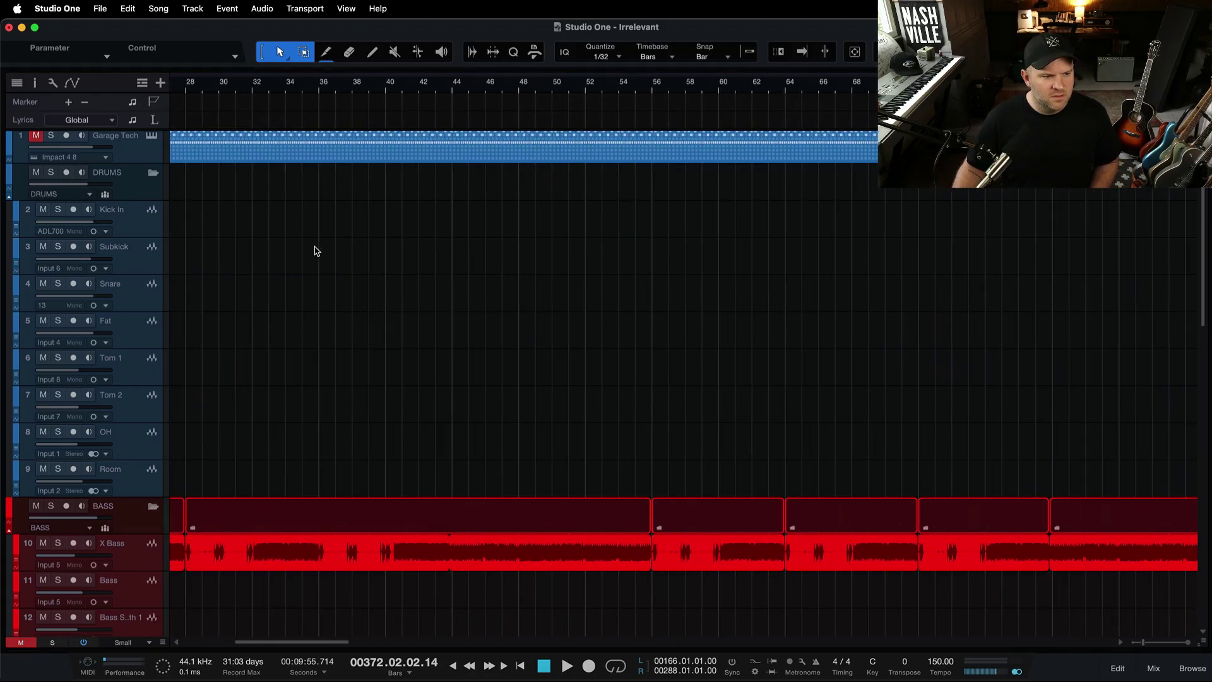
scroll(316, 251, "left", 5)
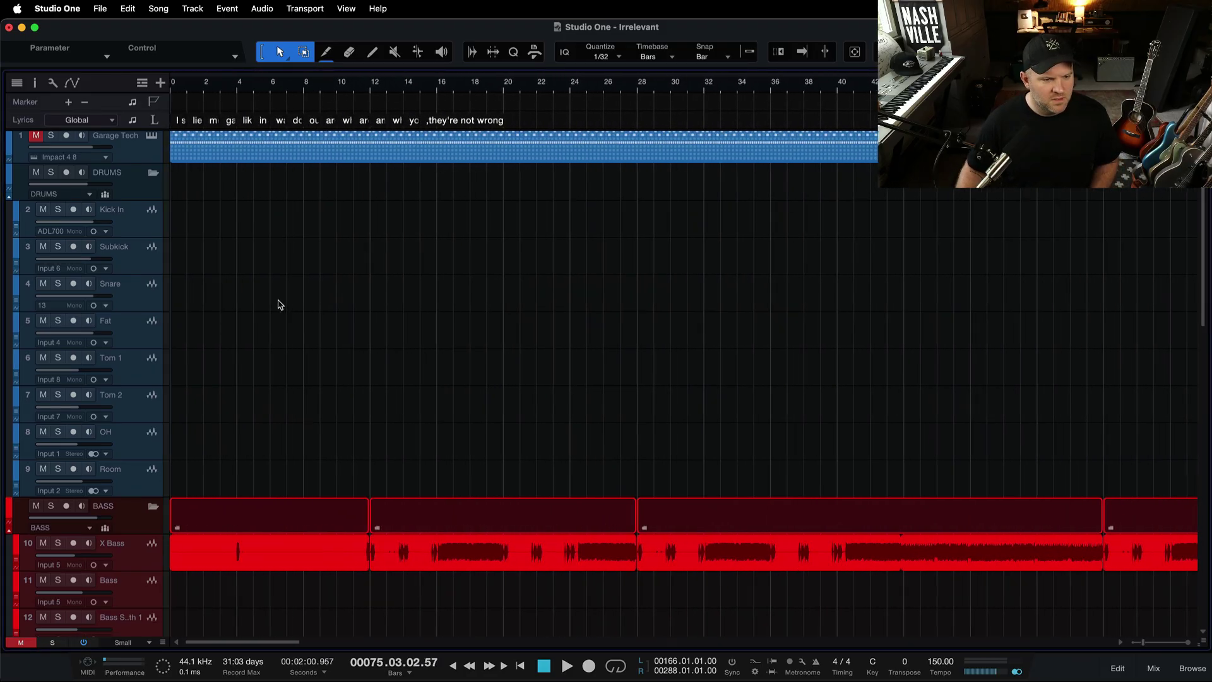
scroll(280, 305, "down", 3)
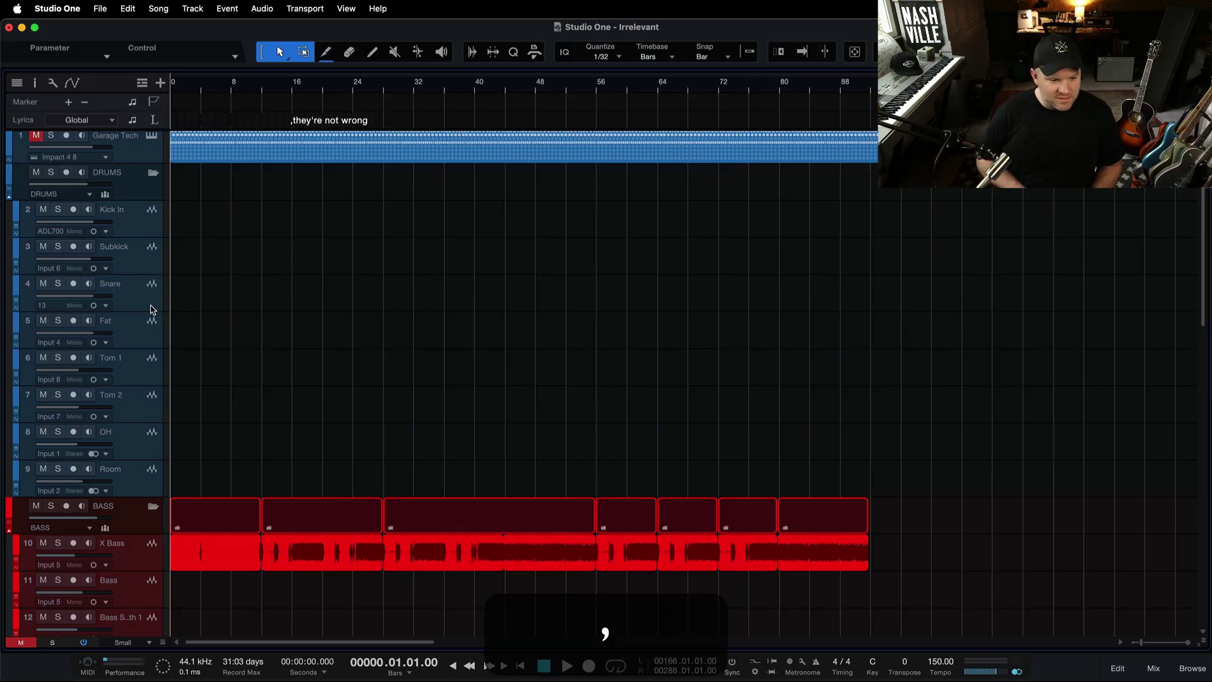
- Select part of the Snare event and save the song
scroll(626, 445, "right", 15)
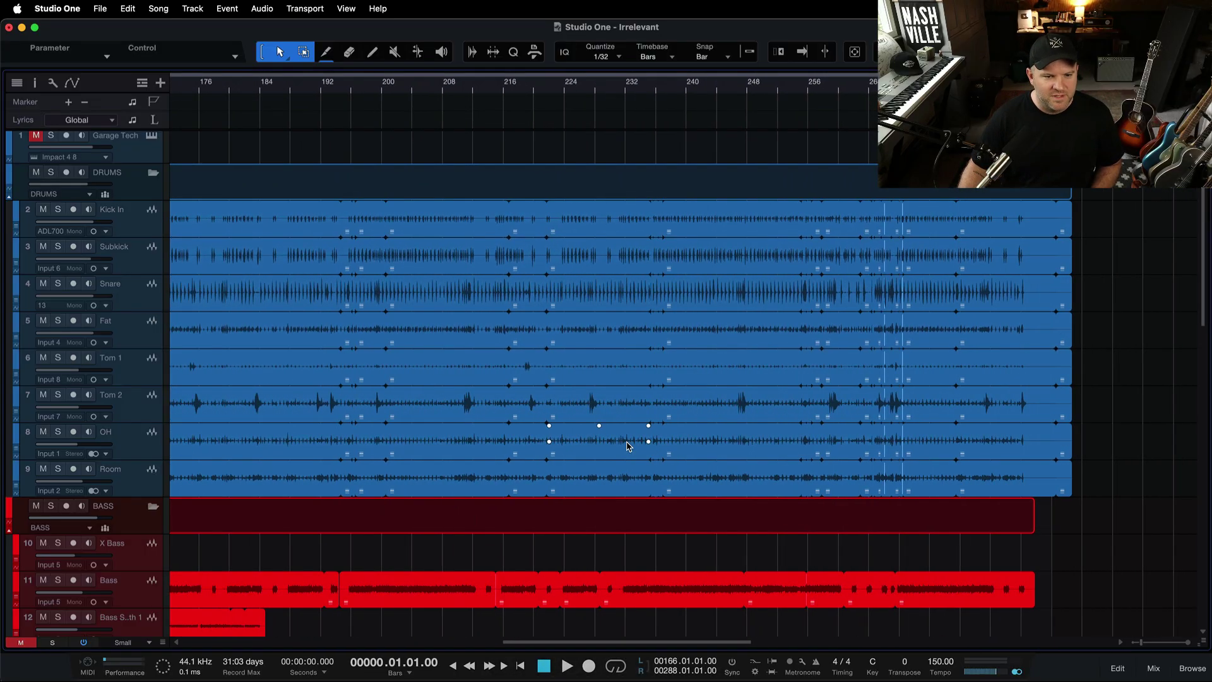
scroll(594, 432, "left", 2)
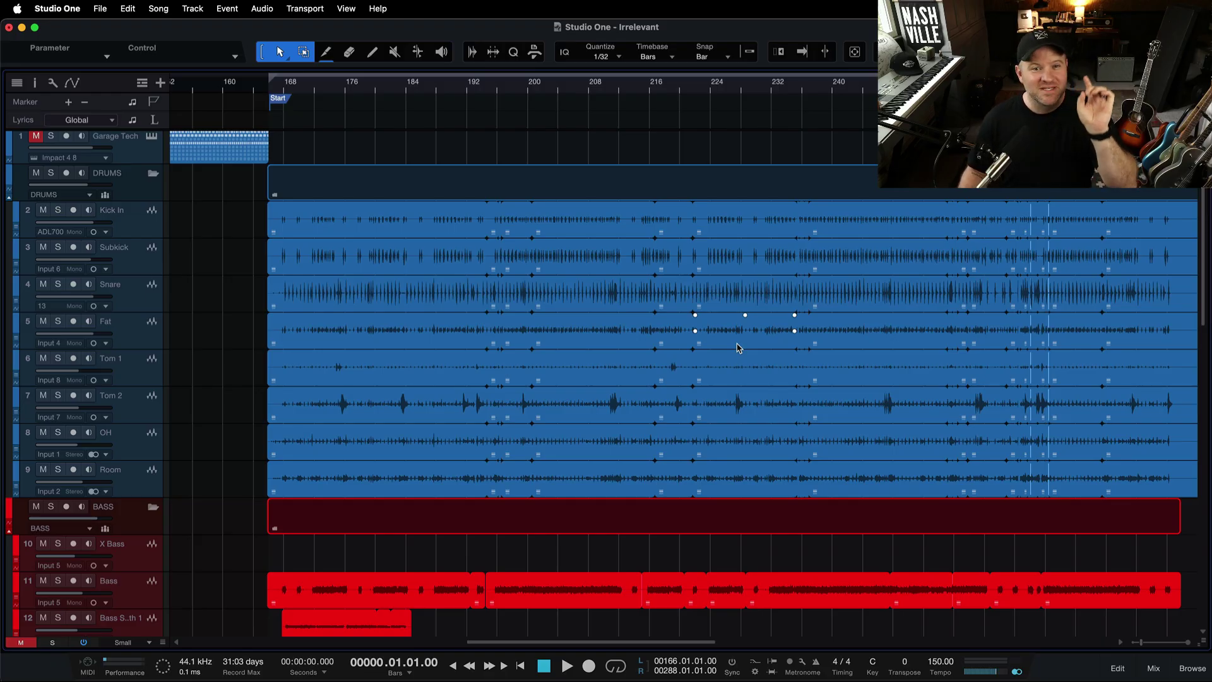
scroll(737, 348, "left", 3)
scroll(733, 346, "right", 5)
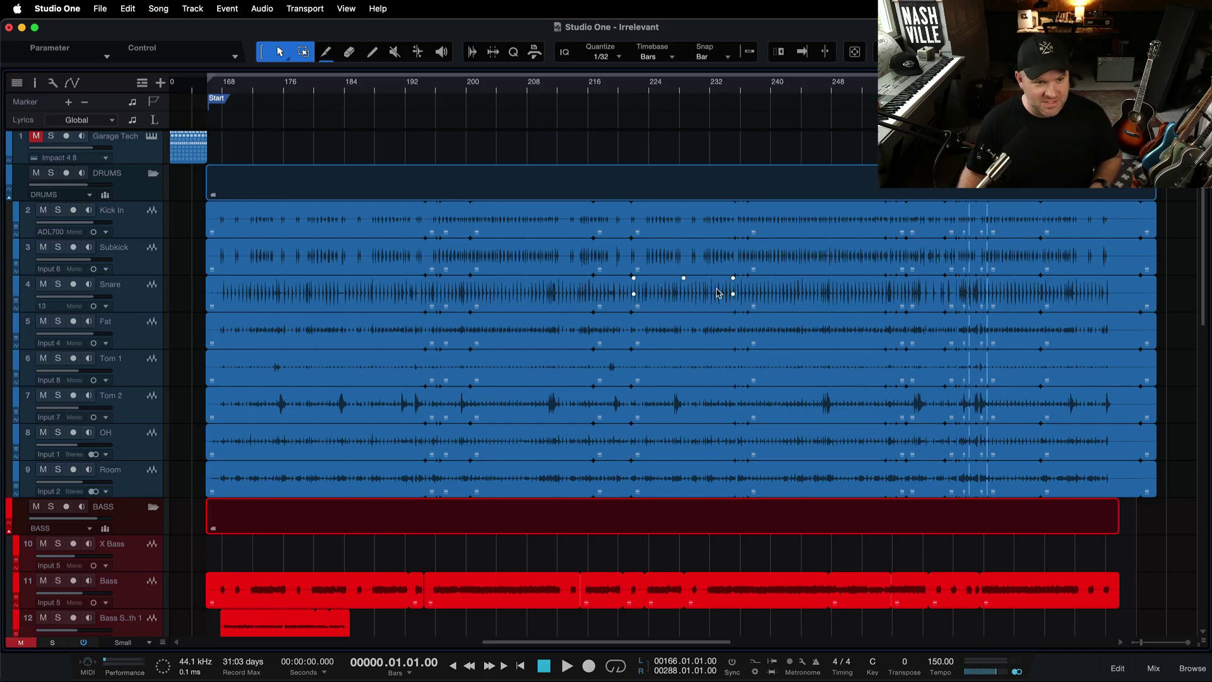
left_click(718, 292)
scroll(717, 292, "up", 5)
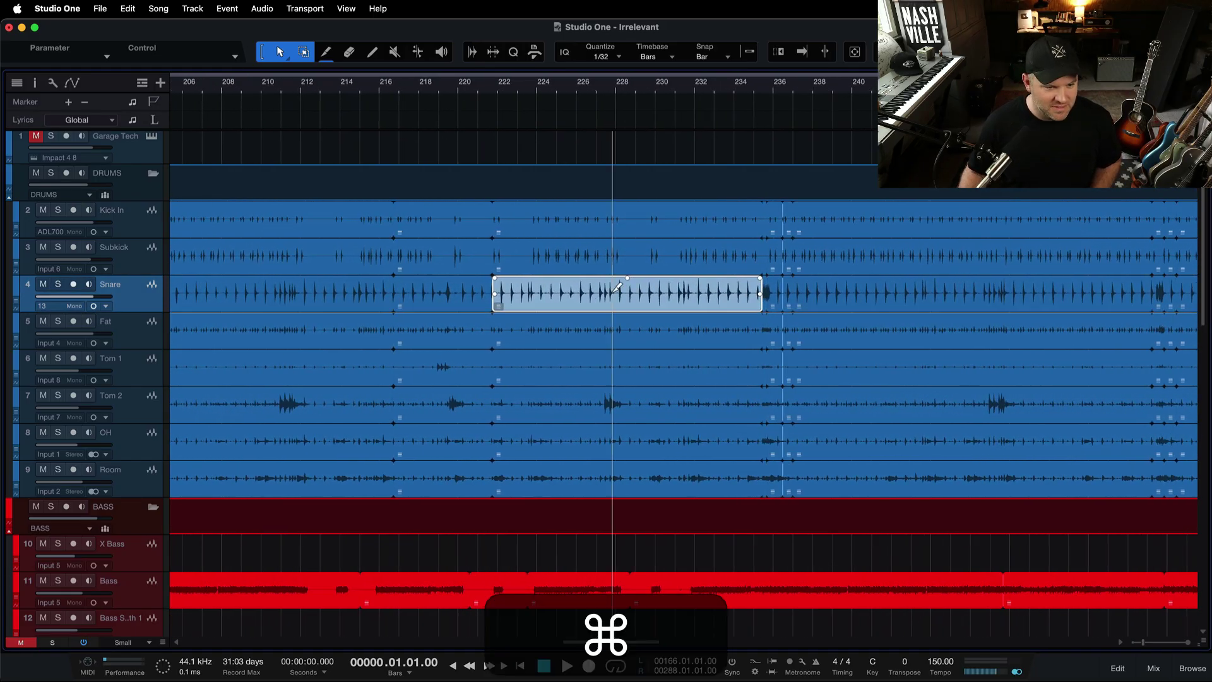
key("super+s")
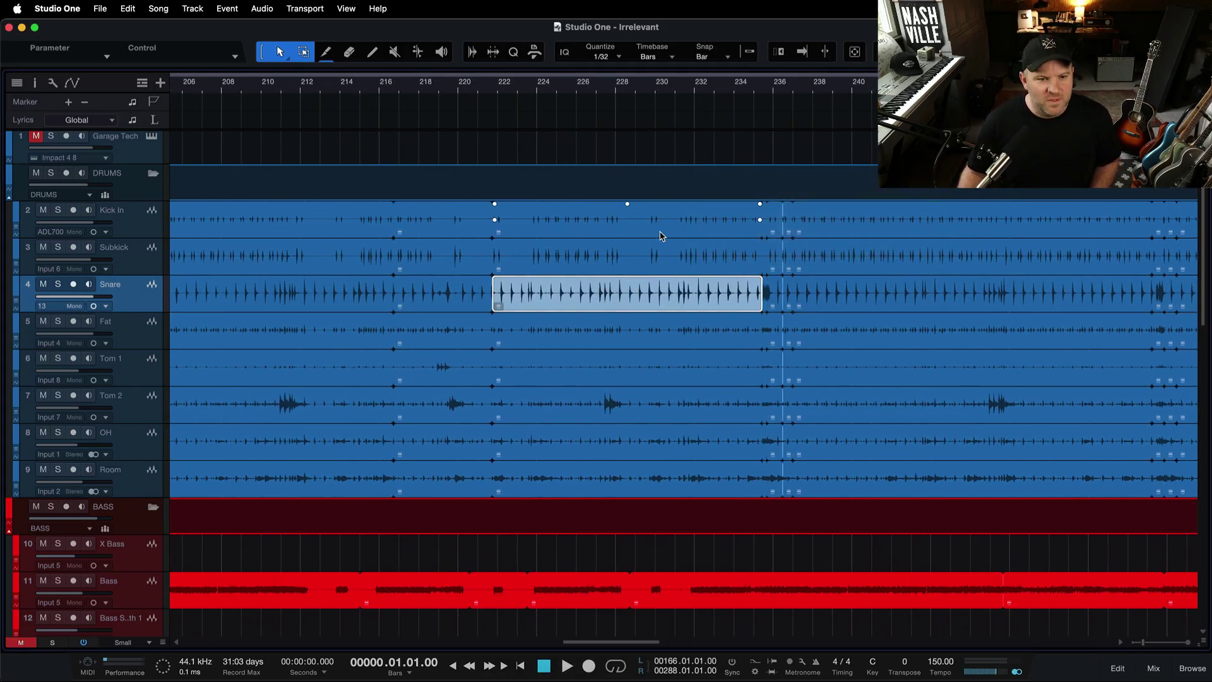
- Zoom in close on the snare hits near bar 229, selecting the Fat and Snare events
scroll(660, 237, "up", 10)
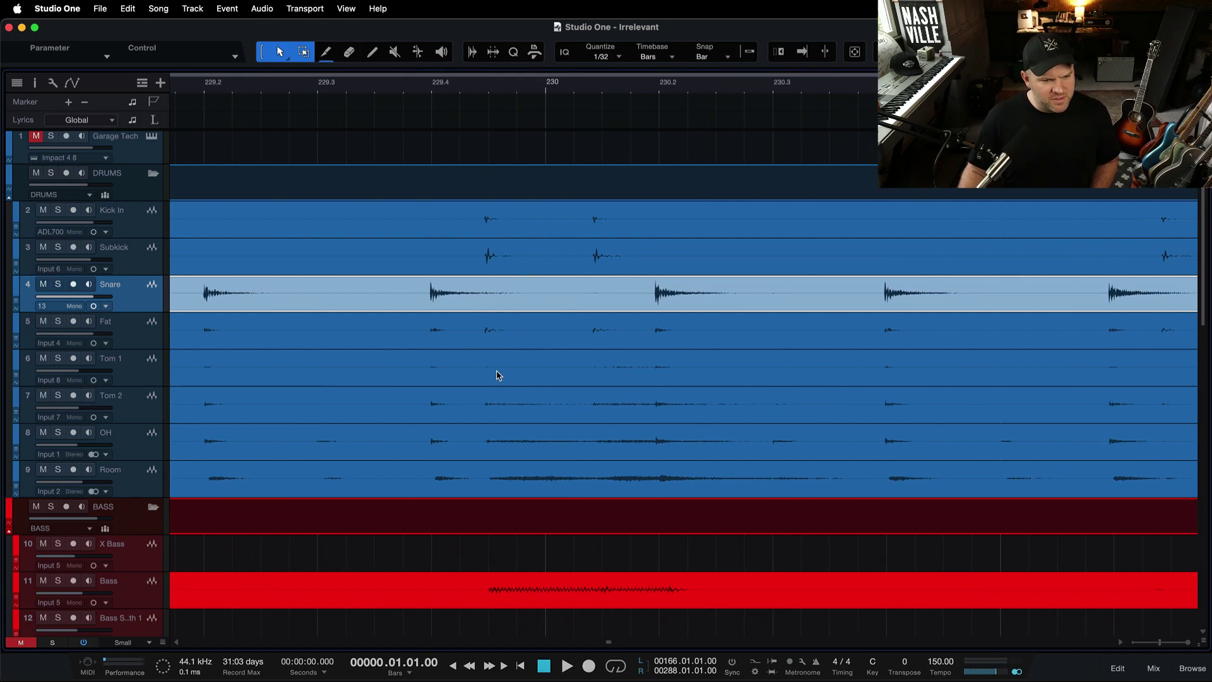
scroll(496, 375, "up", 4)
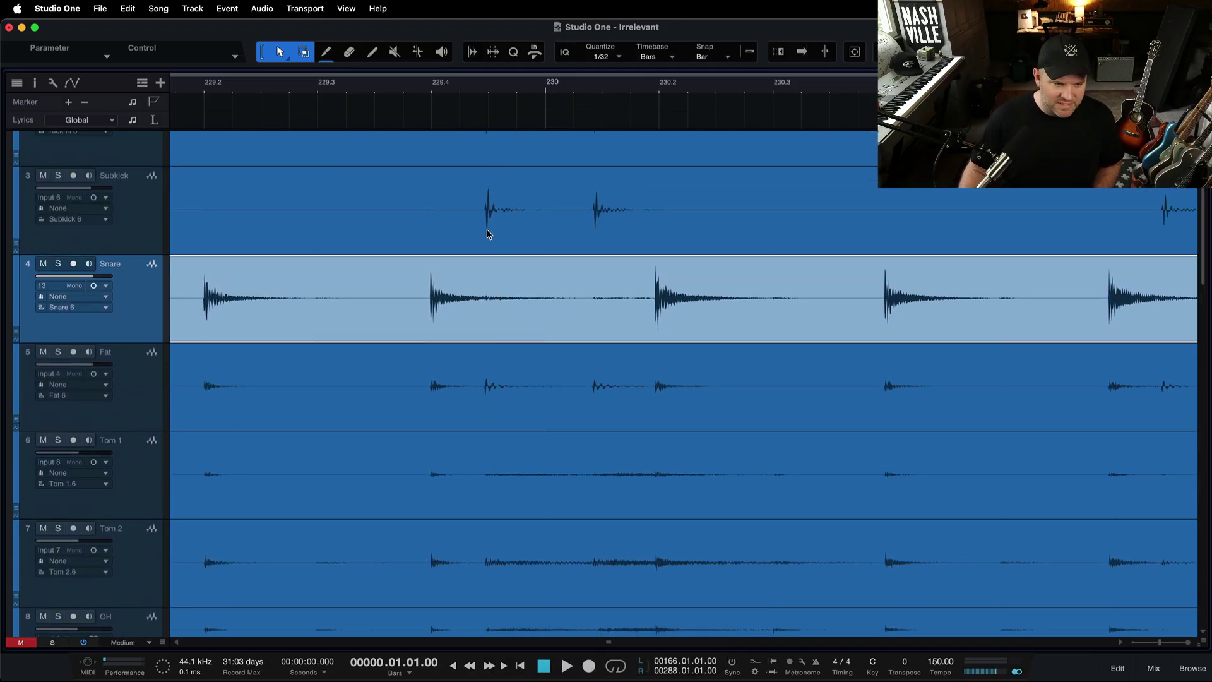
left_click(519, 423)
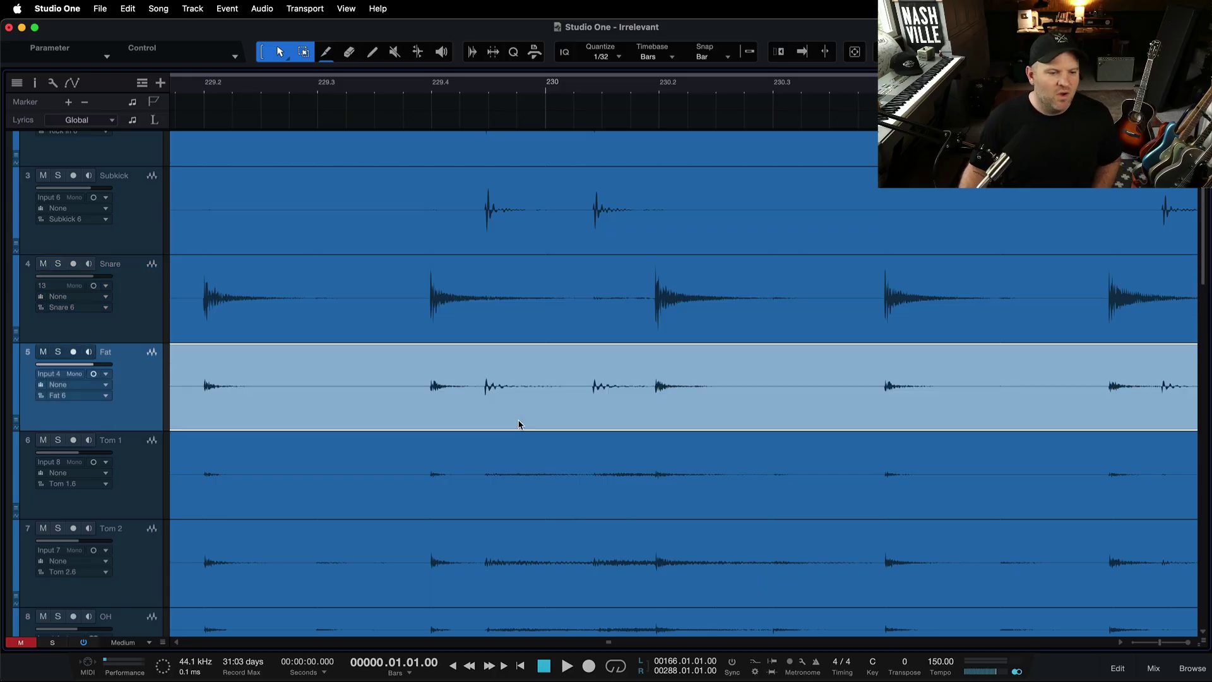
left_click(491, 329)
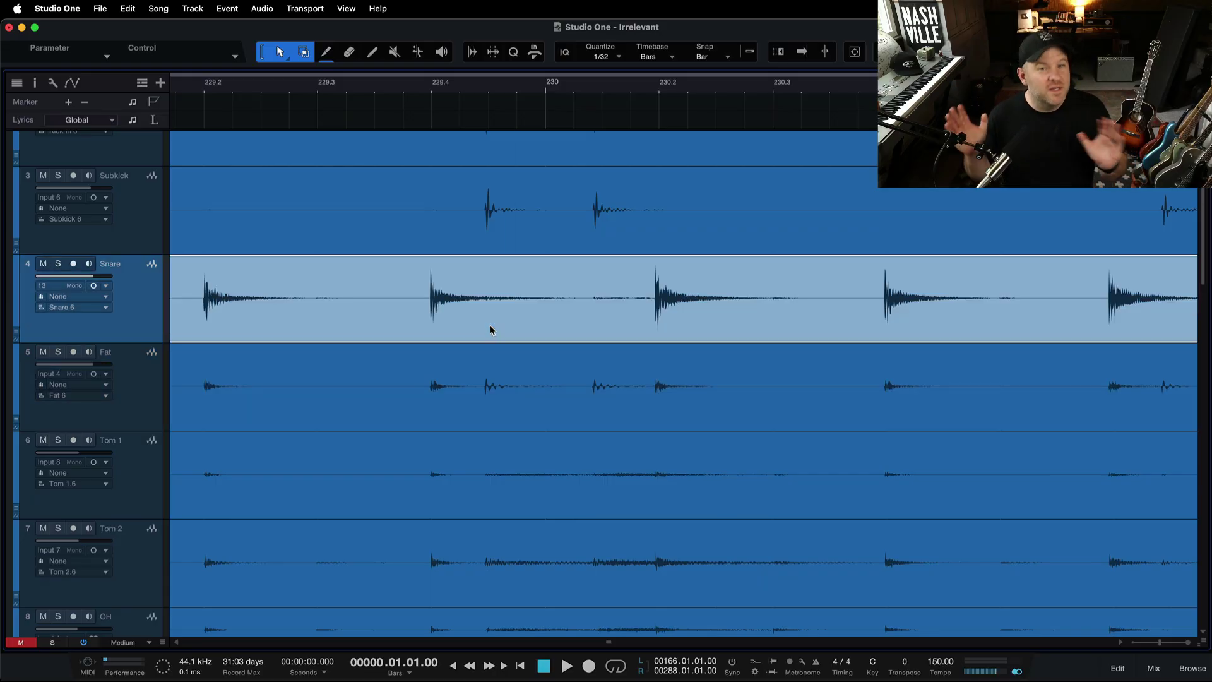
scroll(491, 329, "up", 5)
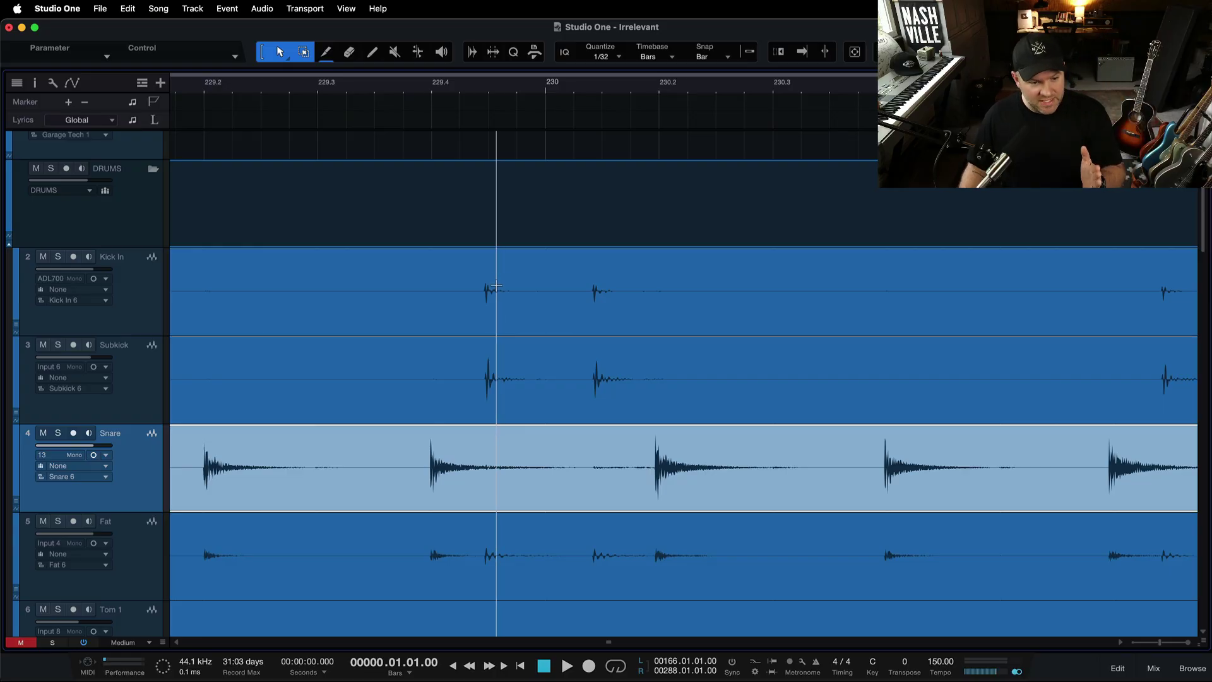
scroll(479, 329, "up", 5)
scroll(476, 329, "up", 1)
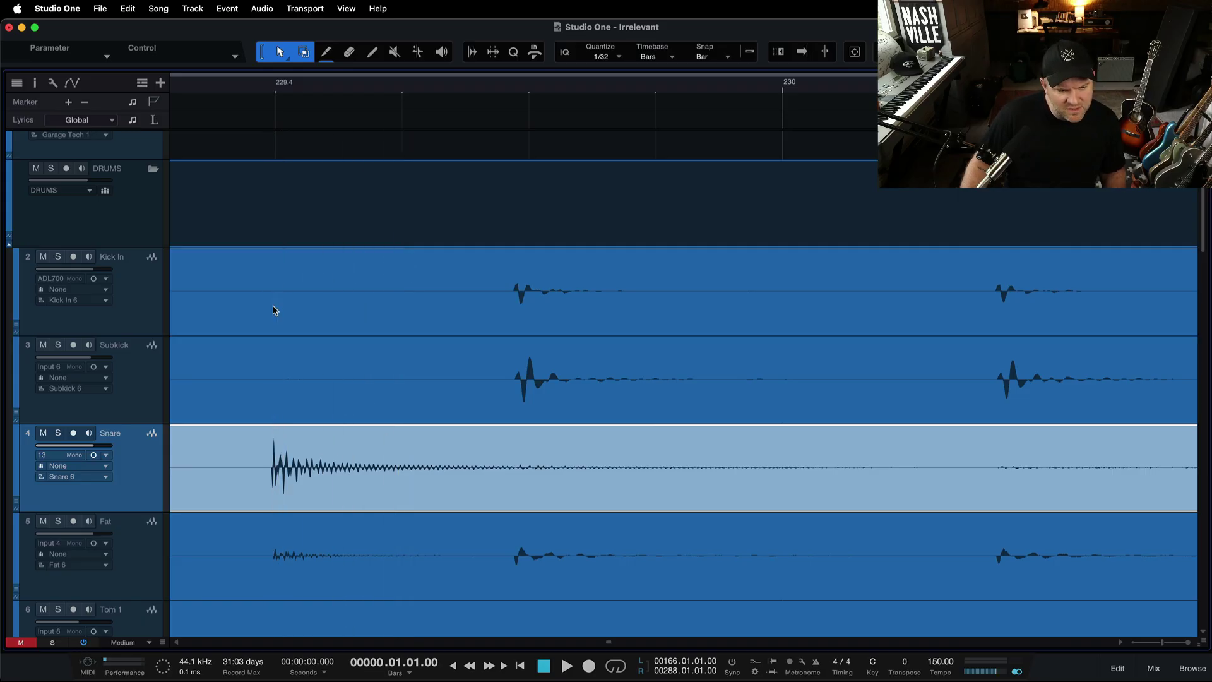
scroll(275, 322, "down", 3)
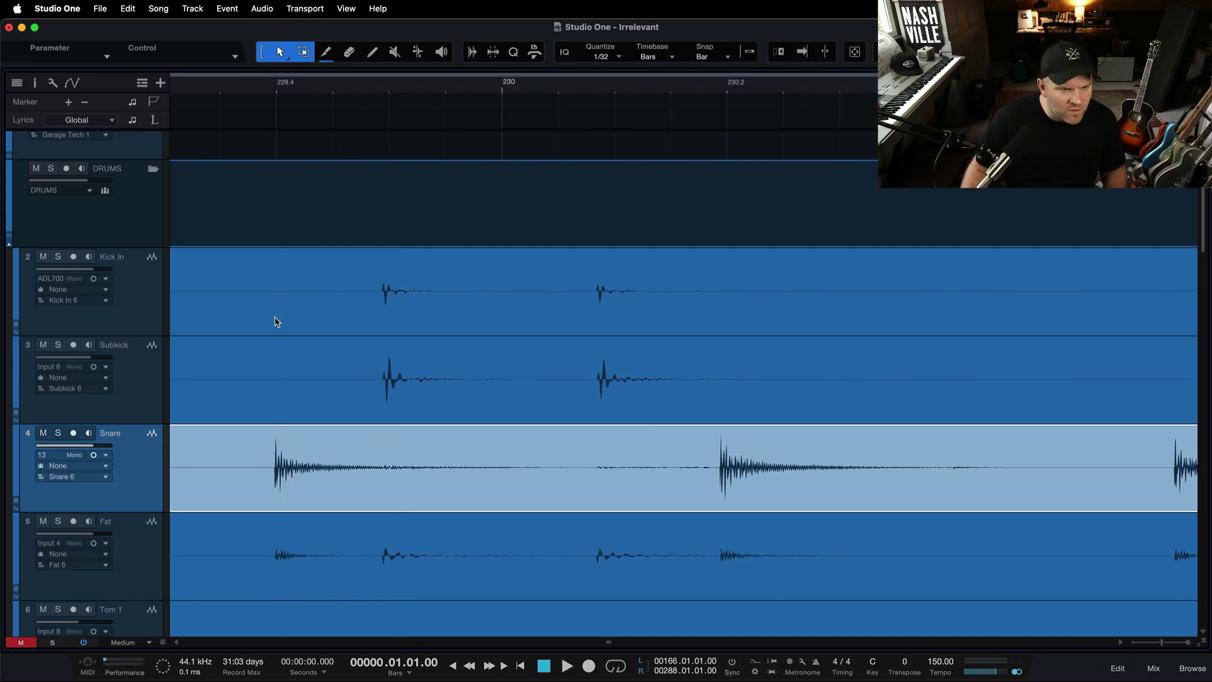
scroll(275, 322, "left", 5)
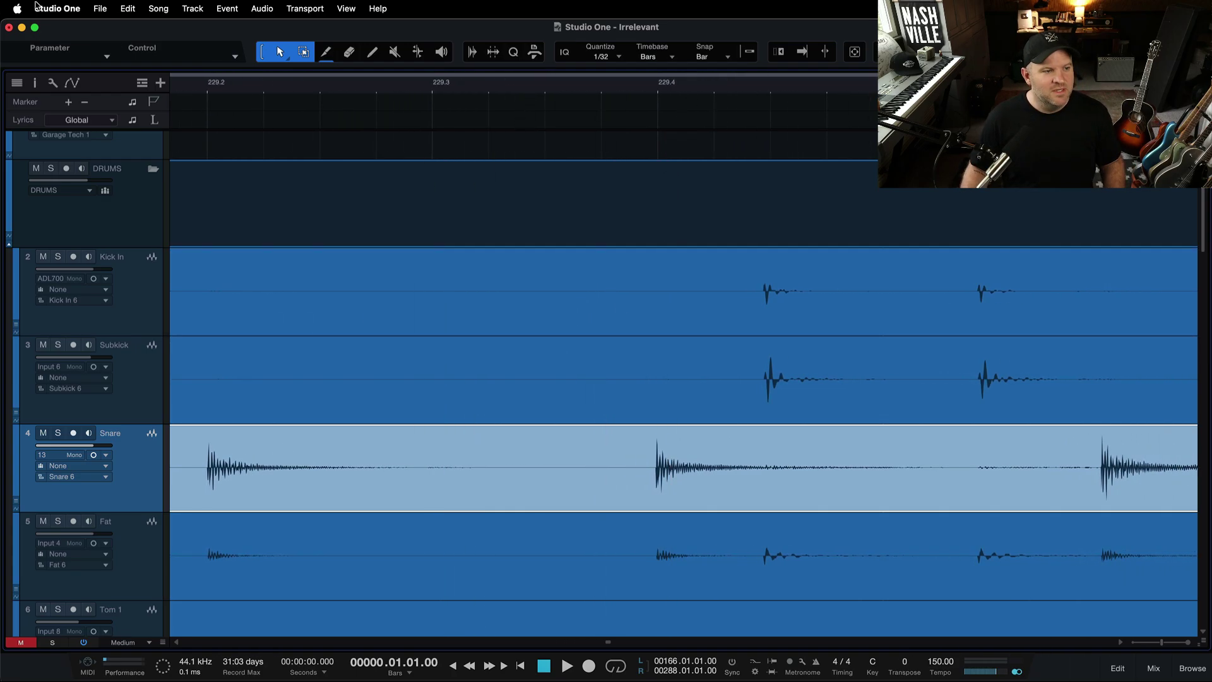
- Enable 'Show grid on events' in Preferences, apply it, and confirm with OK
left_click(57, 8)
left_click(81, 51)
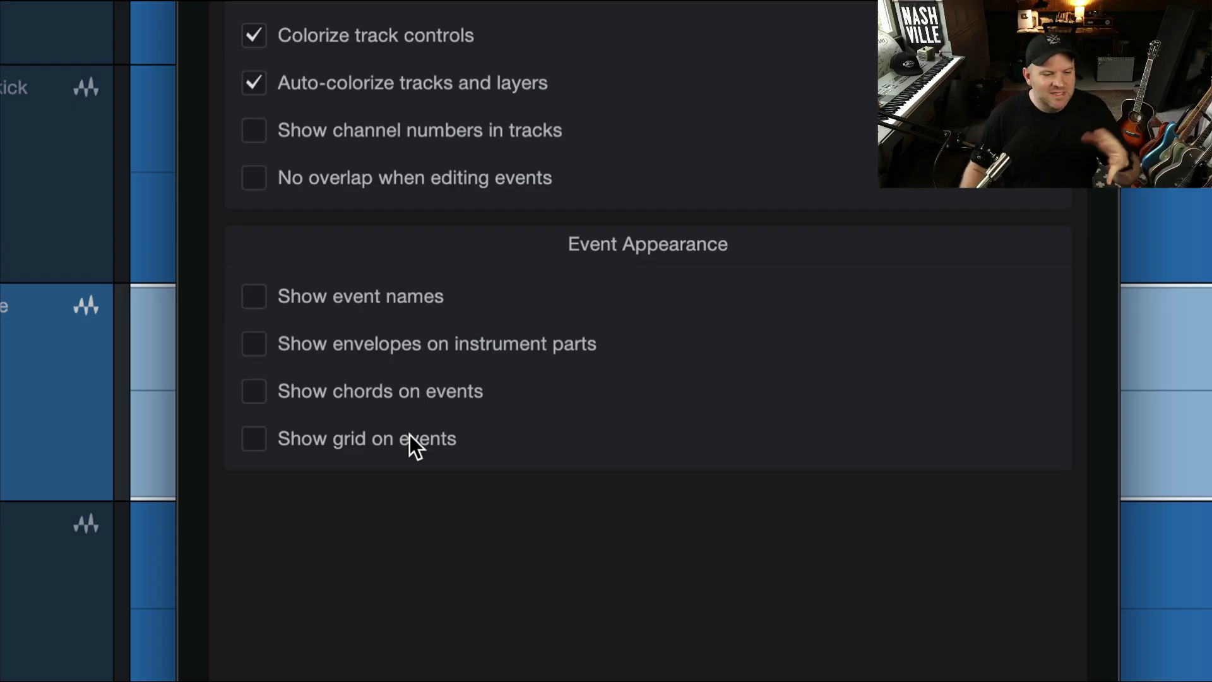
left_click(296, 436)
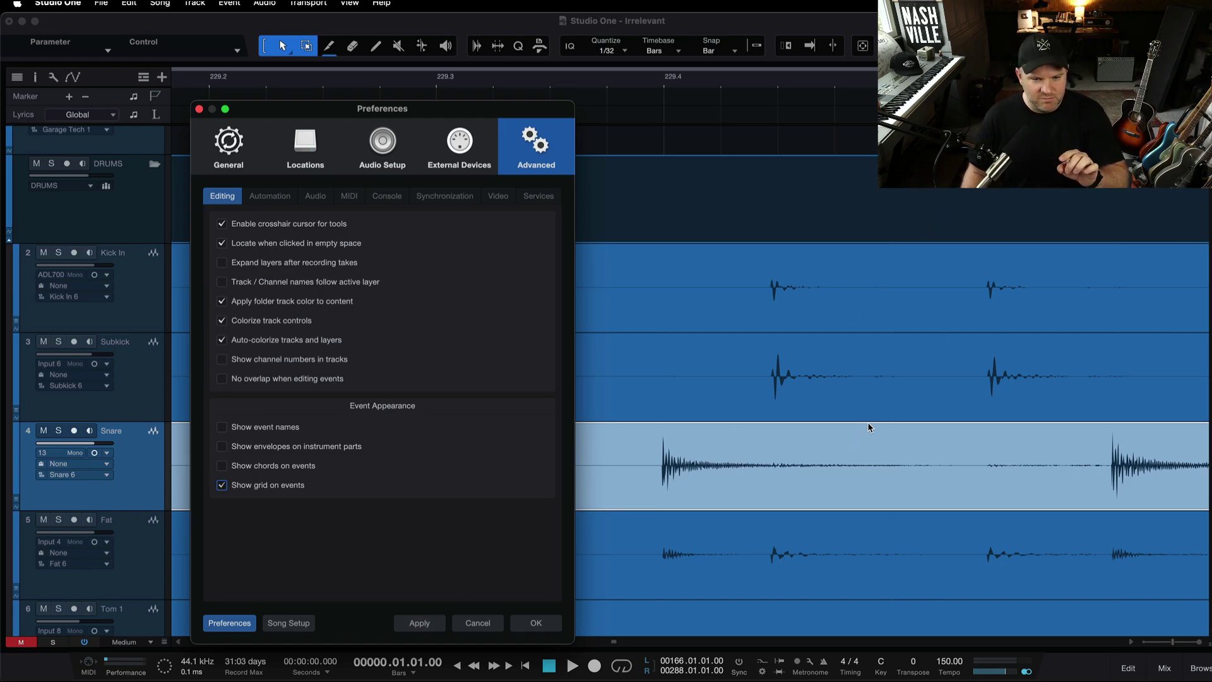
left_click(432, 625)
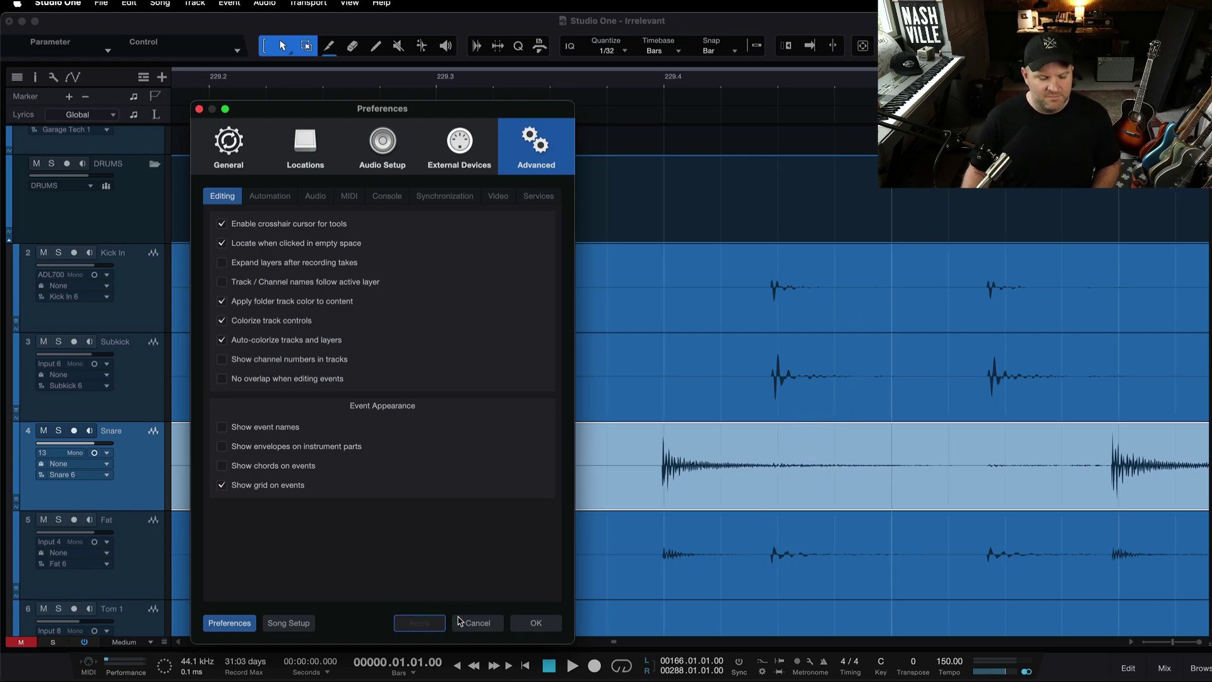
left_click(536, 624)
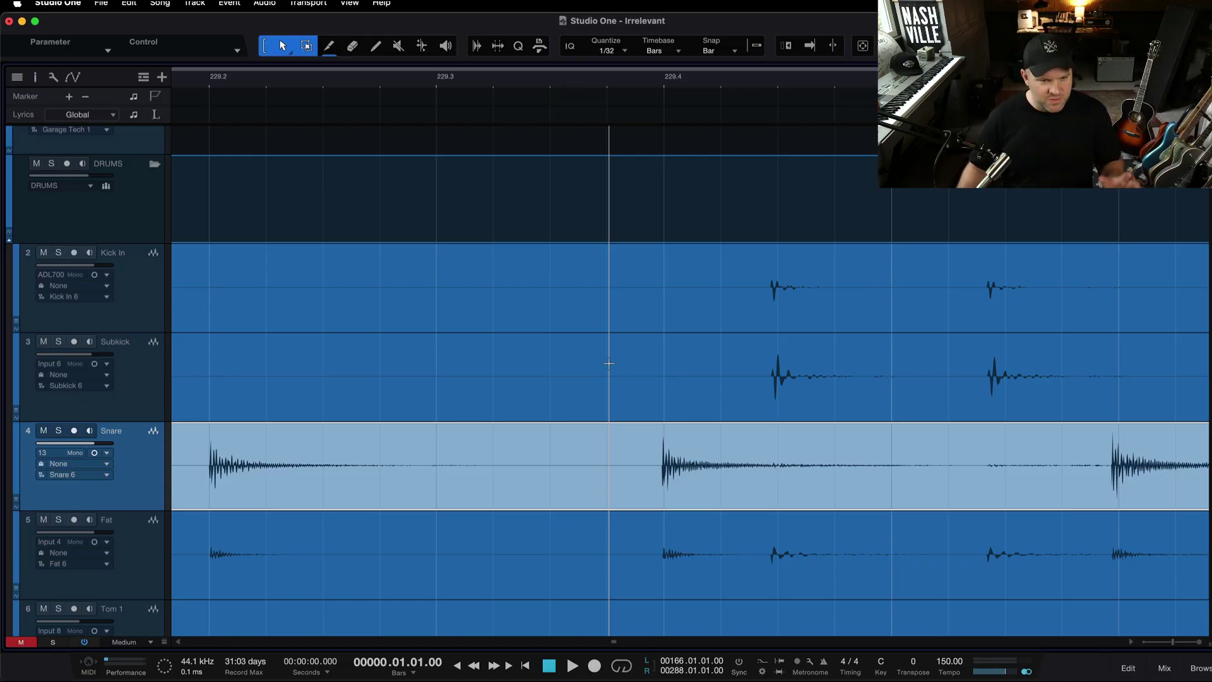
- Zoom in on the snare hits, make the bar grid follow quantize, and keep Quantize at 1/32
key("e")
key("e")
key("e")
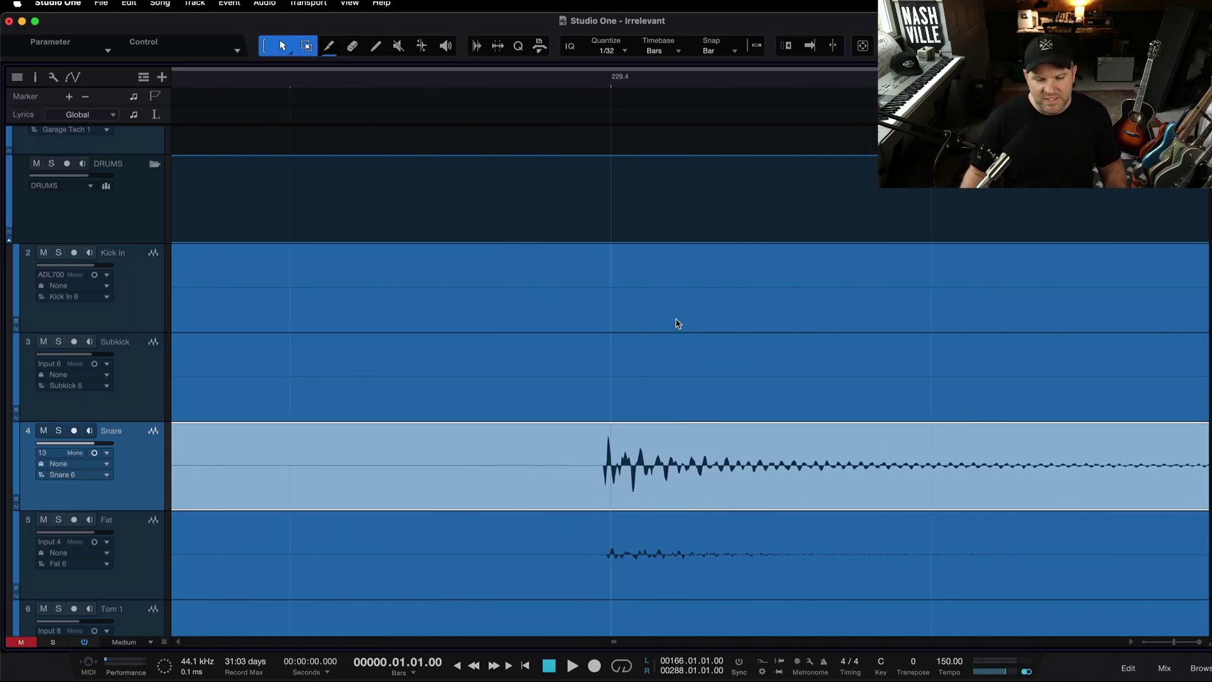
key("w")
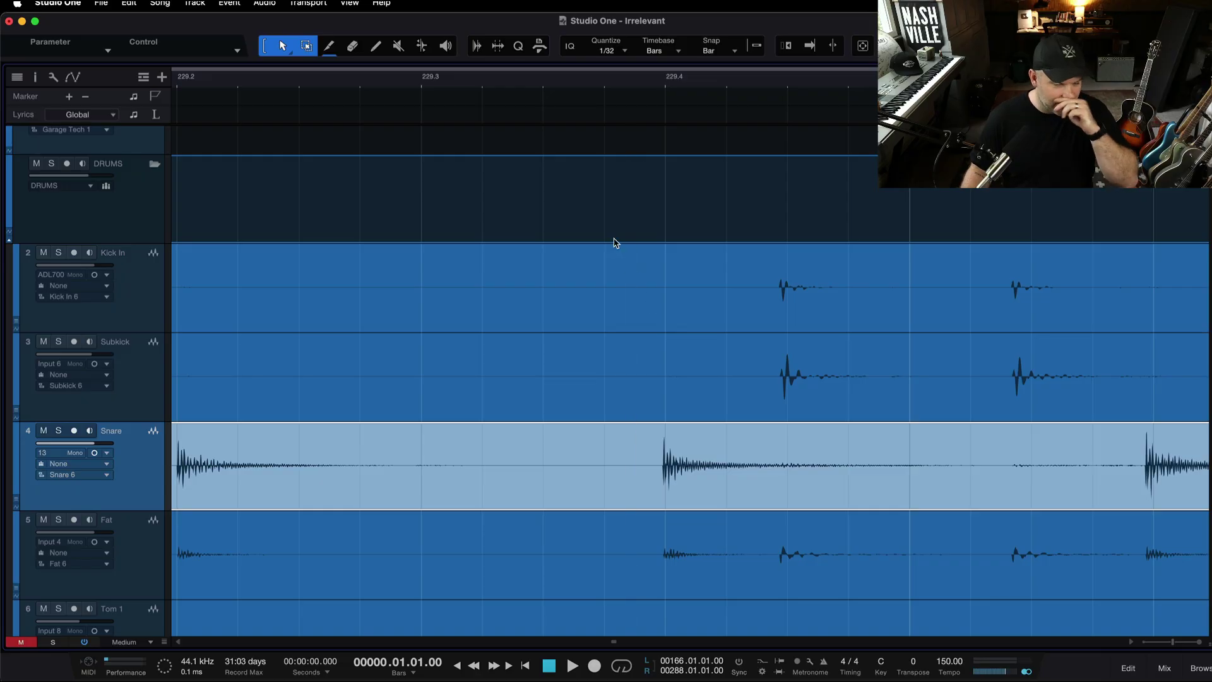
left_click(661, 55)
mouse_move(688, 95)
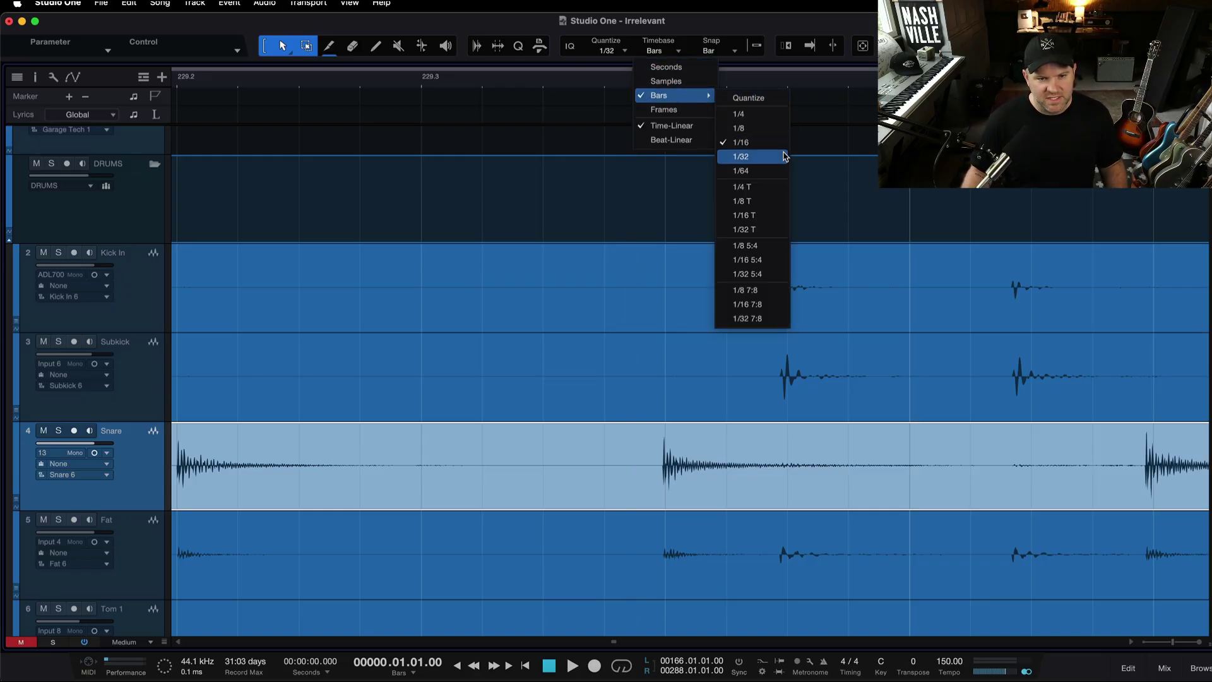
left_click(777, 100)
left_click(623, 50)
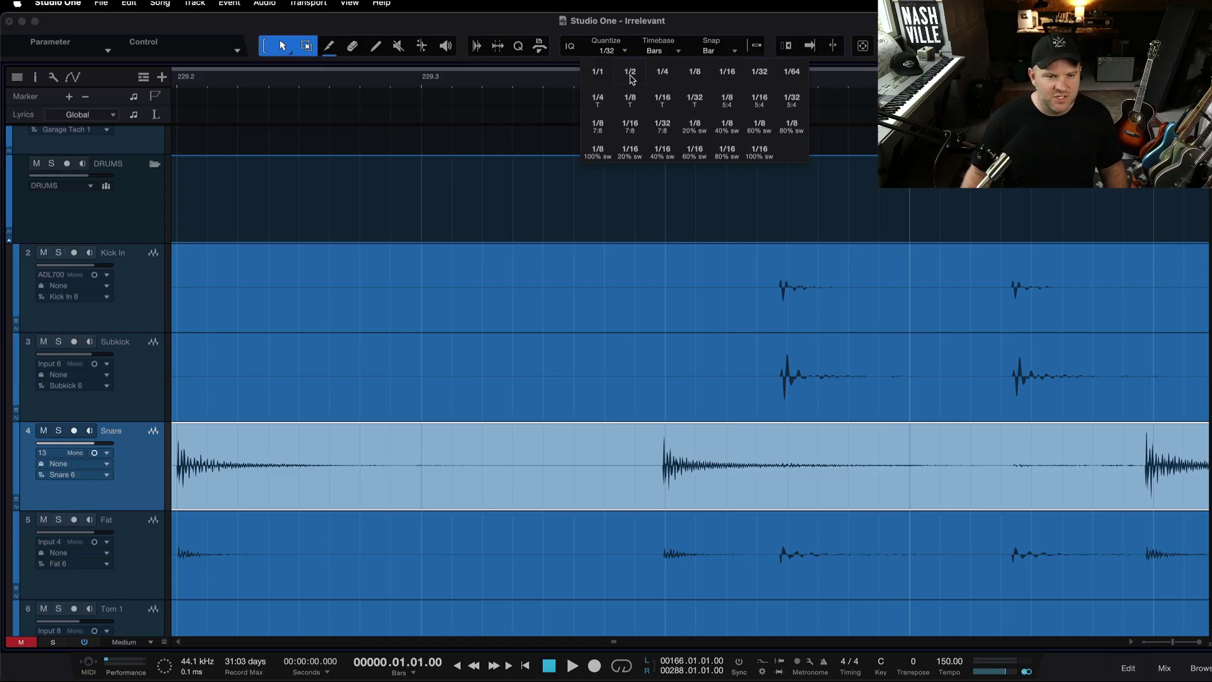
left_click(773, 74)
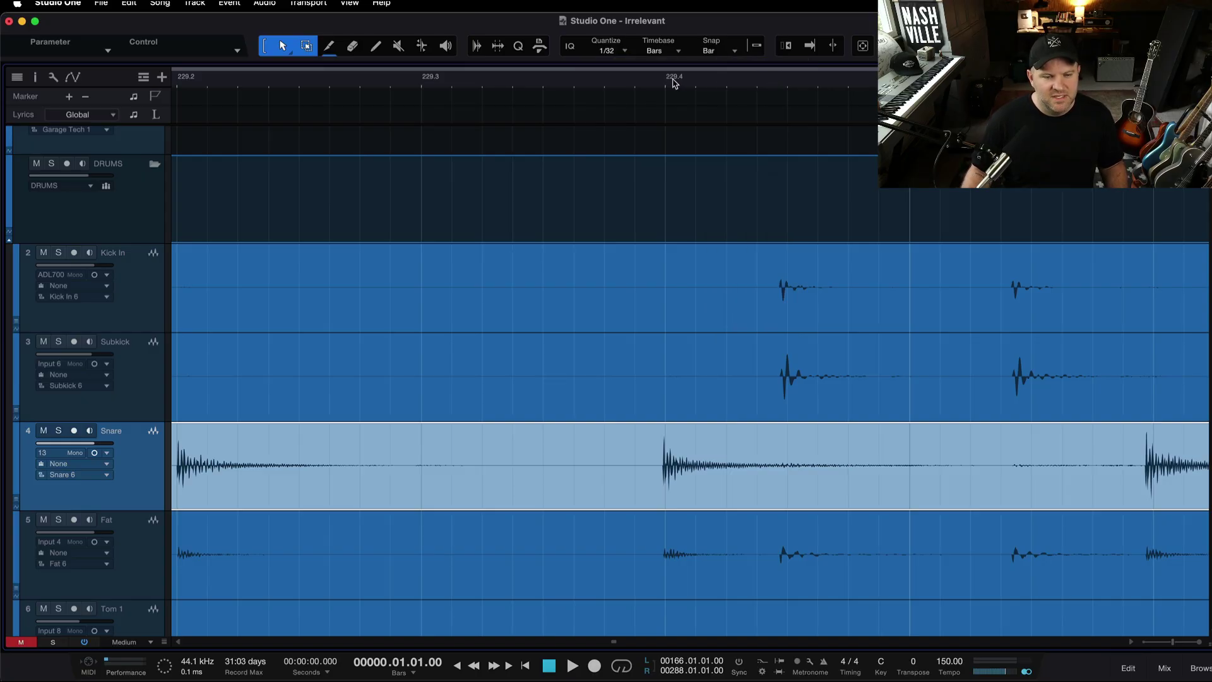
- Set the Bars timebase grid to 1/32 and check the dense grid across bars 227–231
mouse_move(675, 82)
left_mouse_down()
mouse_move(676, 119)
mouse_move(671, 70)
left_mouse_up()
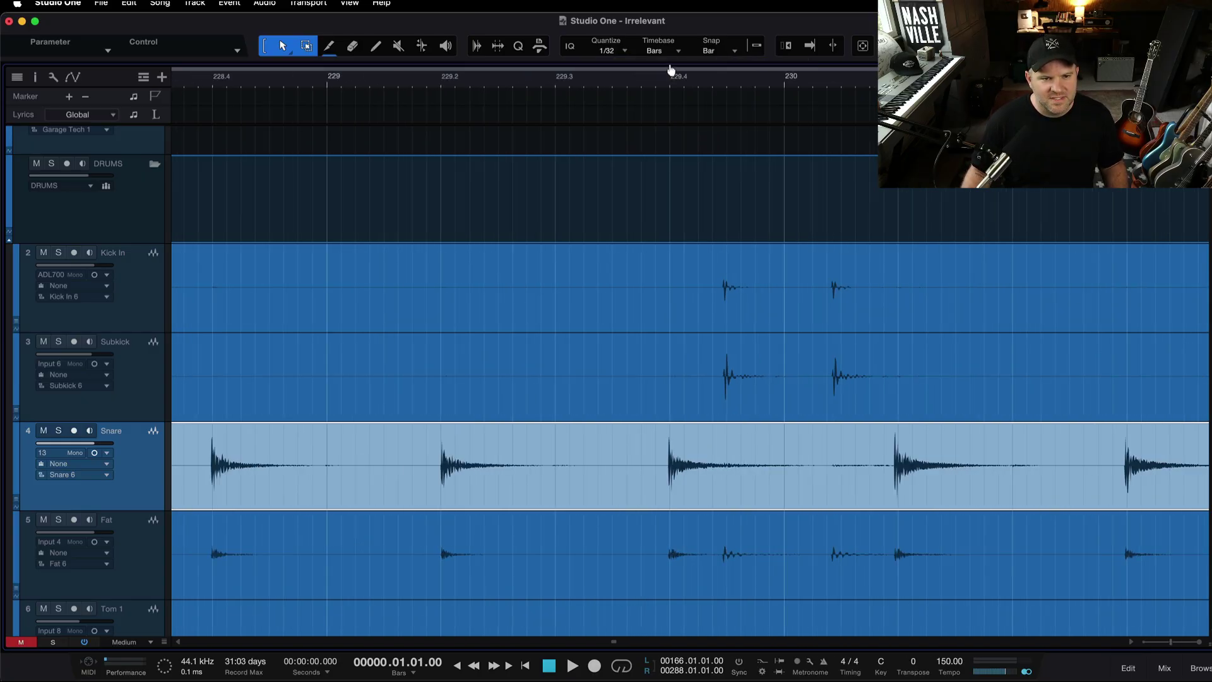
left_click(638, 55)
mouse_move(687, 96)
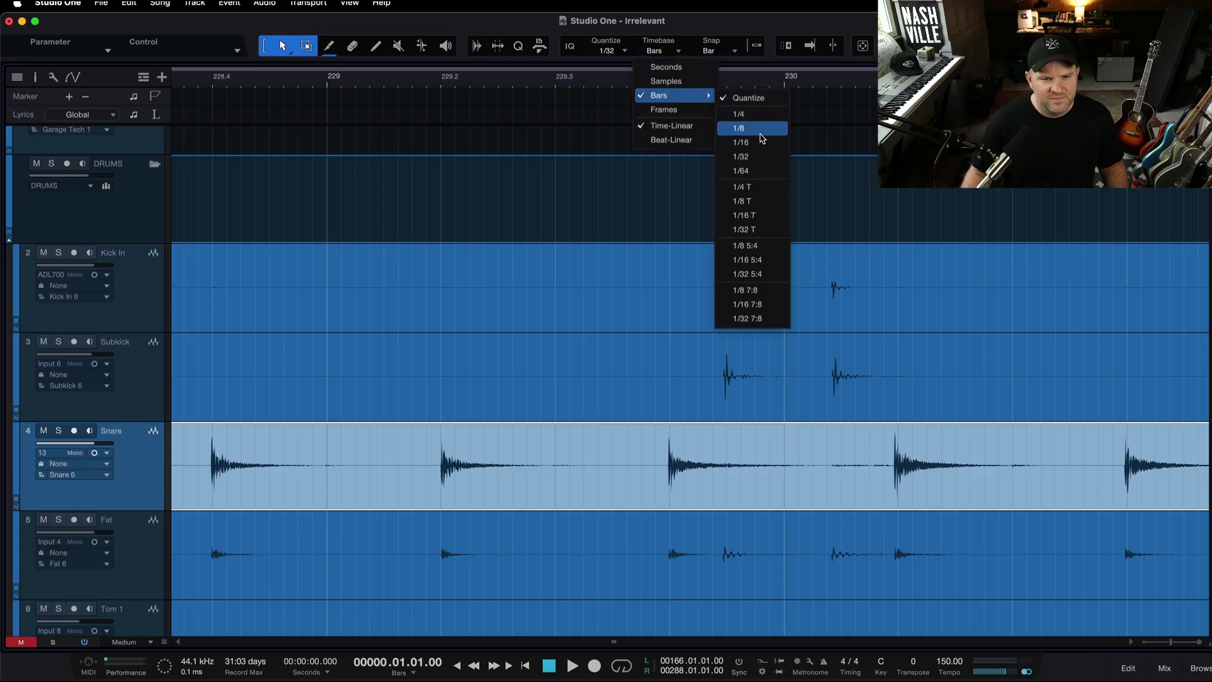
left_click(757, 158)
mouse_move(657, 107)
left_mouse_down()
mouse_move(652, 95)
mouse_move(660, 141)
mouse_move(656, 95)
left_mouse_up()
left_click(672, 56)
left_click(587, 80)
left_click_drag(562, 83, 576, 59)
left_click(673, 53)
mouse_move(708, 96)
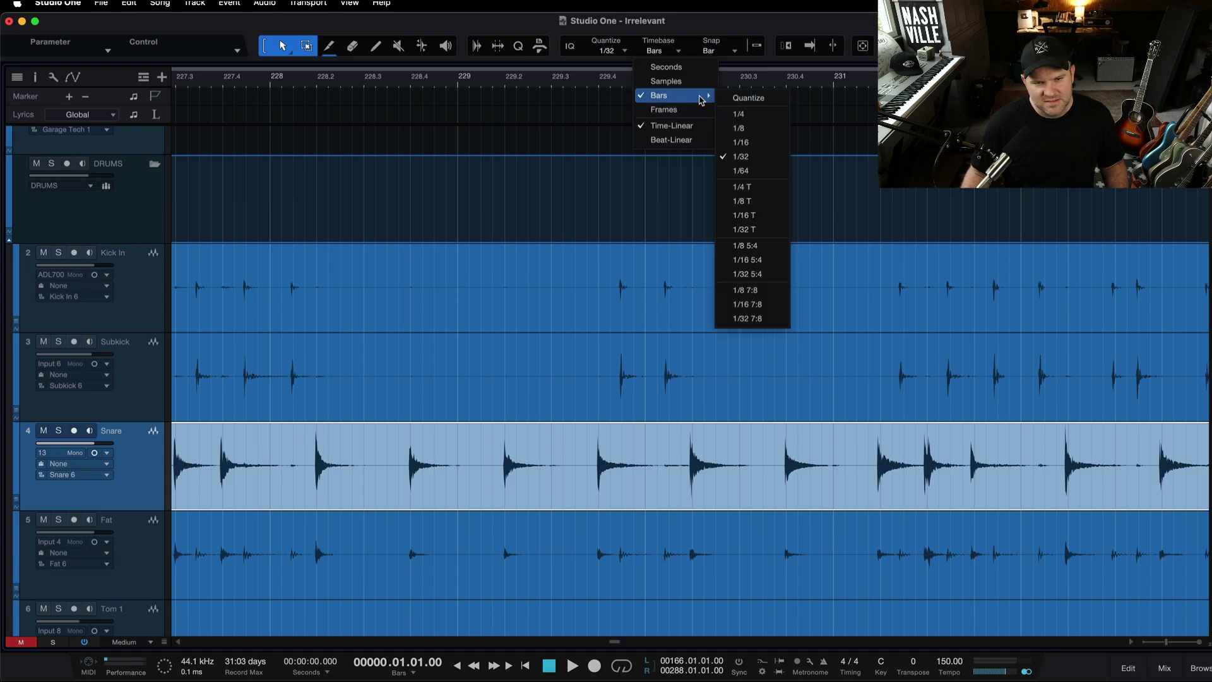
left_click(751, 152)
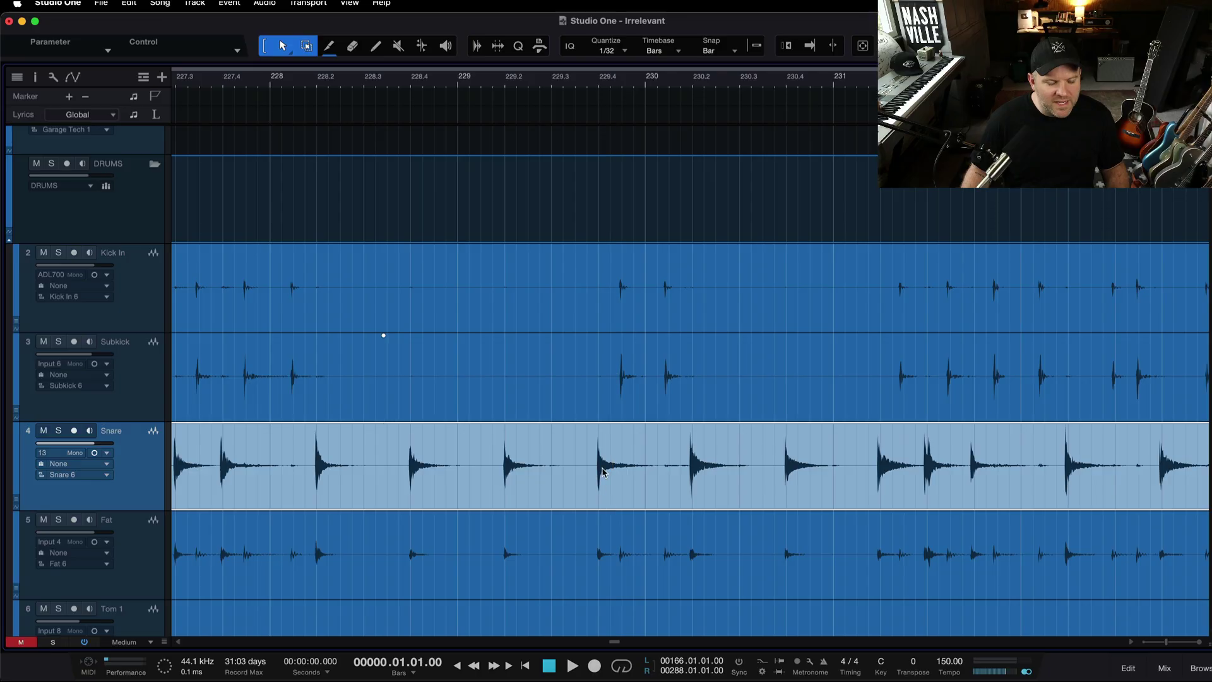
- Scroll the arrangement to bar 231 around the Kick In track
scroll(597, 482, "up", 6)
scroll(597, 482, "right", 1)
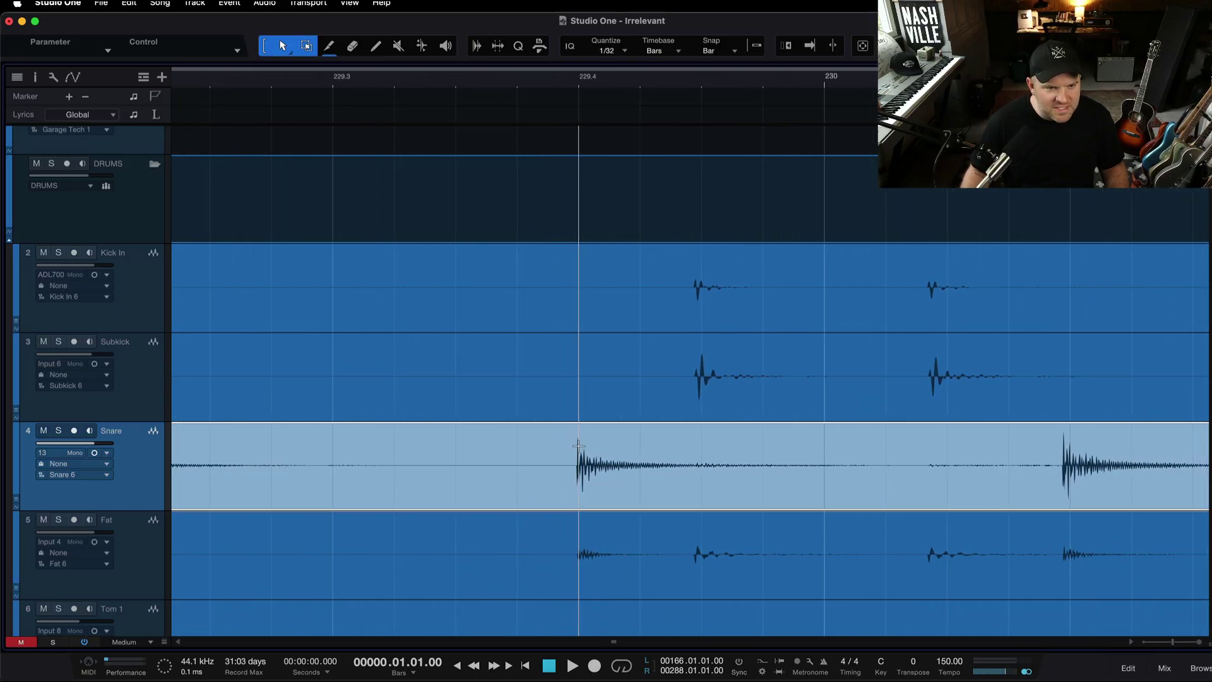
scroll(579, 446, "right", 10)
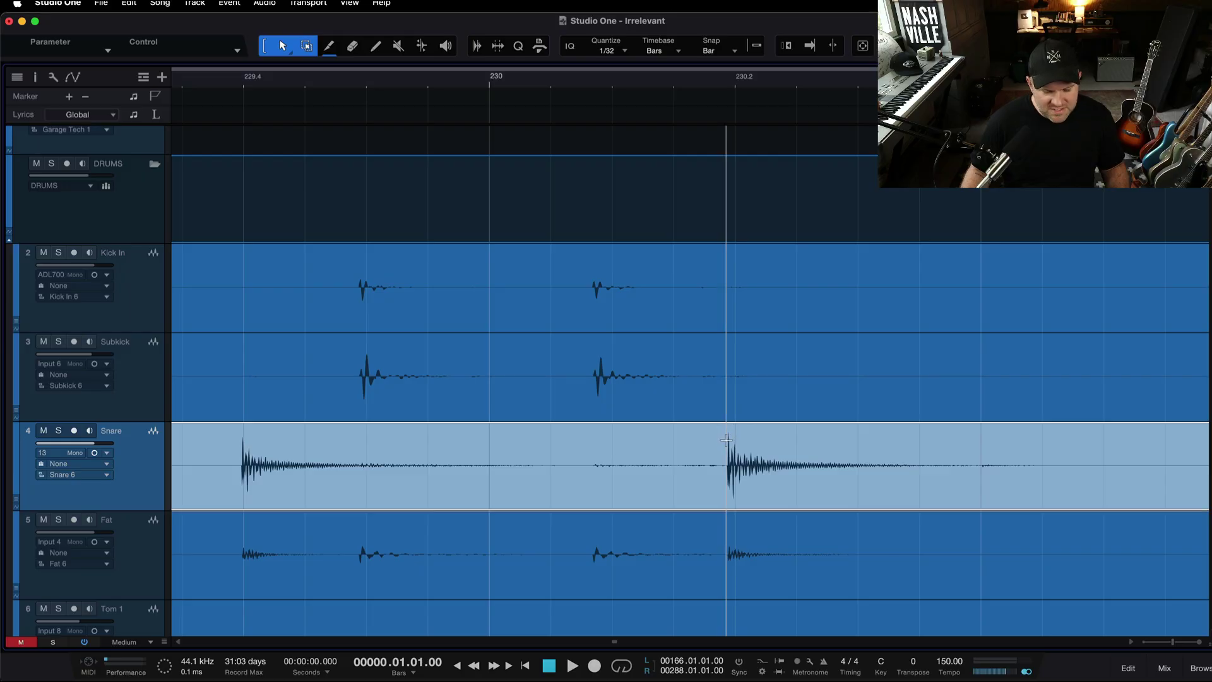
scroll(726, 436, "down", 1)
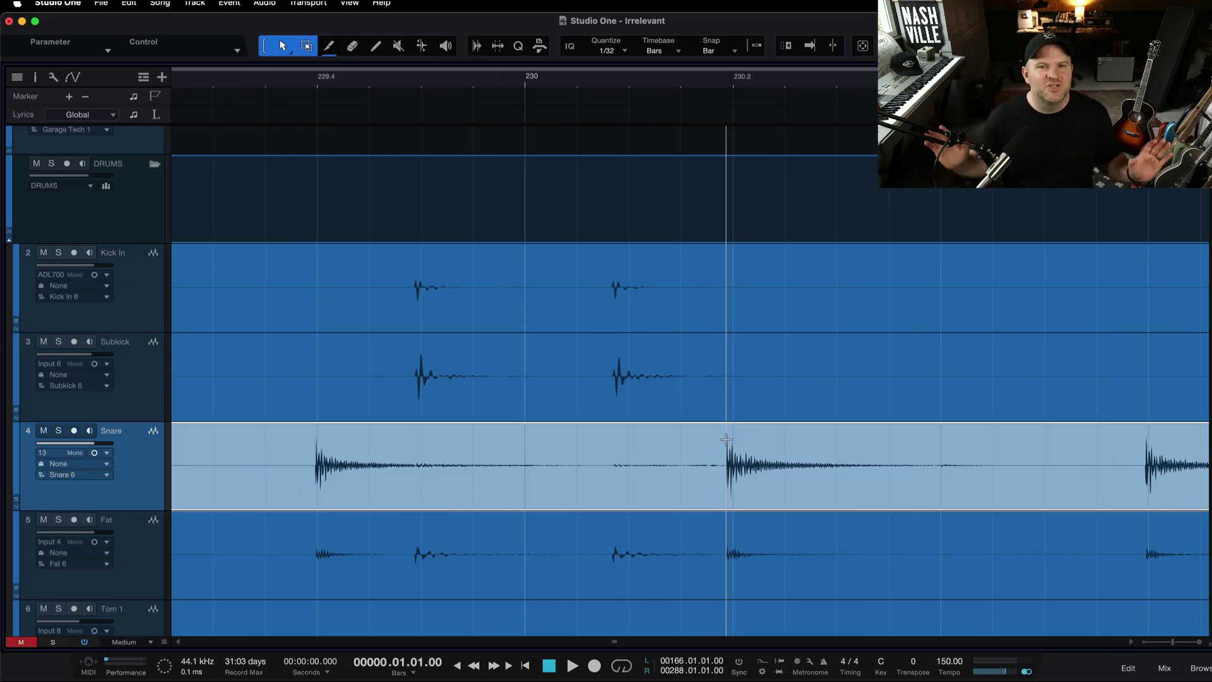
scroll(682, 442, "left", 20)
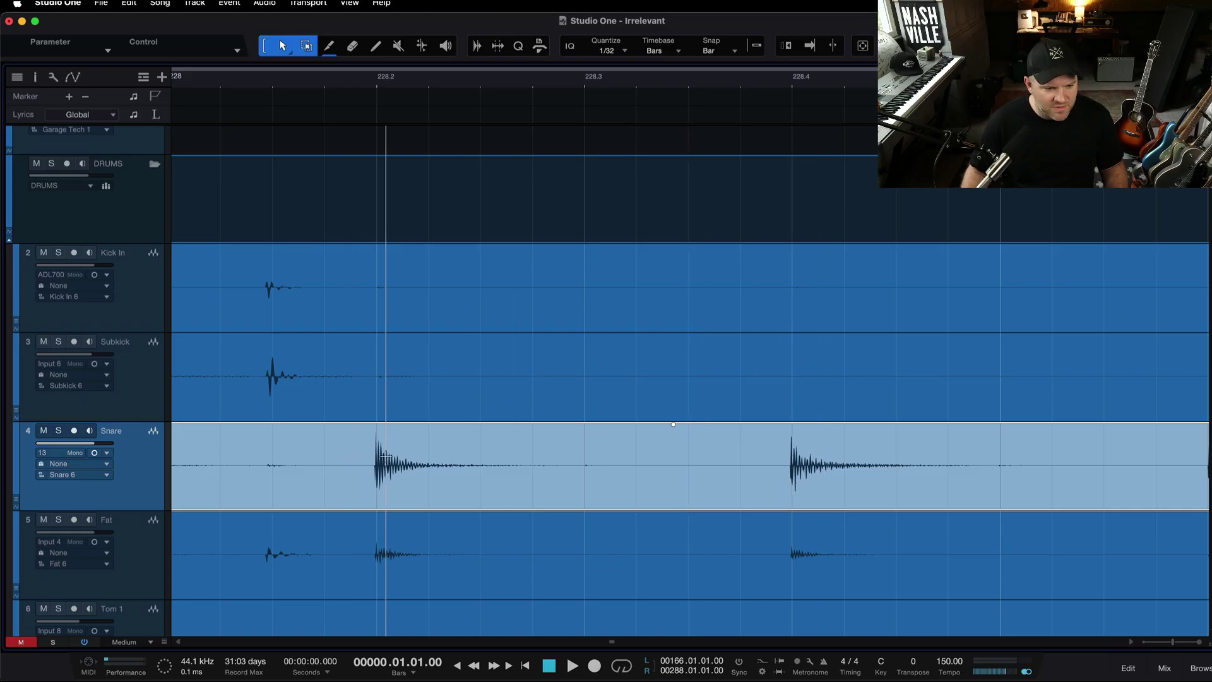
scroll(389, 451, "down", 3)
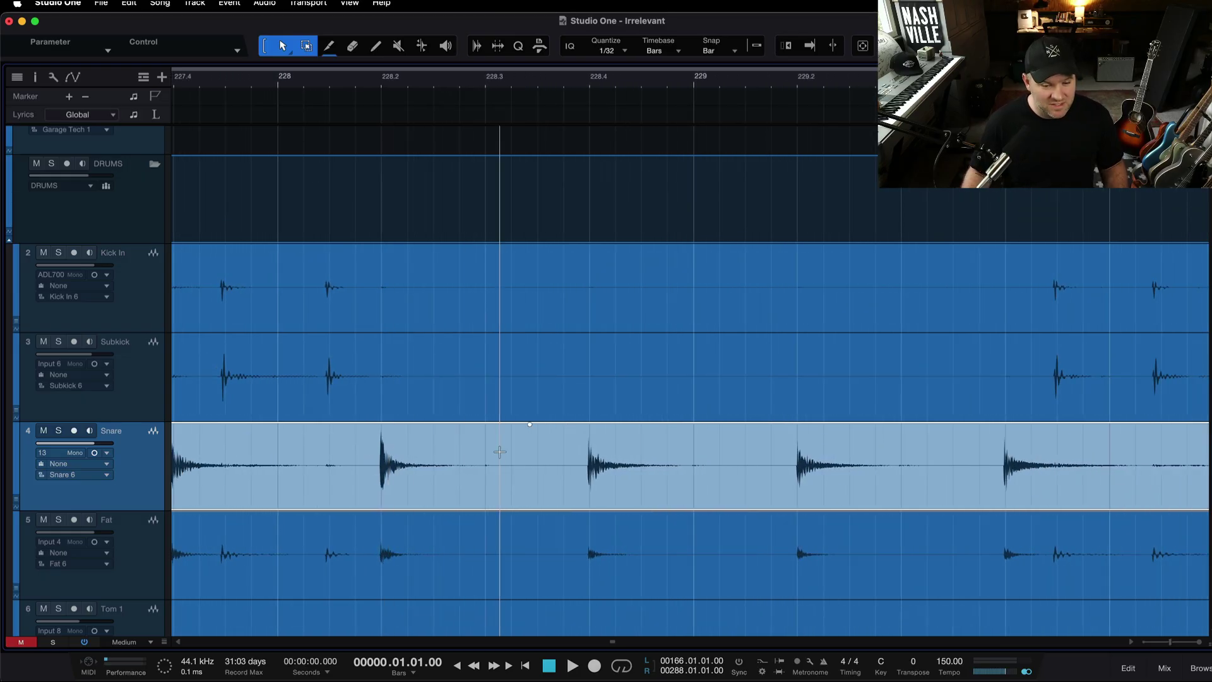
scroll(486, 474, "right", 5)
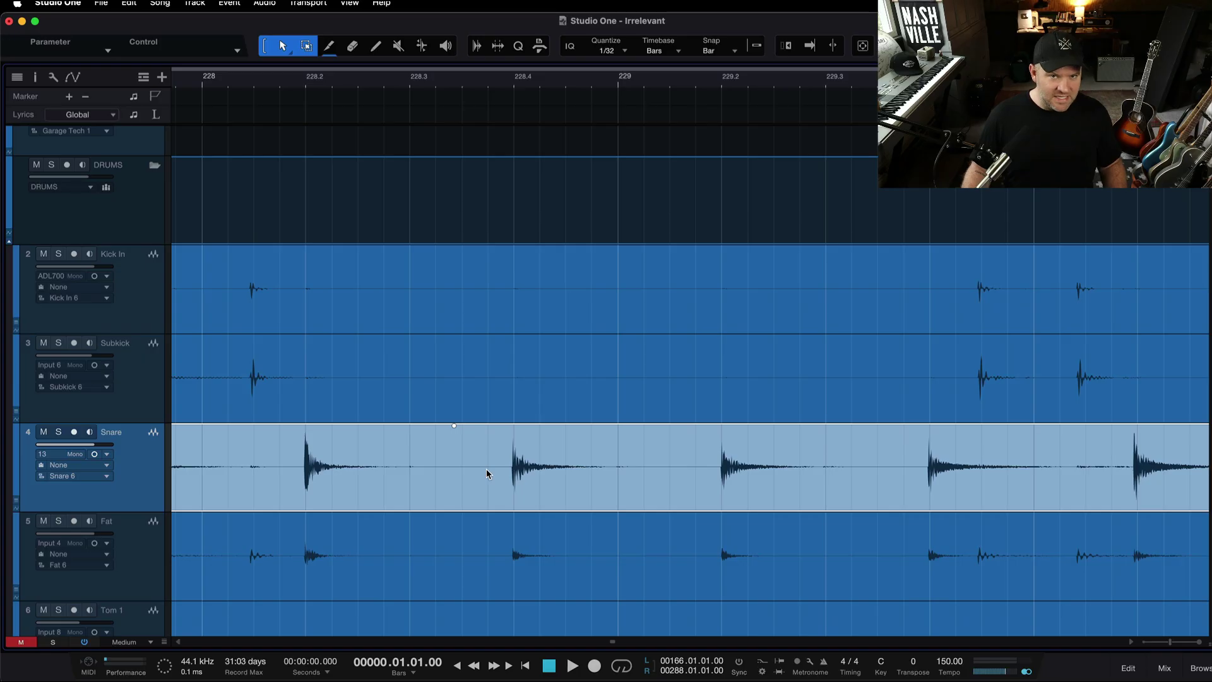
scroll(486, 474, "down", 5)
scroll(486, 474, "down", 3)
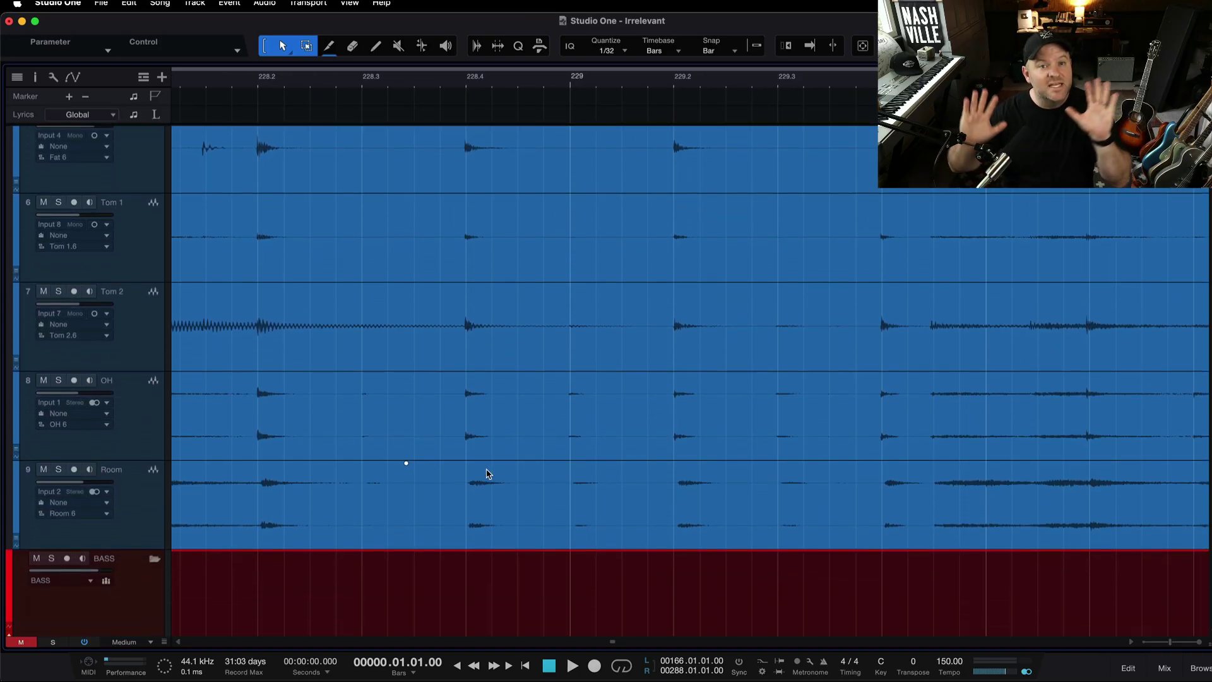
scroll(486, 474, "down", 10)
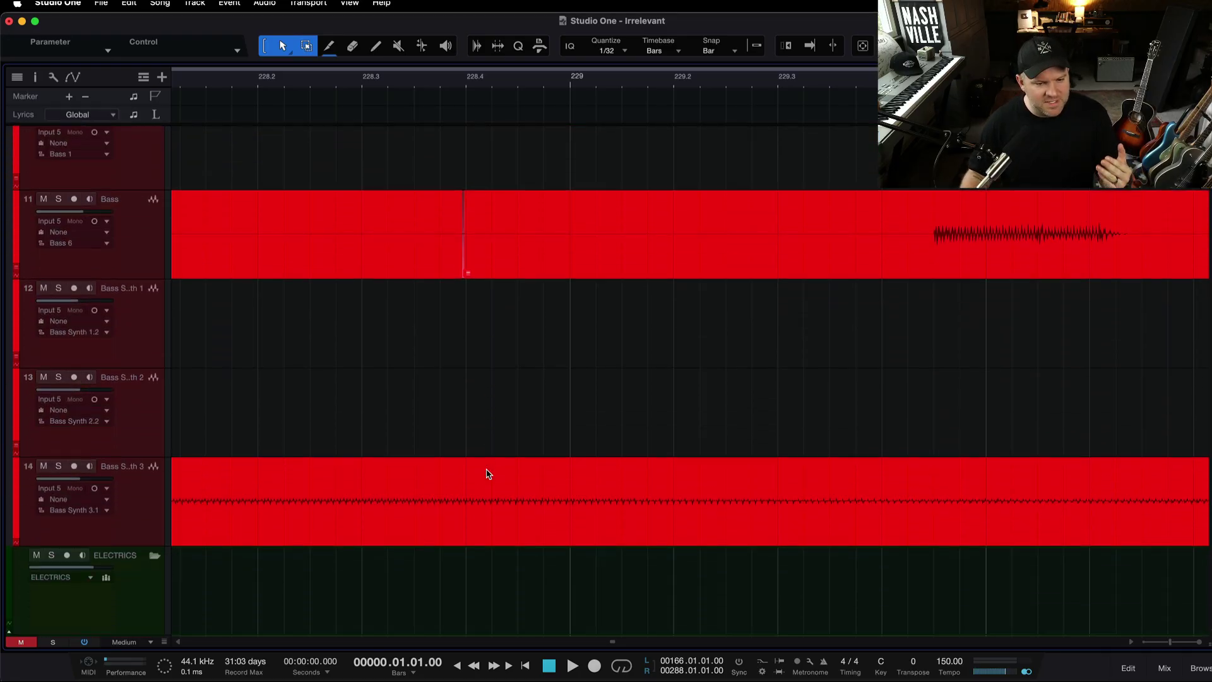
scroll(487, 474, "right", 10)
scroll(486, 474, "up", 7)
scroll(487, 473, "up", 13)
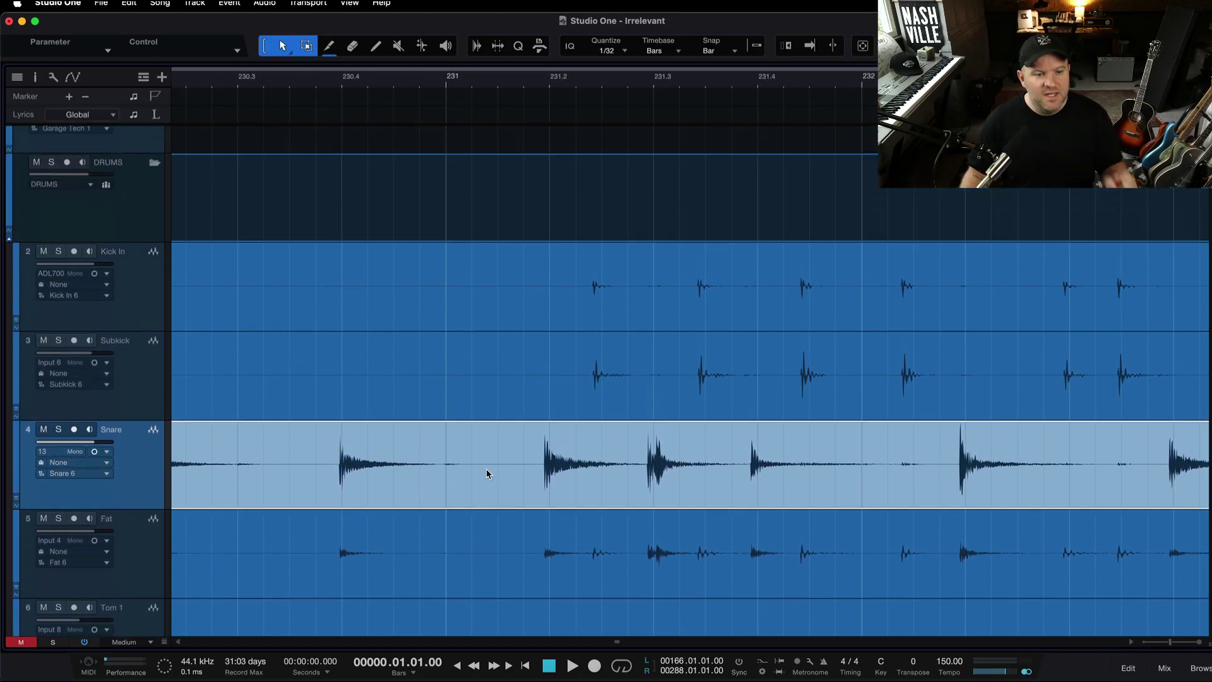
scroll(486, 473, "up", 2)
- Select the Kick In event and mark a short range on it just after bar 231
left_click(535, 364)
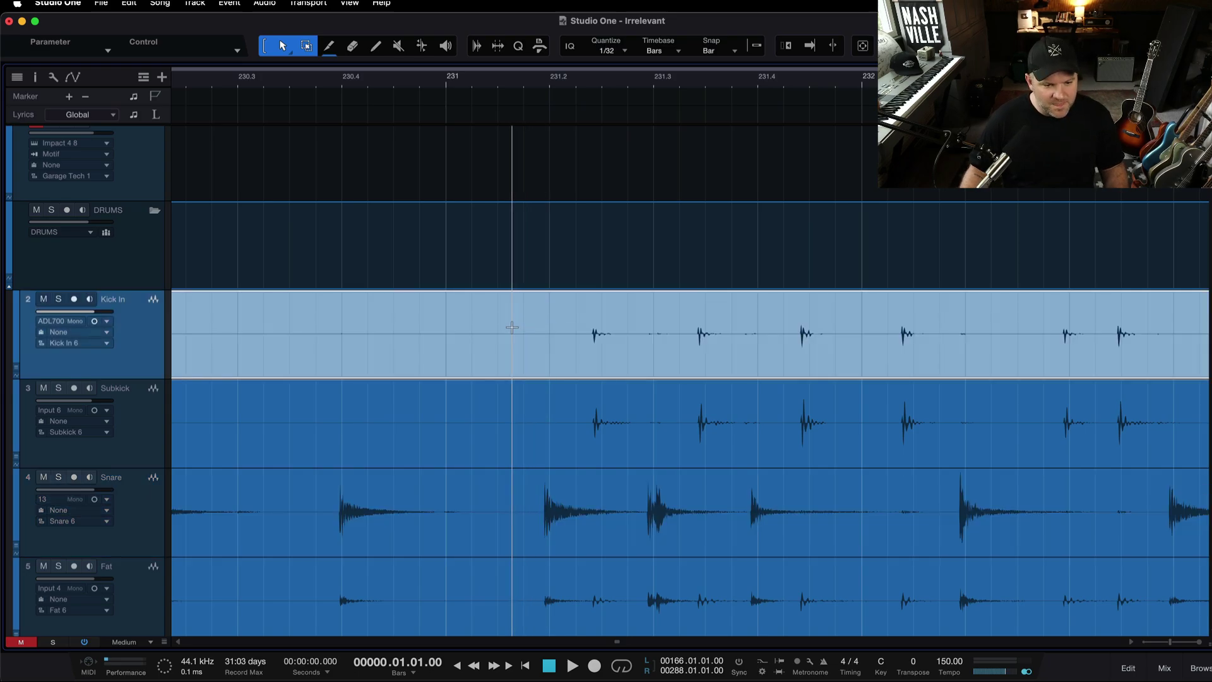
scroll(511, 452, "up", 2)
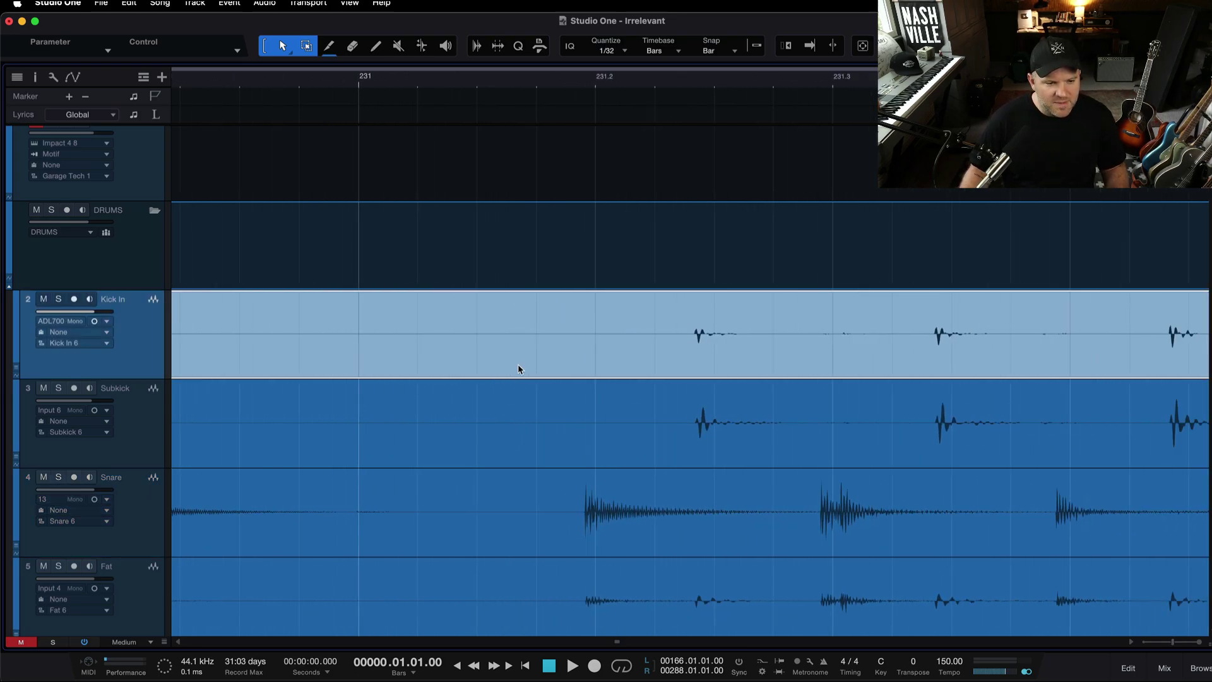
left_click_drag(472, 309, 519, 332)
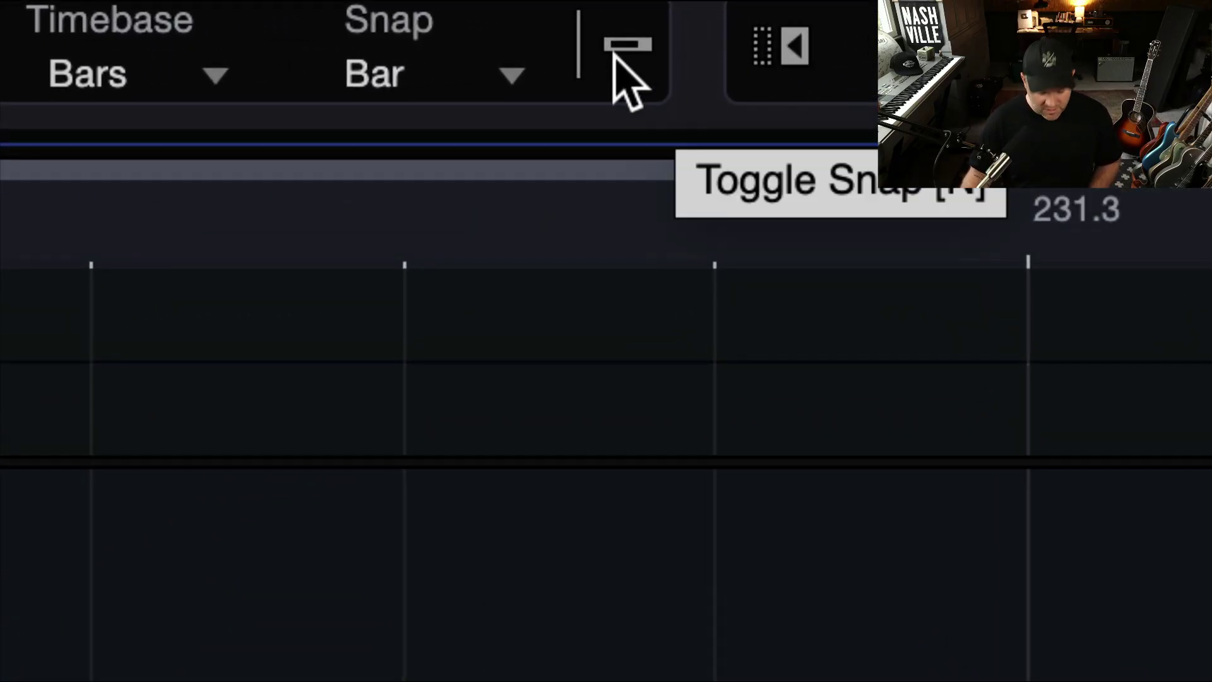
key("n")
key("n")
key("n")
key("n")
key("n")
key("n")
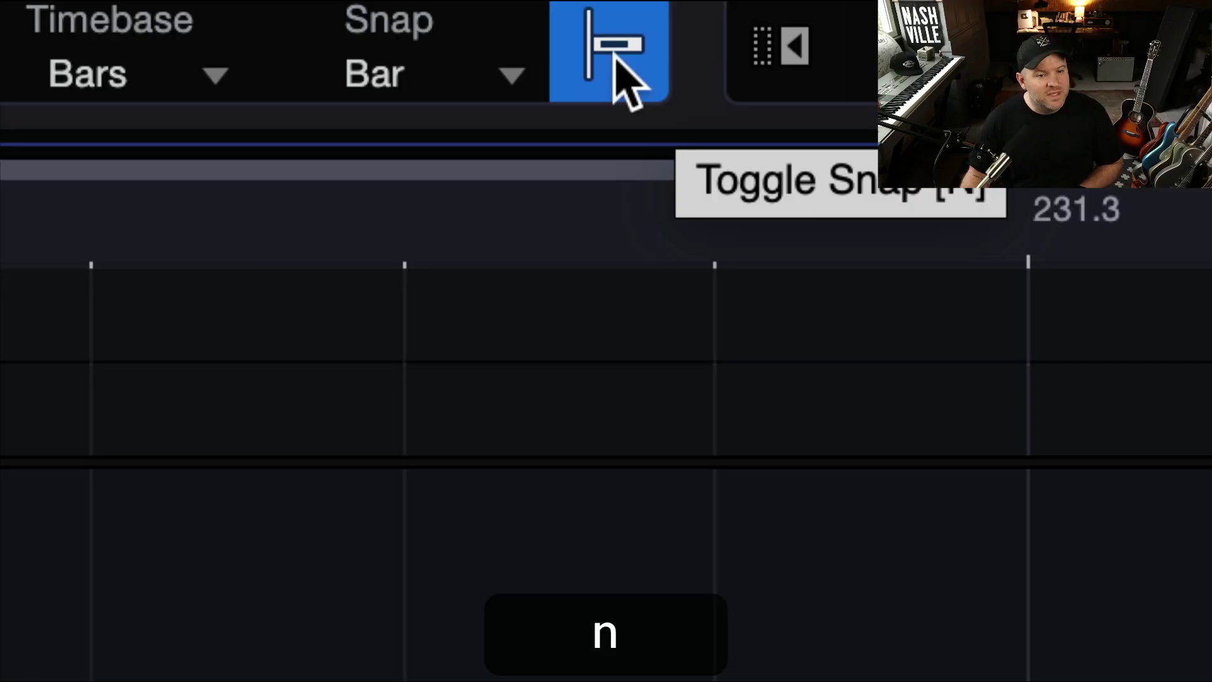
key("n")
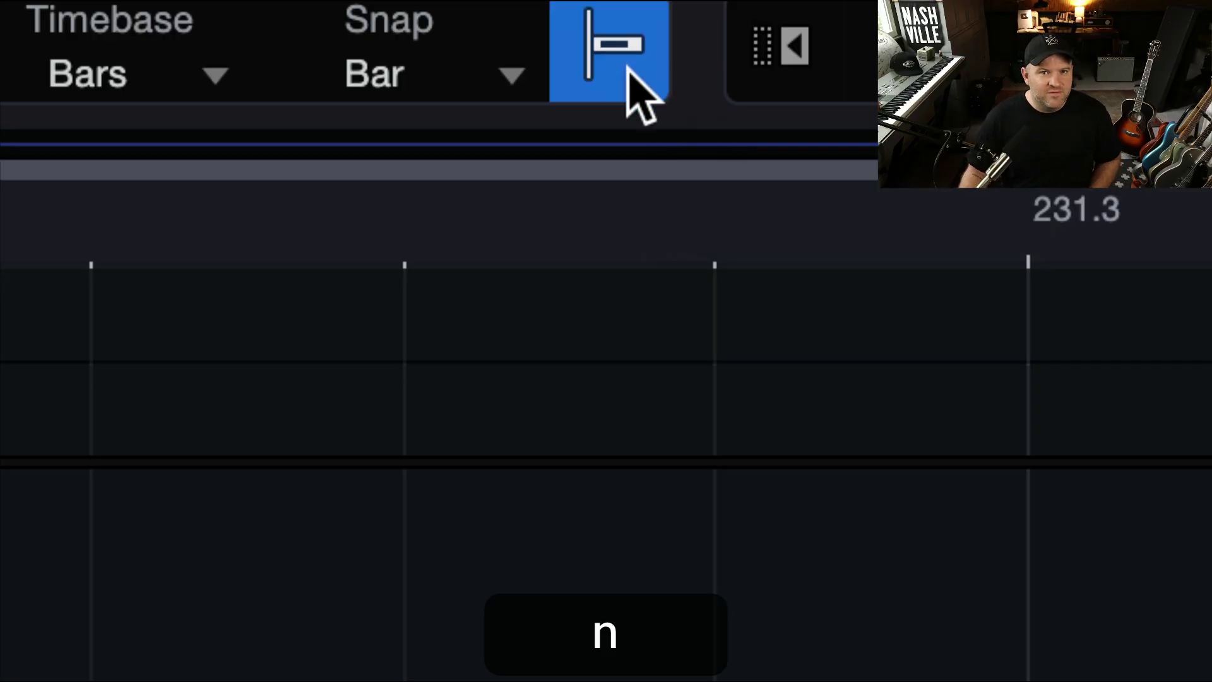
key("ctrl")
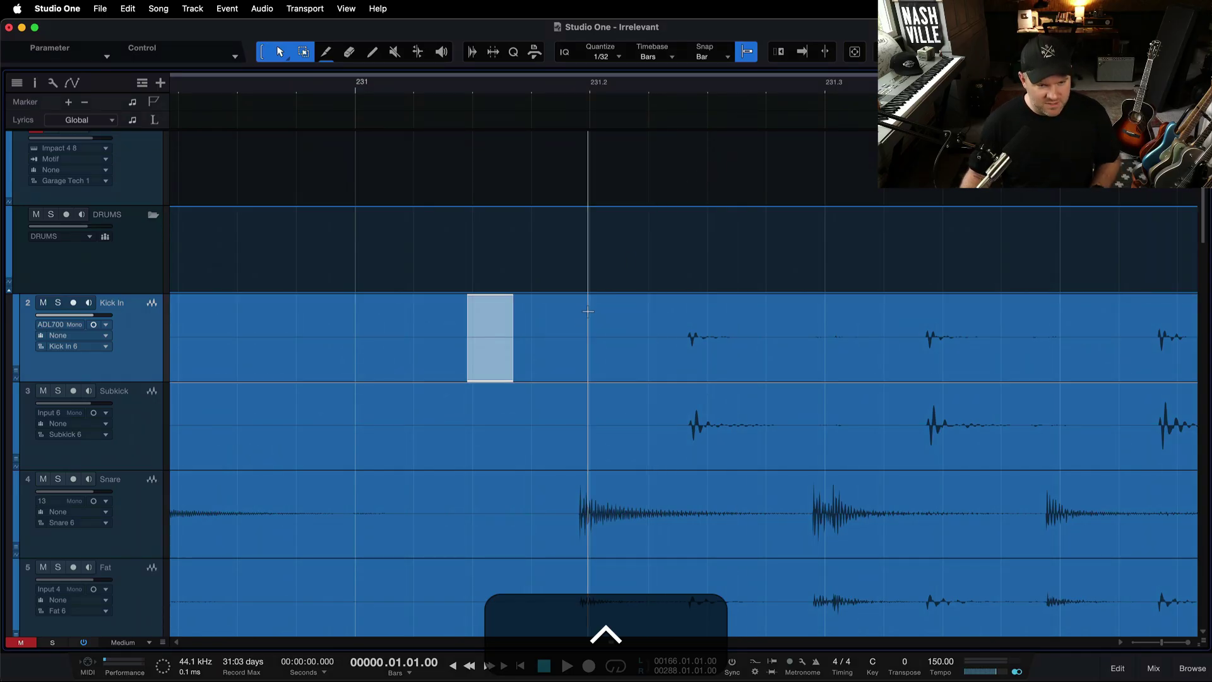
key("n")
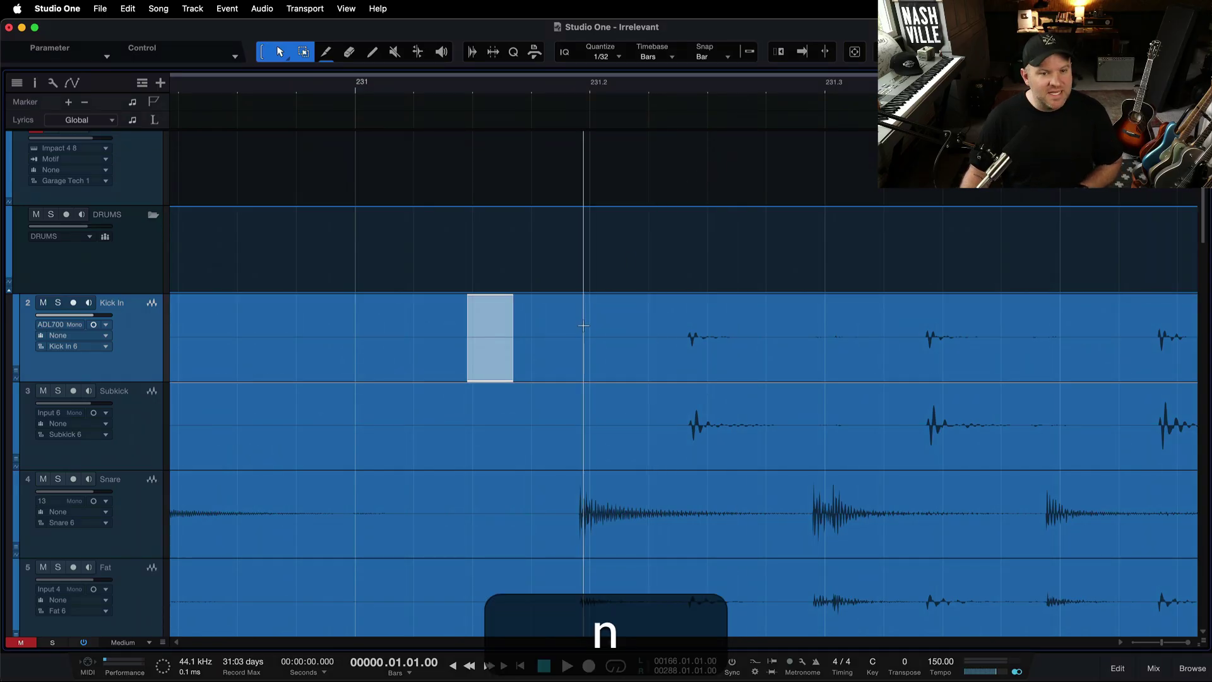
left_click(594, 353)
key("n")
left_click(499, 454)
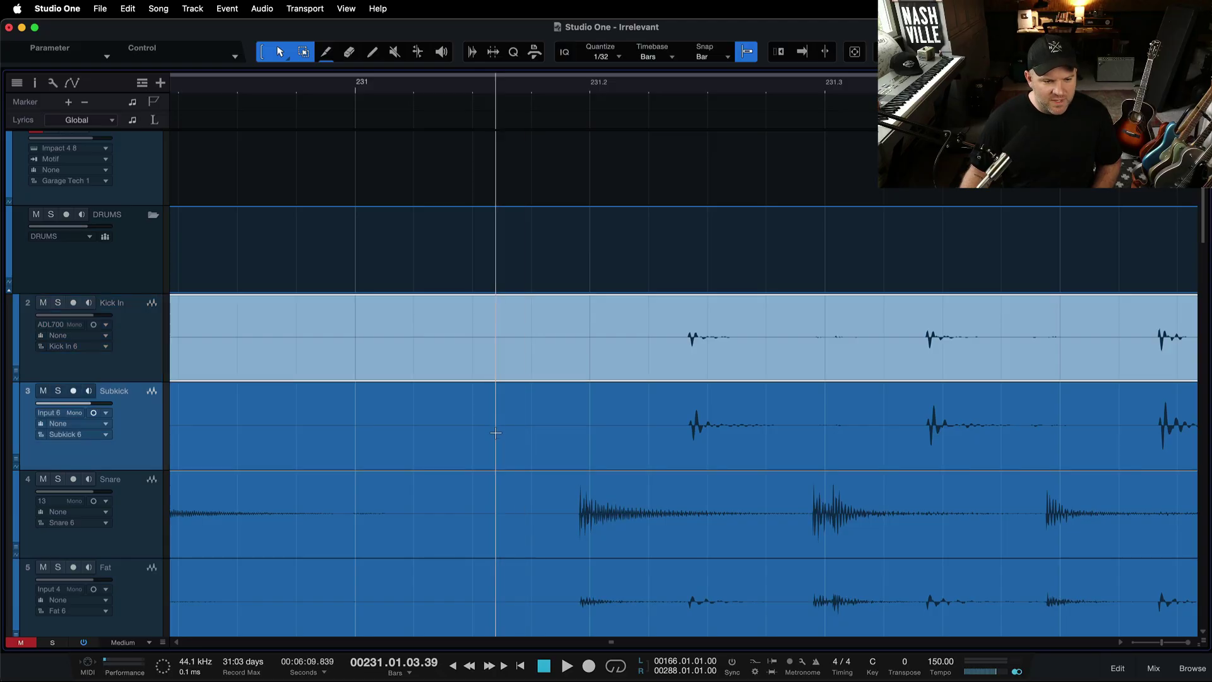
scroll(487, 406, "up", 3)
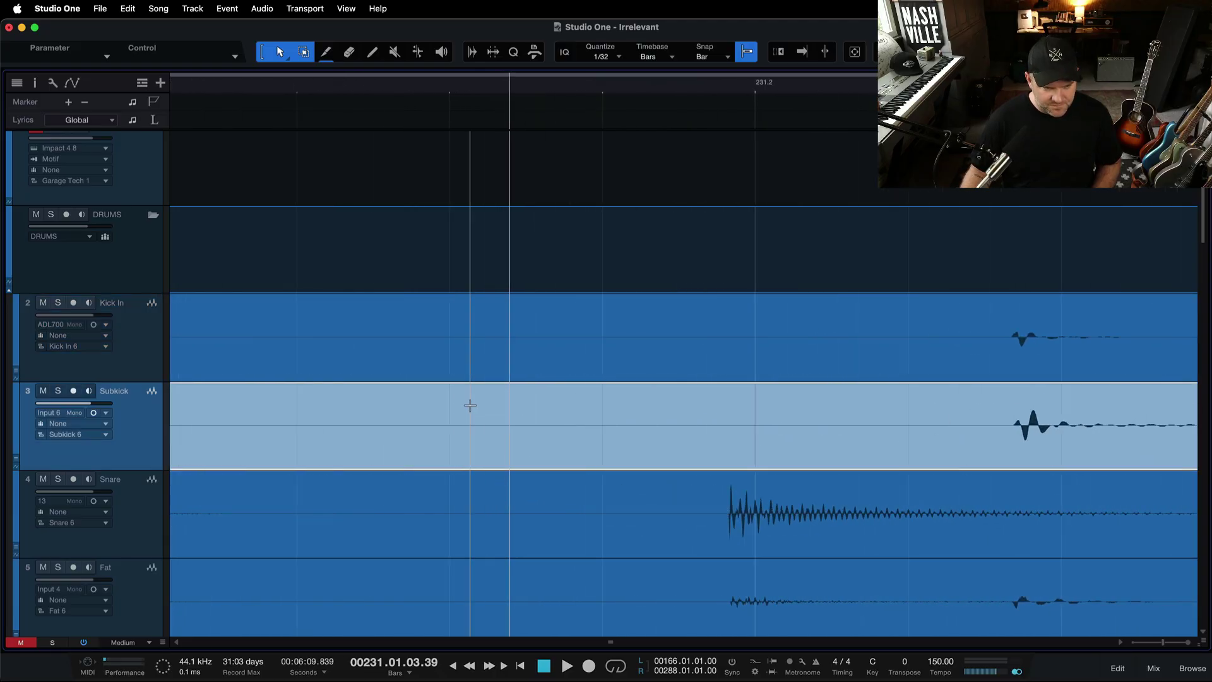
left_click(411, 346)
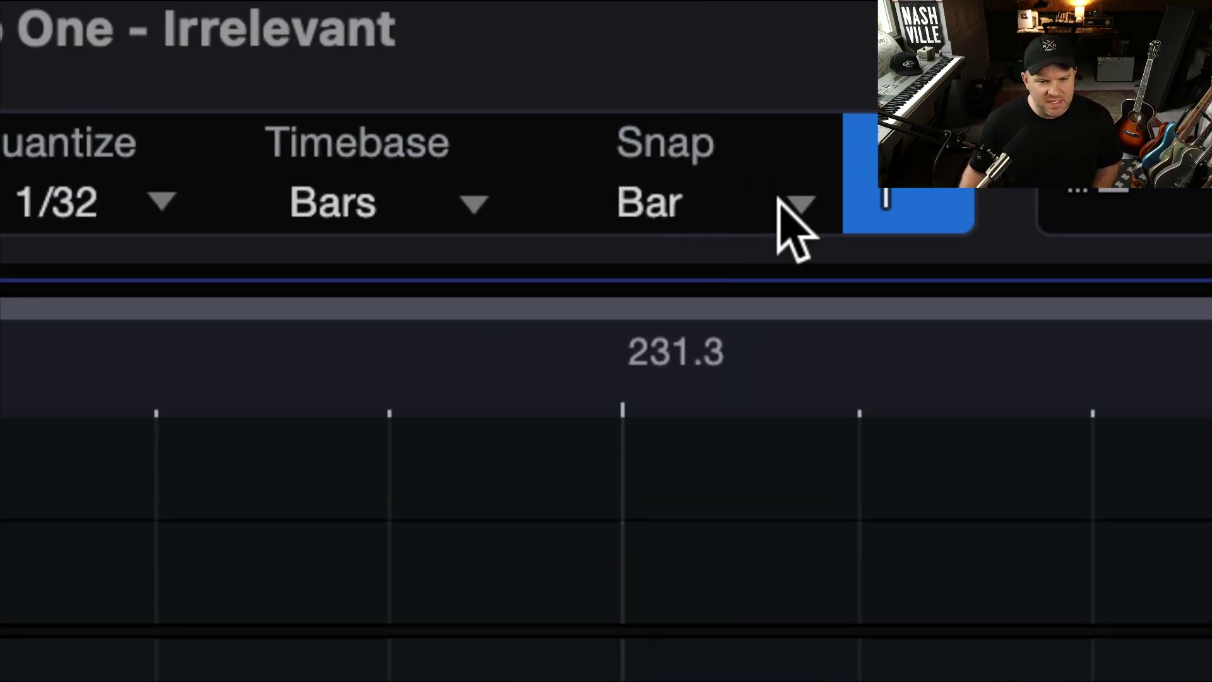
left_click(800, 204)
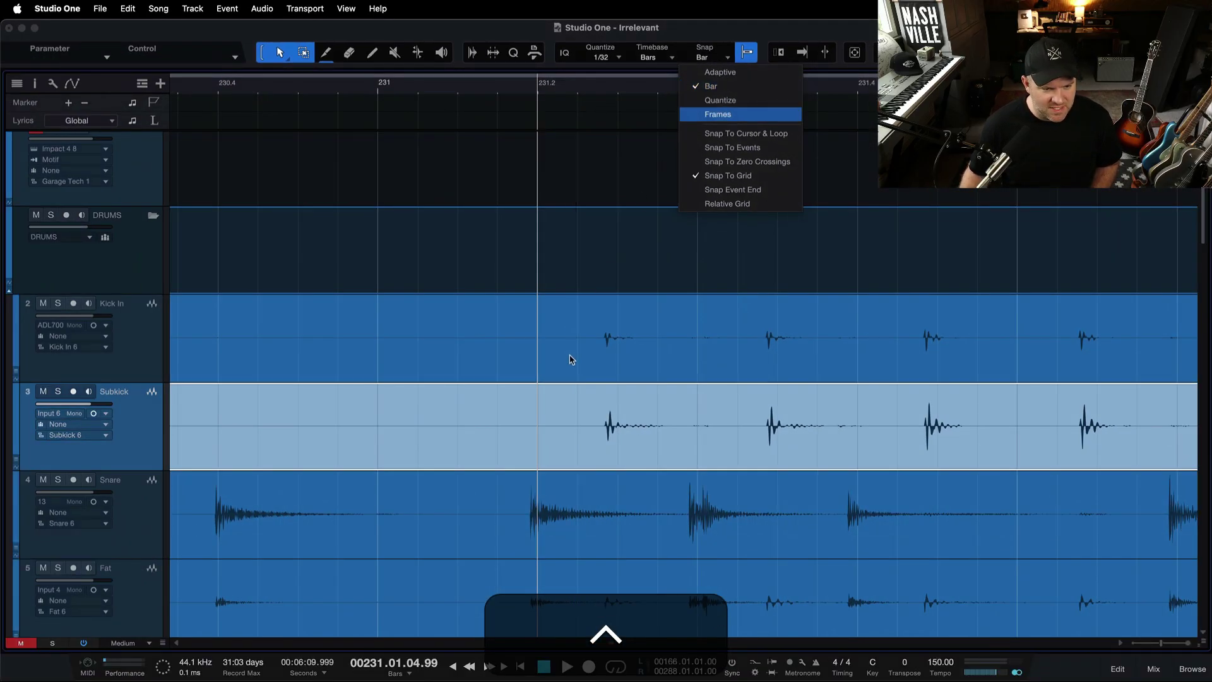
left_click(570, 360)
key("super")
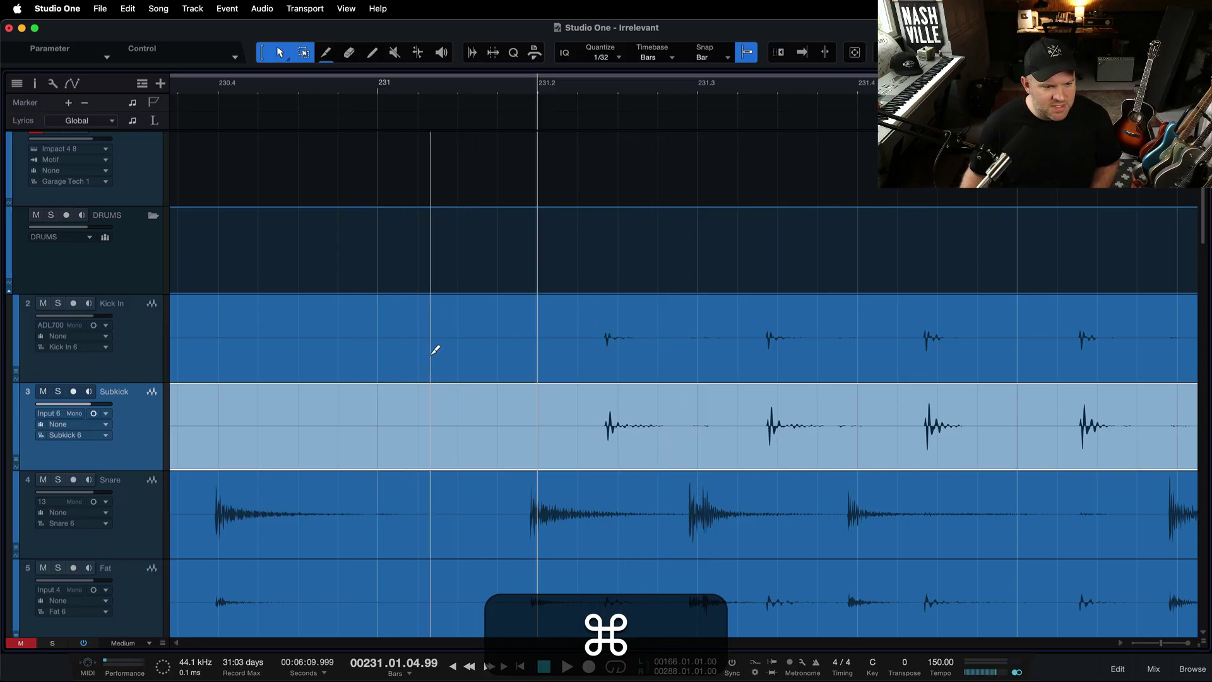
scroll(373, 360, "up", 5)
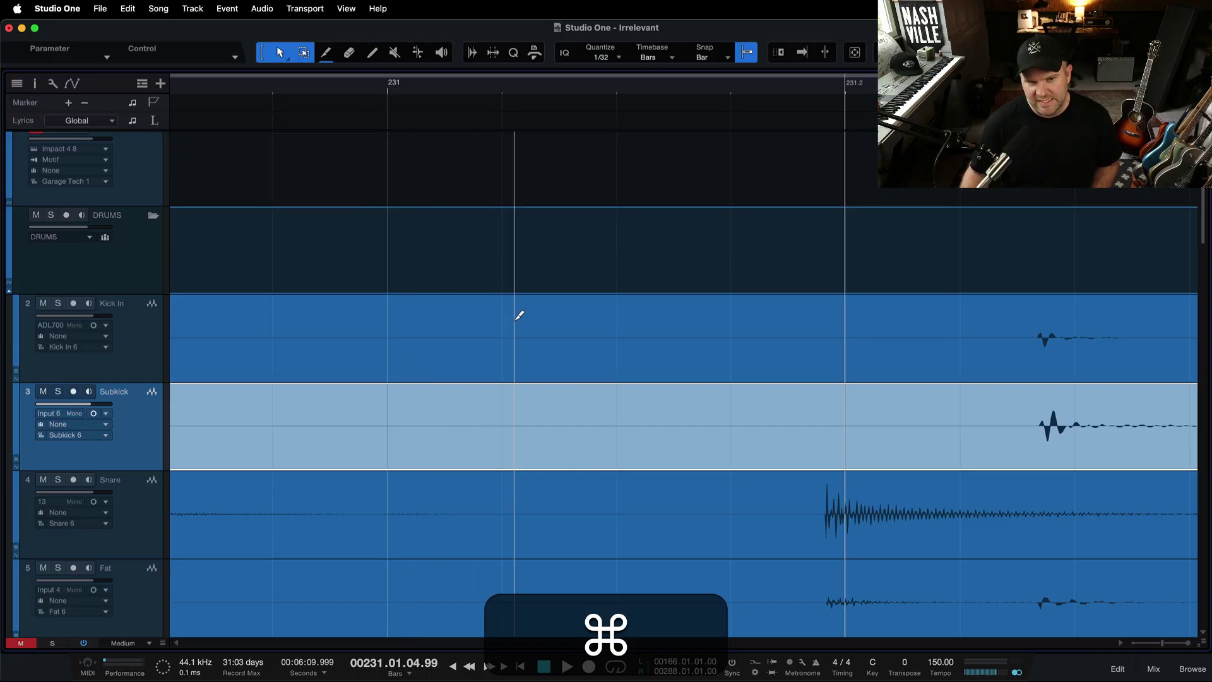
scroll(562, 312, "down", 5)
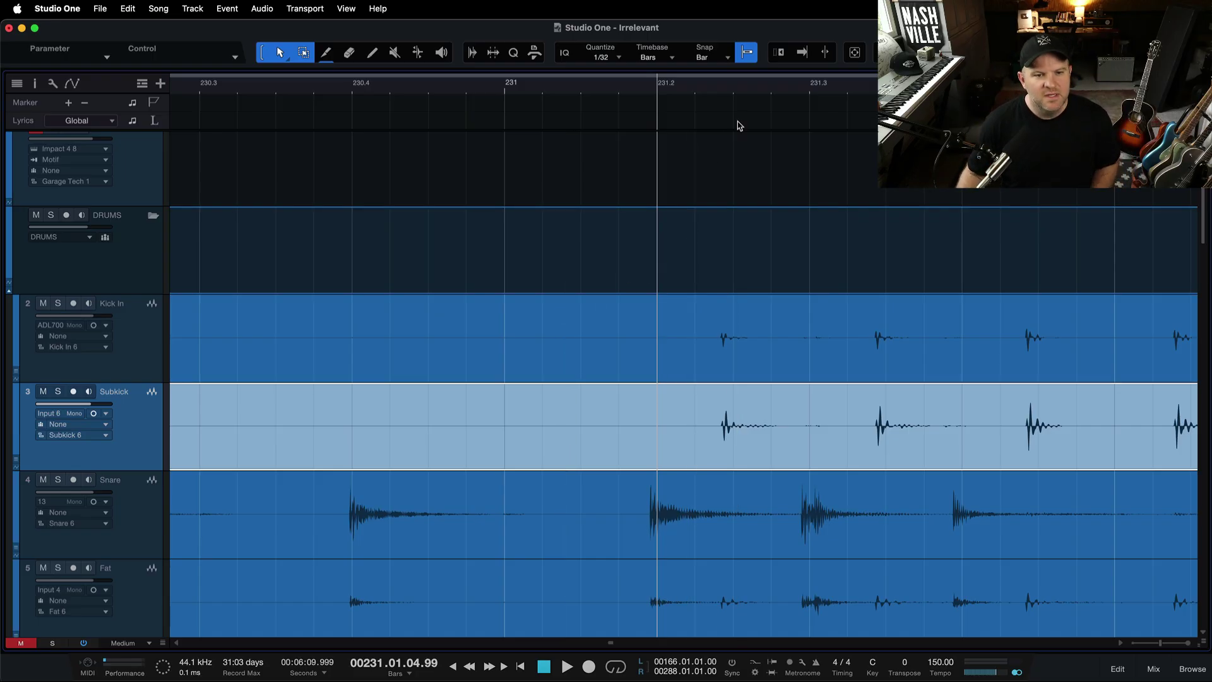
- Change the snap mode from Bar to Adaptive
left_click(730, 58)
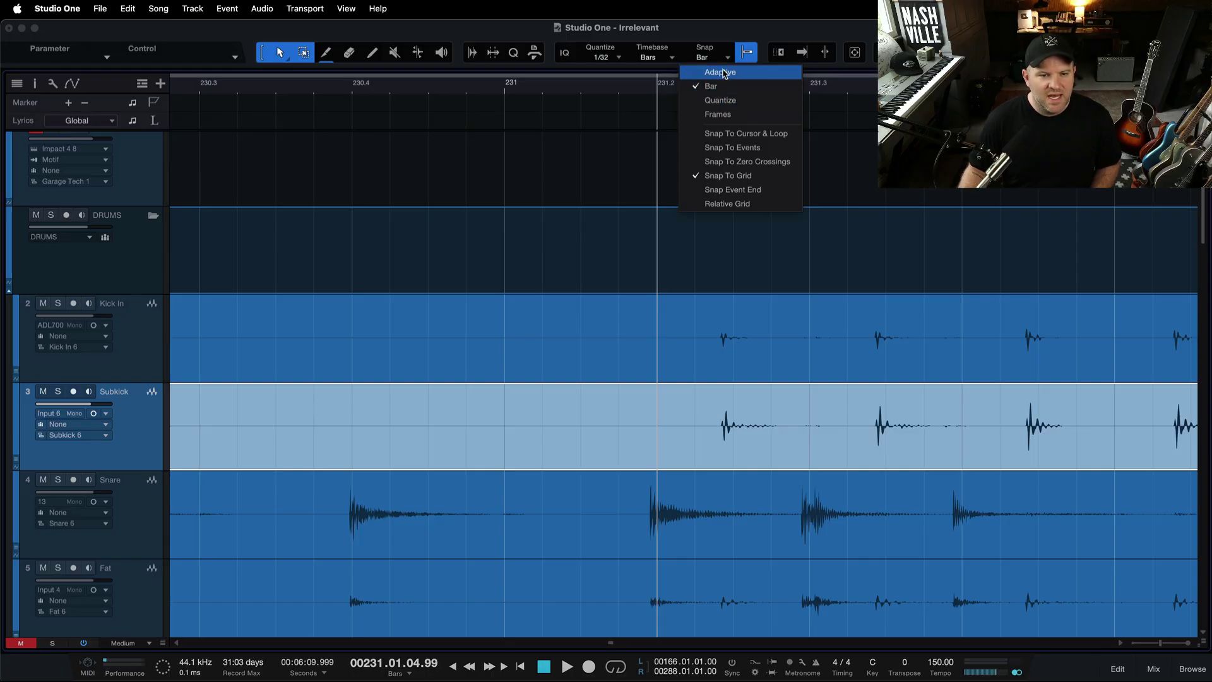
left_click(724, 72)
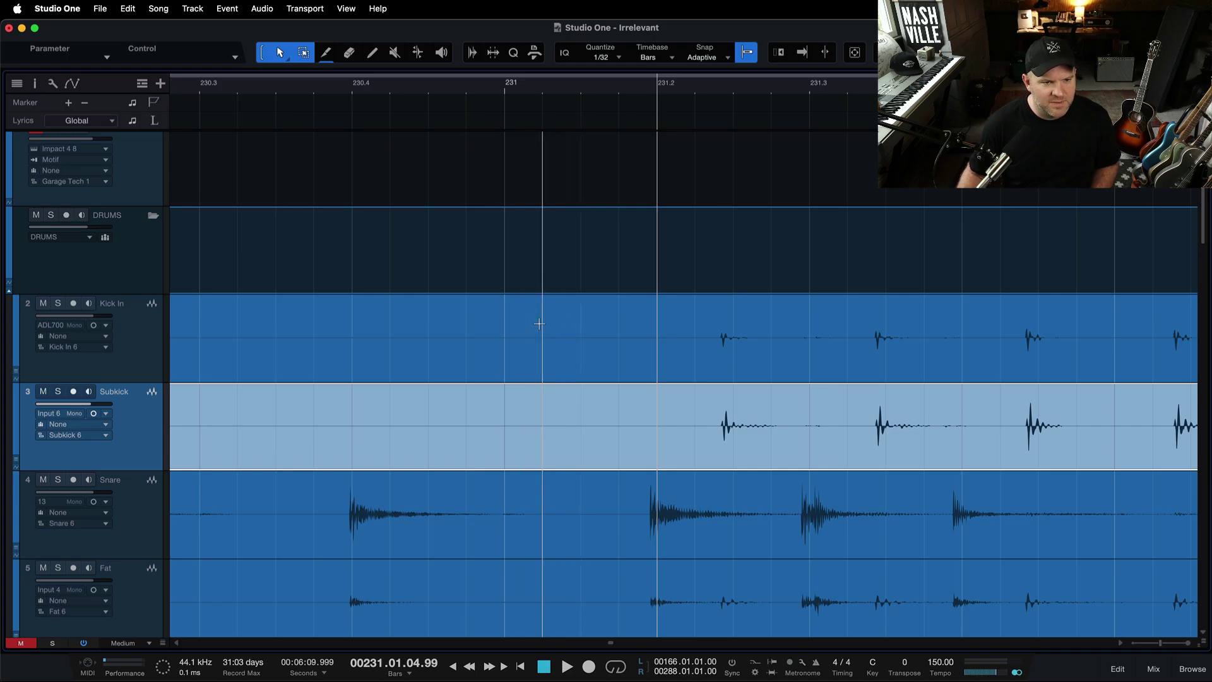
scroll(617, 320, "up", 5)
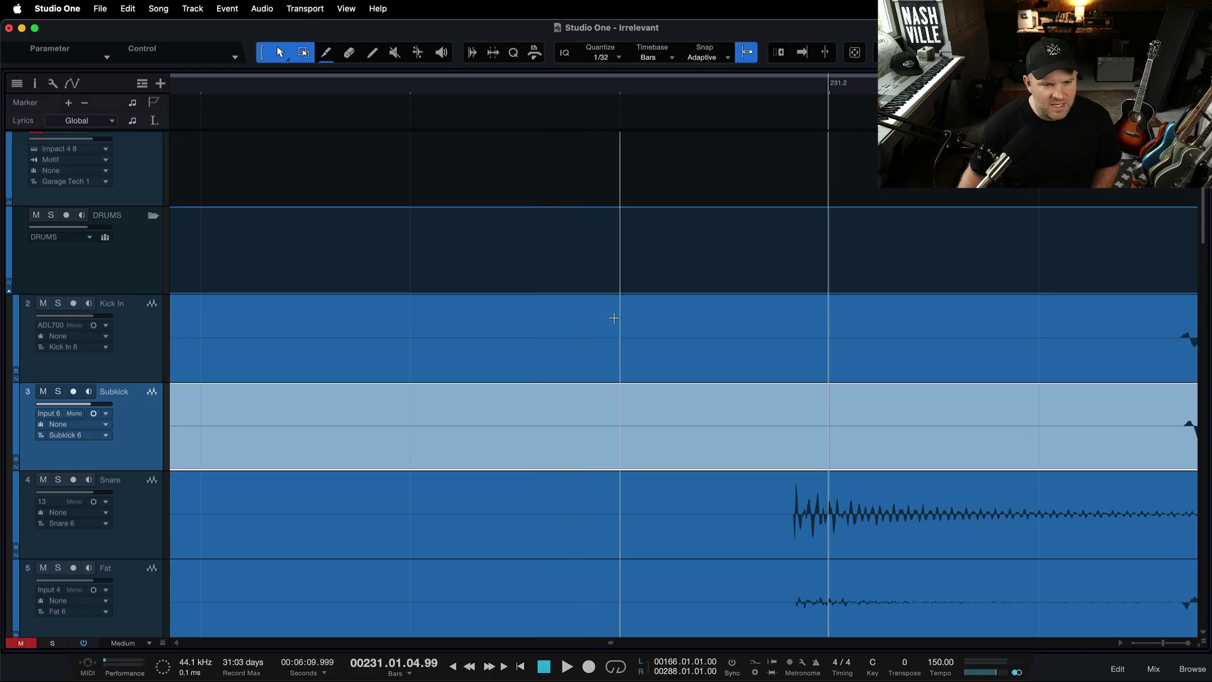
scroll(726, 344, "down", 6)
scroll(725, 343, "down", 1)
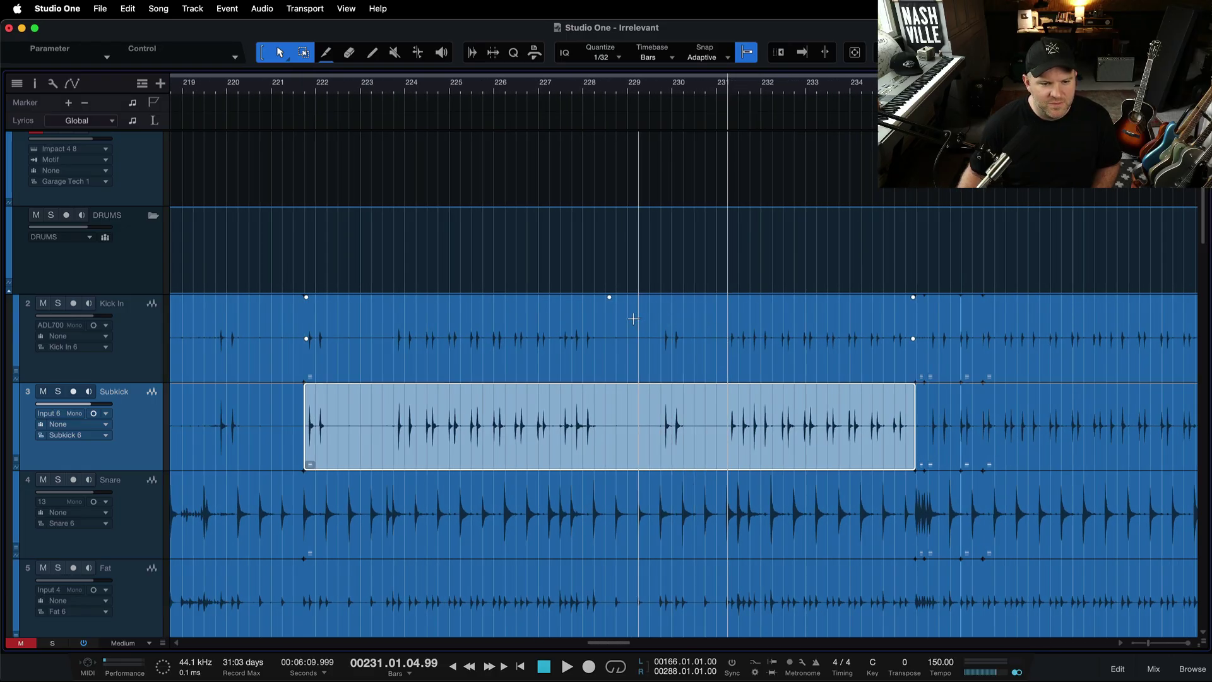
scroll(630, 320, "up", 3)
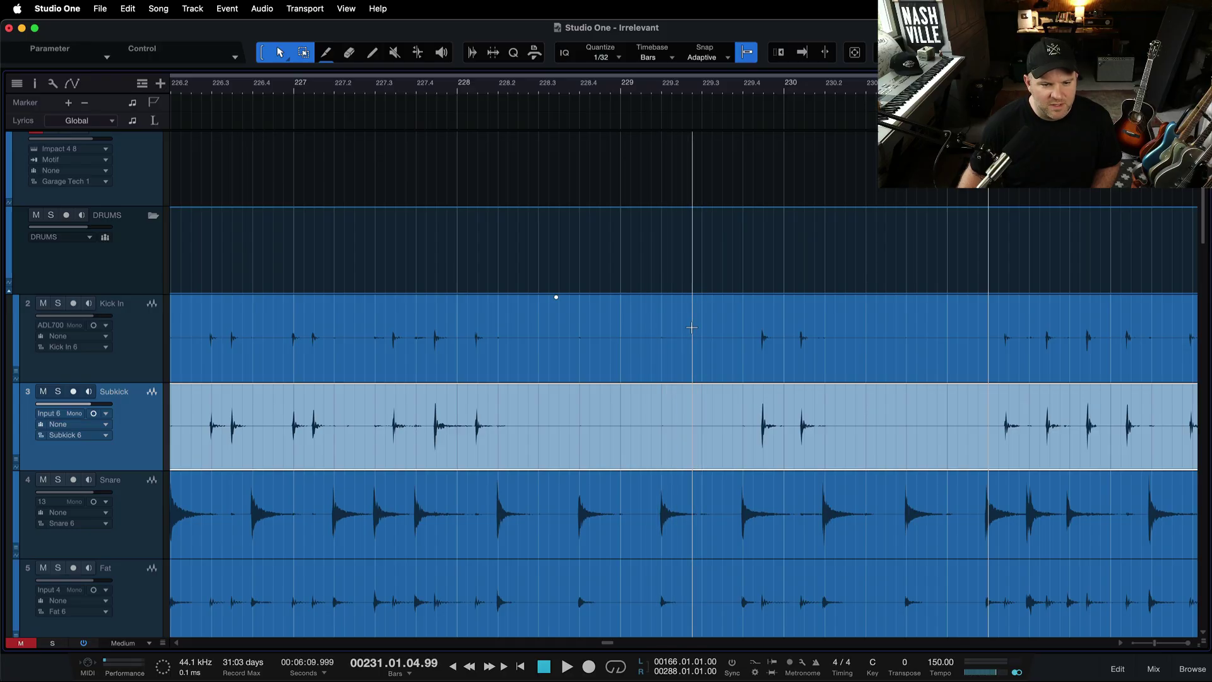
- Test-split Kick In at 229.2, undo it, then select a range from 229.2 to 229.4
key("super")
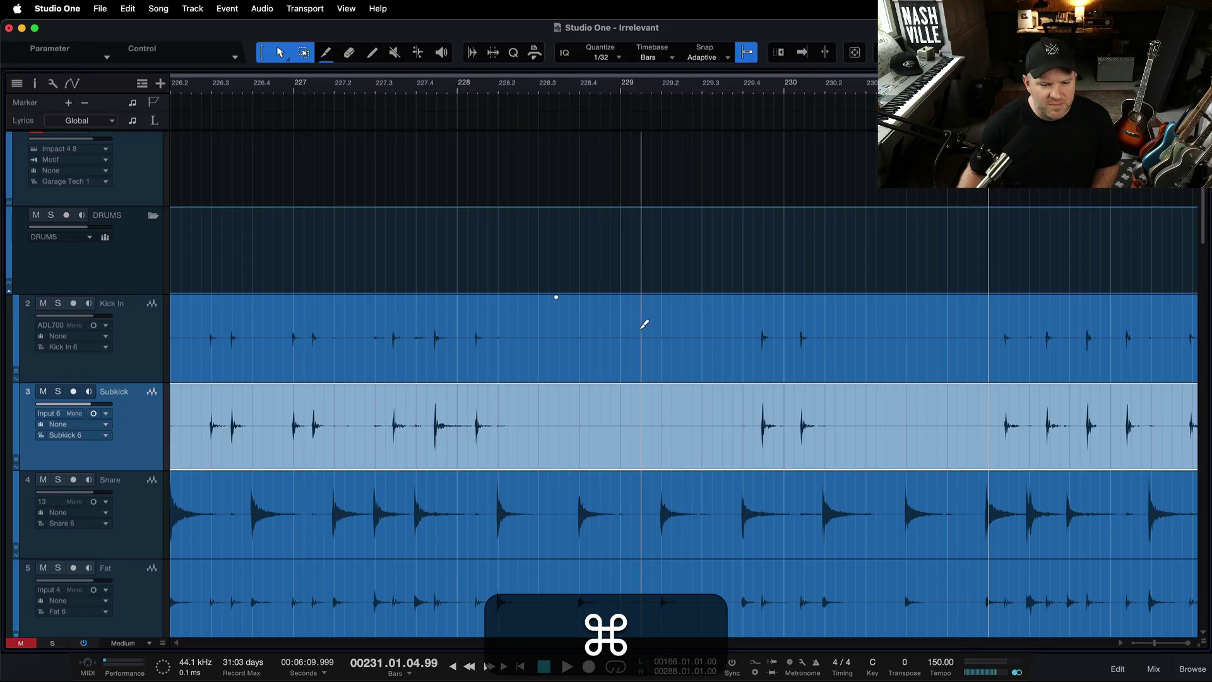
scroll(620, 331, "up", 5)
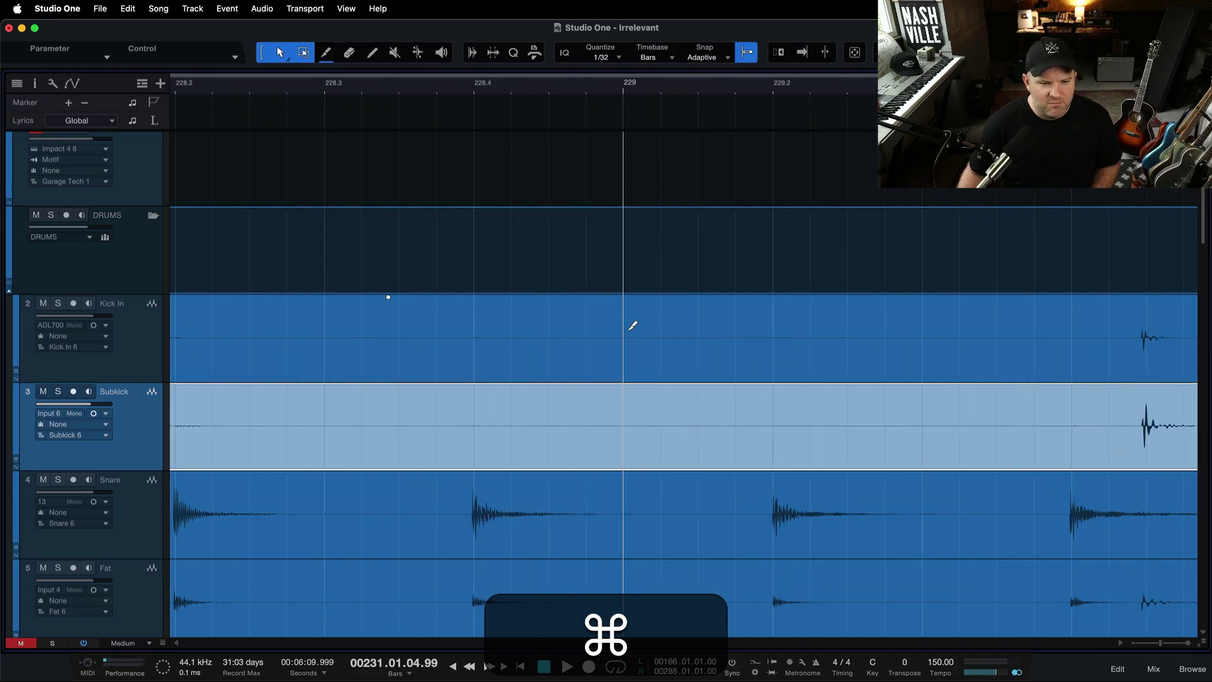
left_click(776, 345)
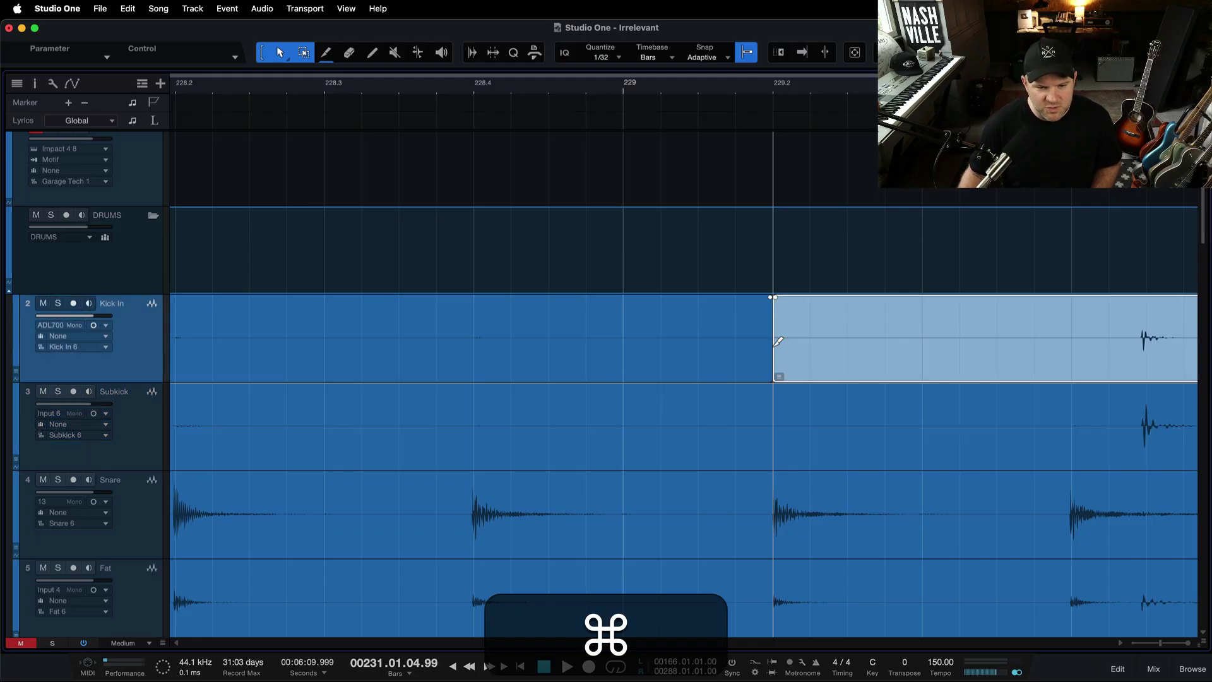
key("super+z")
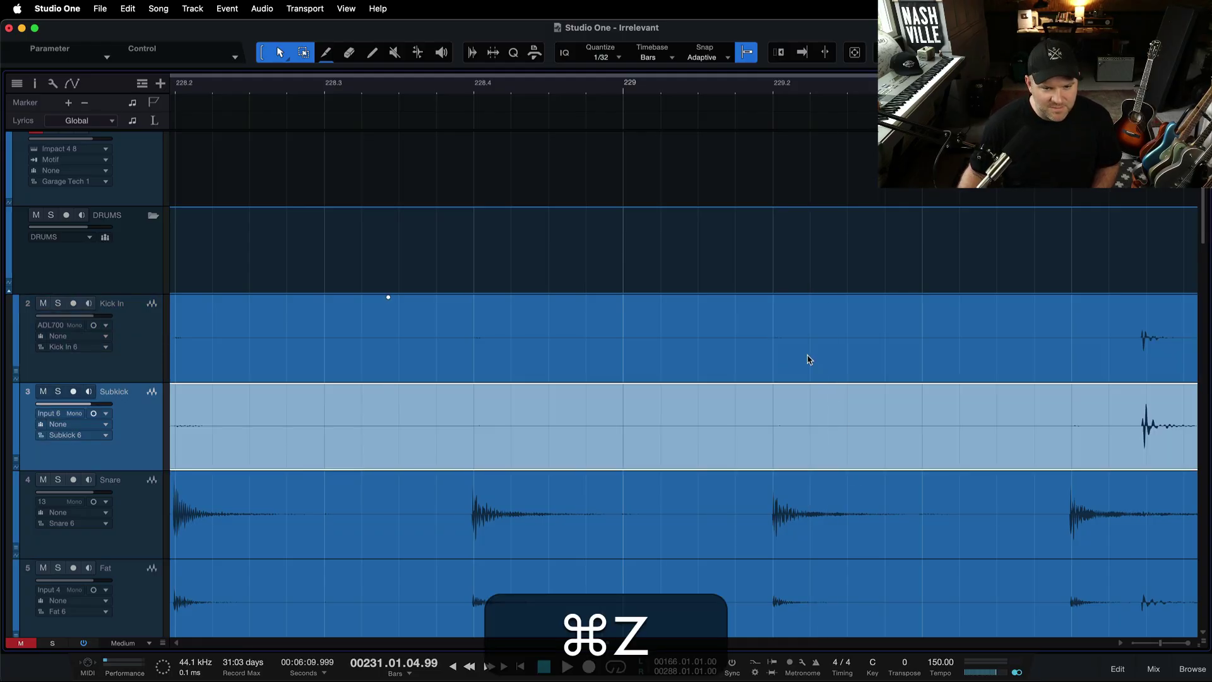
left_click_drag(772, 316, 1073, 321)
scroll(1073, 321, "down", 3)
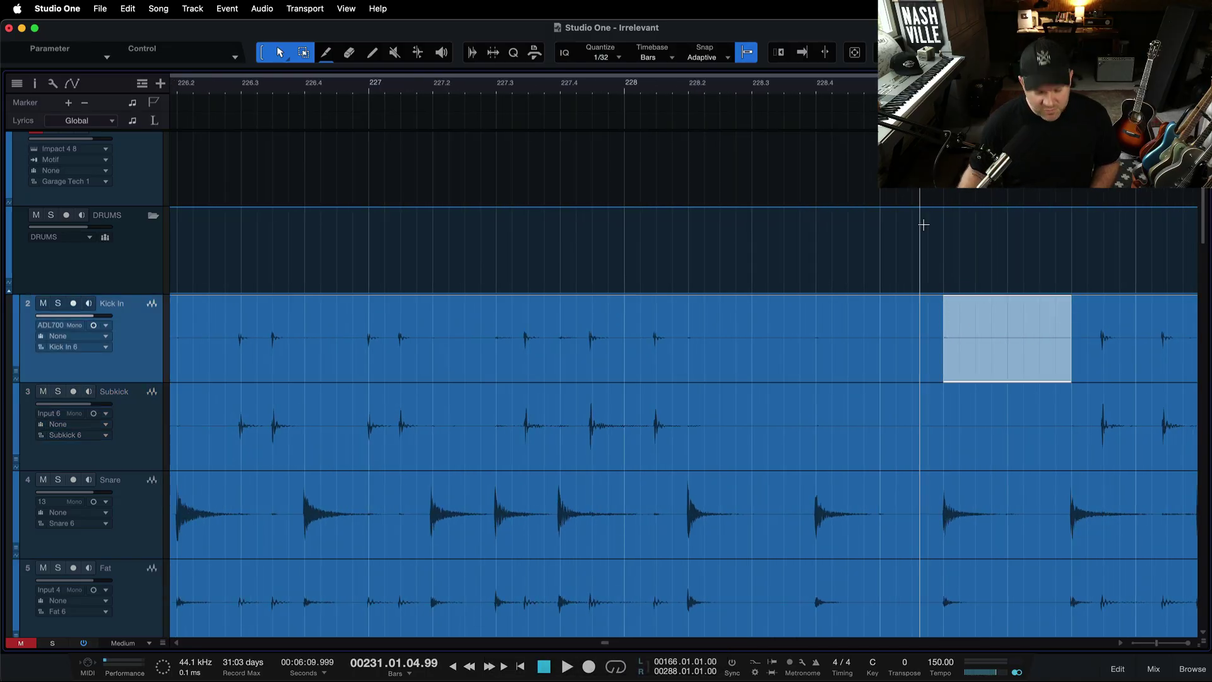
- Disable Snap with N, drag an unsnapped range, select the whole Kick In event, and save
key("n")
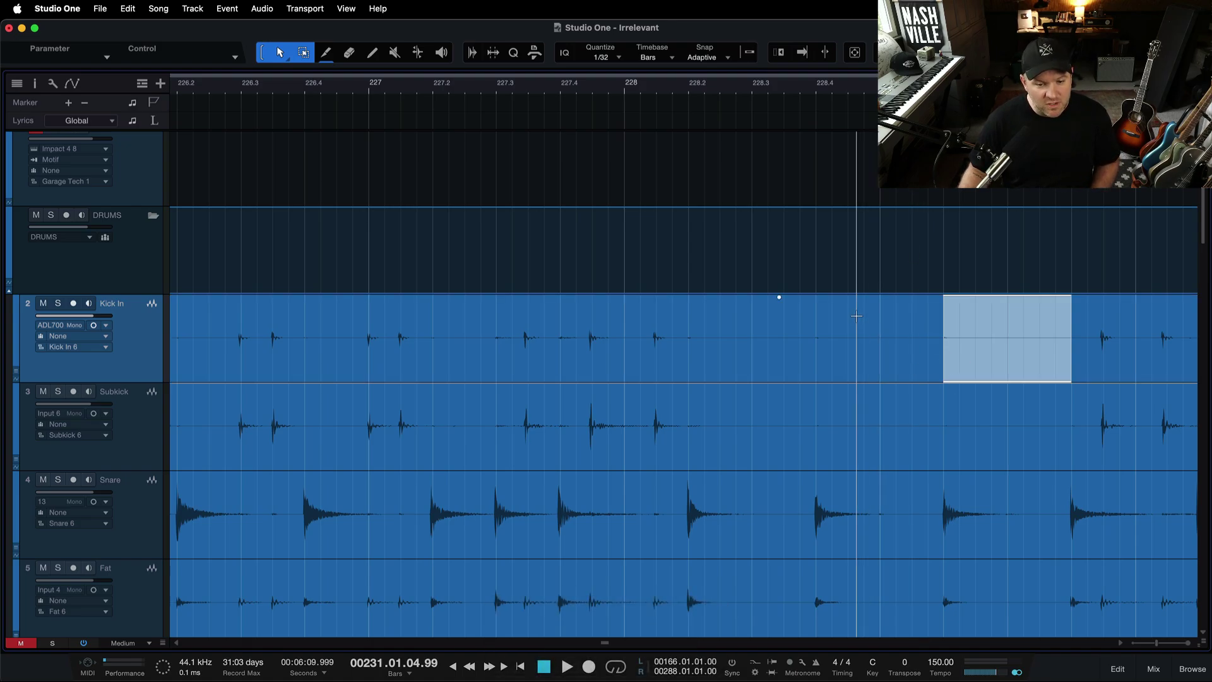
left_click_drag(856, 312, 704, 329)
left_click(667, 376)
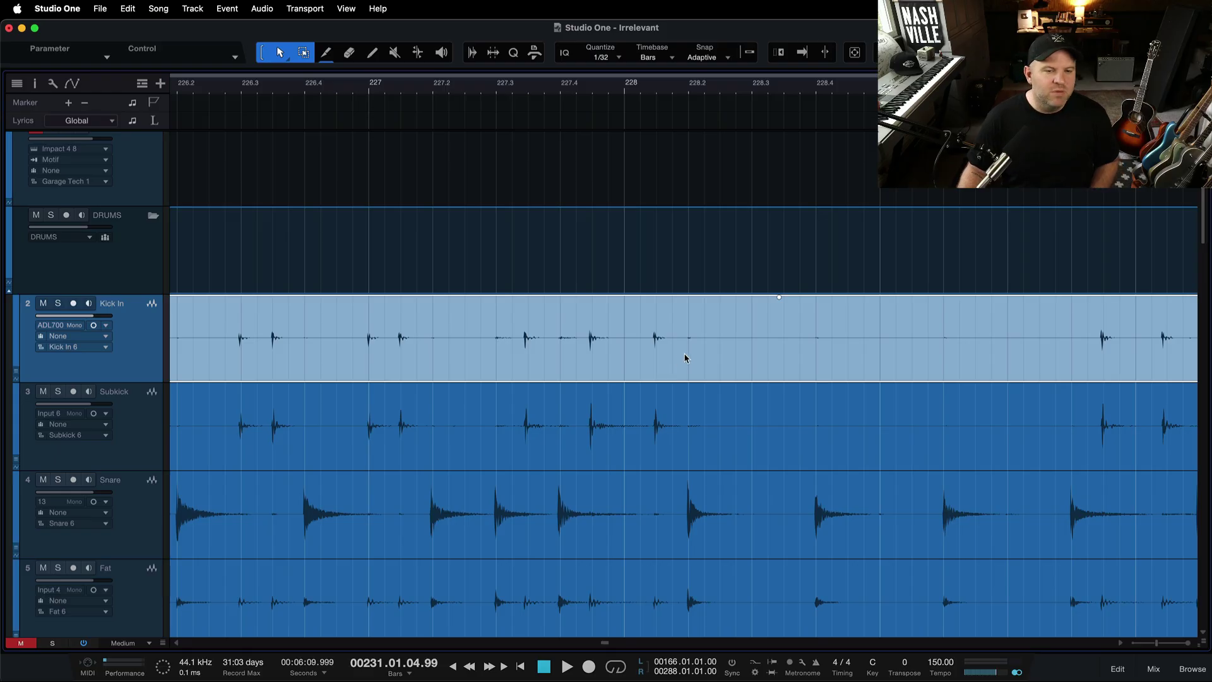
scroll(685, 358, "down", 10)
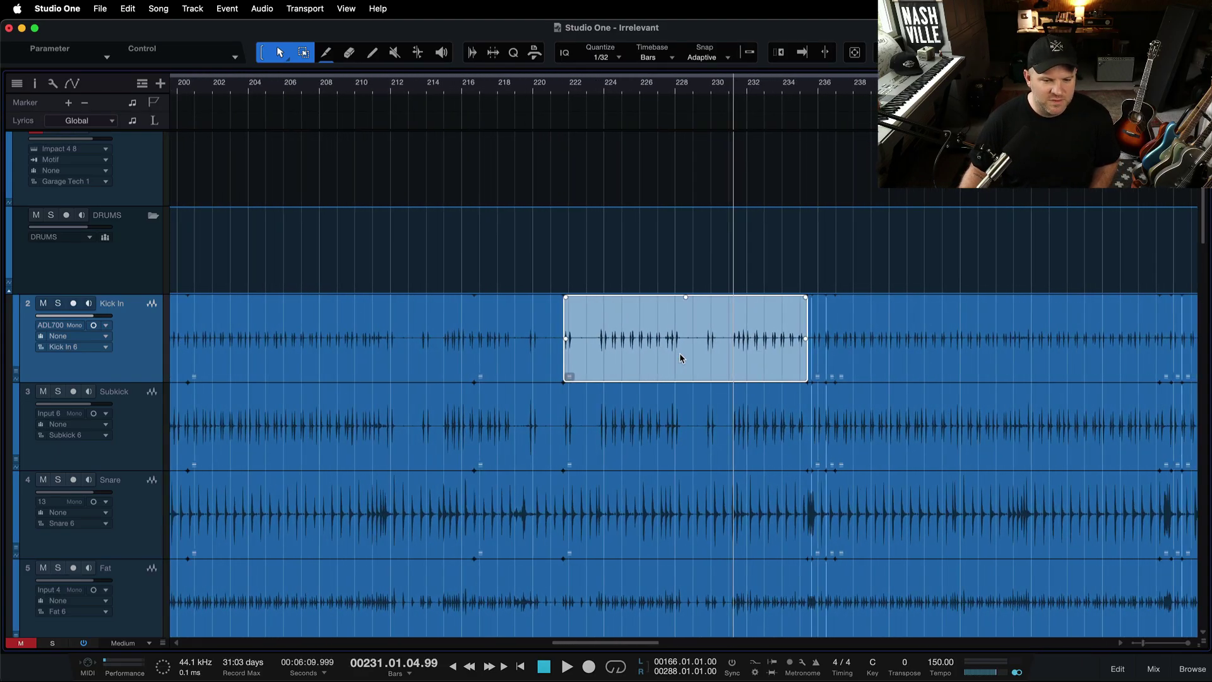
key("super+s")
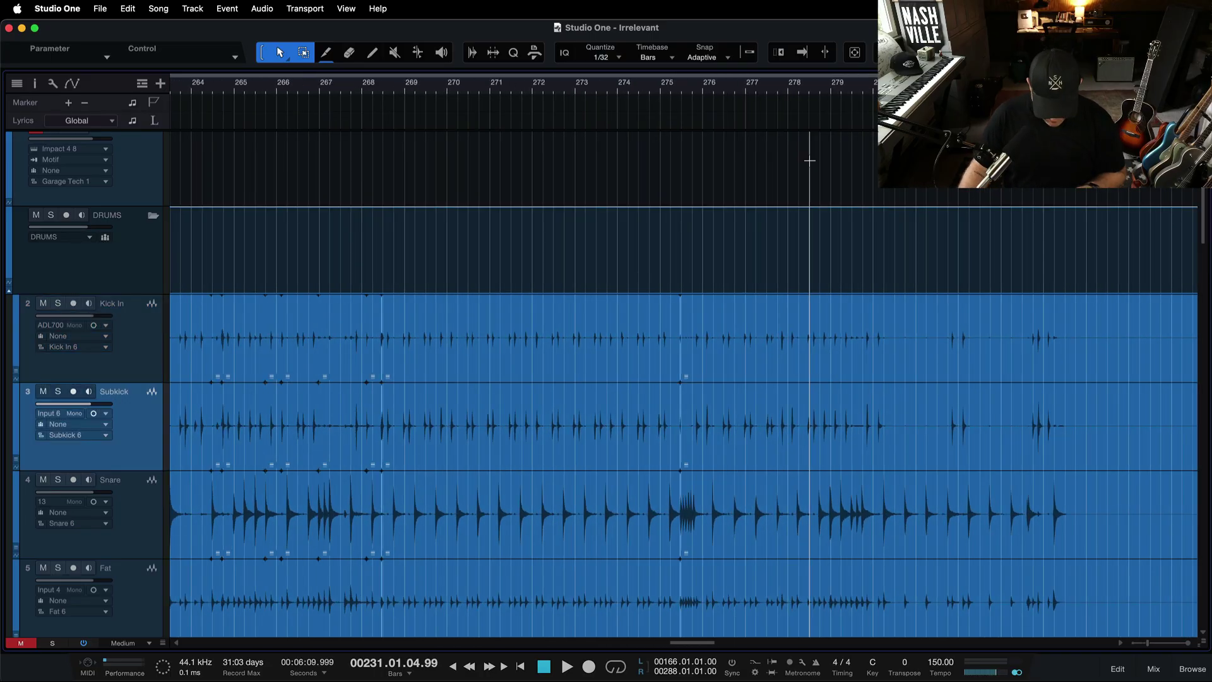
- Re-enable Snap, select the last Kick In event, and trim its end back to bar 290
key("n")
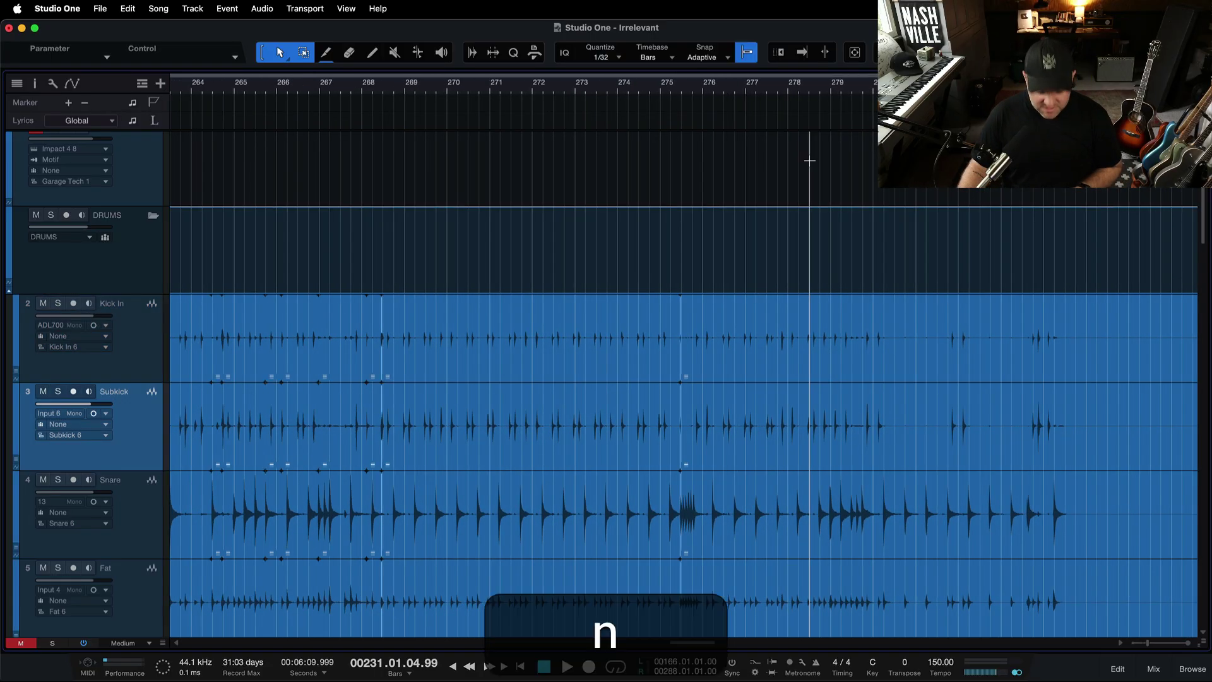
scroll(1012, 306, "up", 4)
left_click(980, 363)
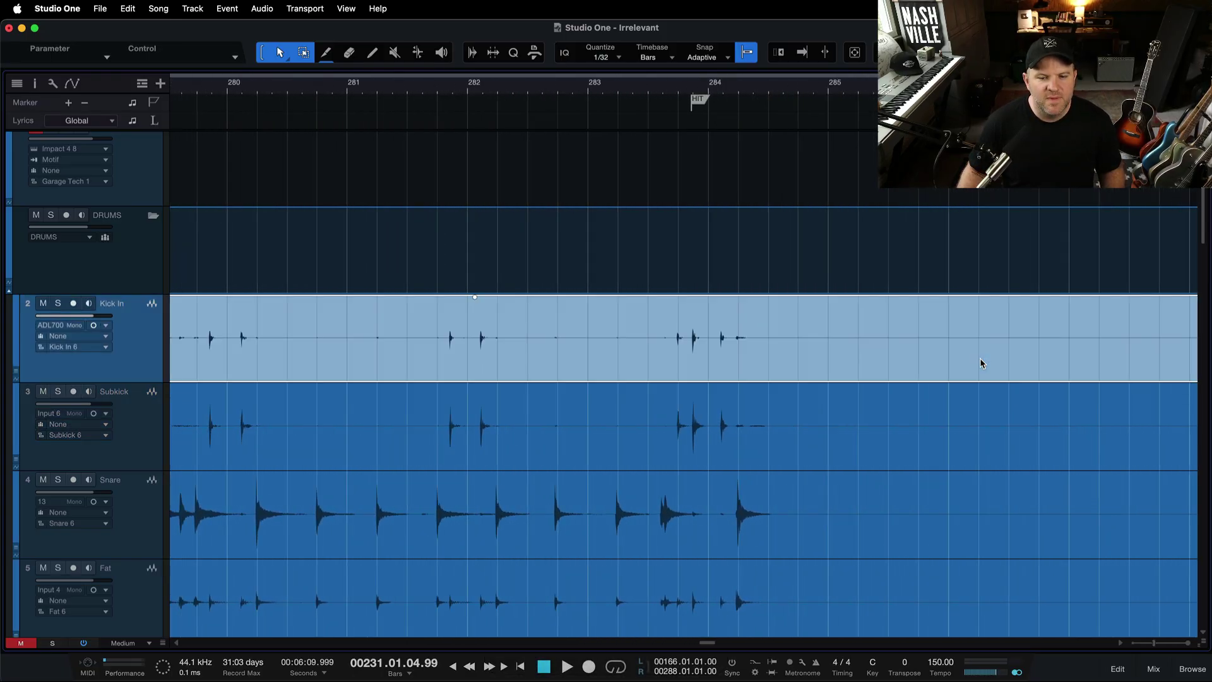
scroll(981, 363, "right", 5)
left_click(774, 346)
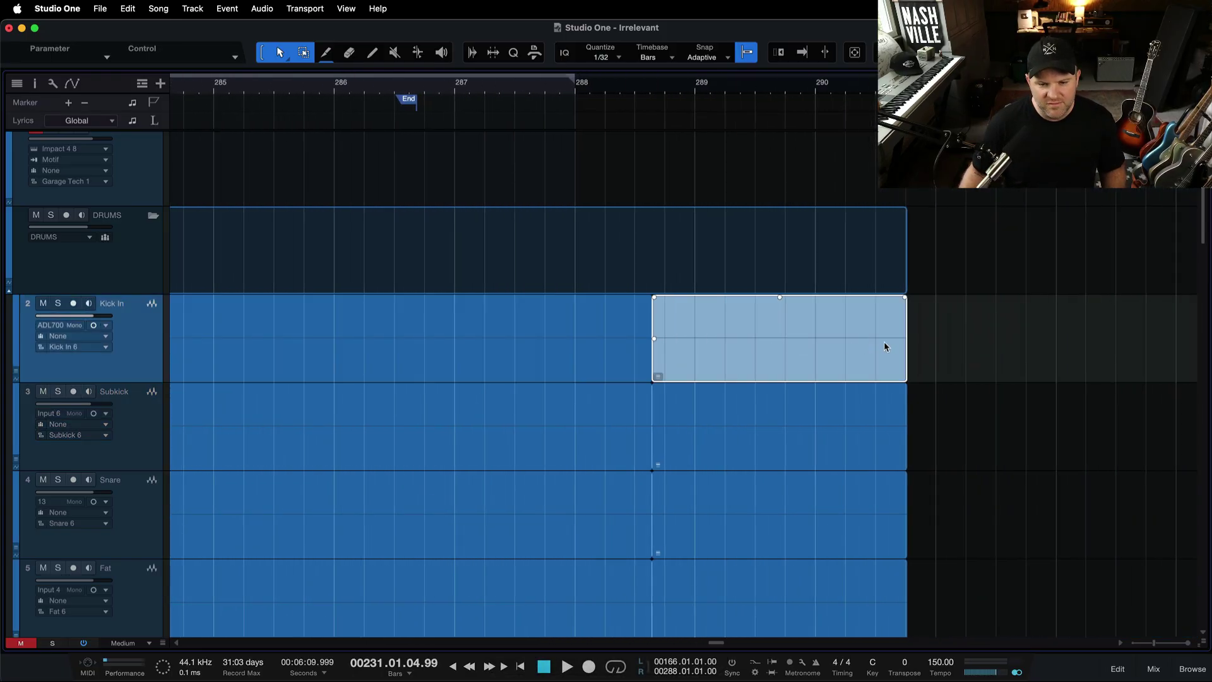
scroll(888, 346, "up", 5)
left_click_drag(975, 329, 546, 326)
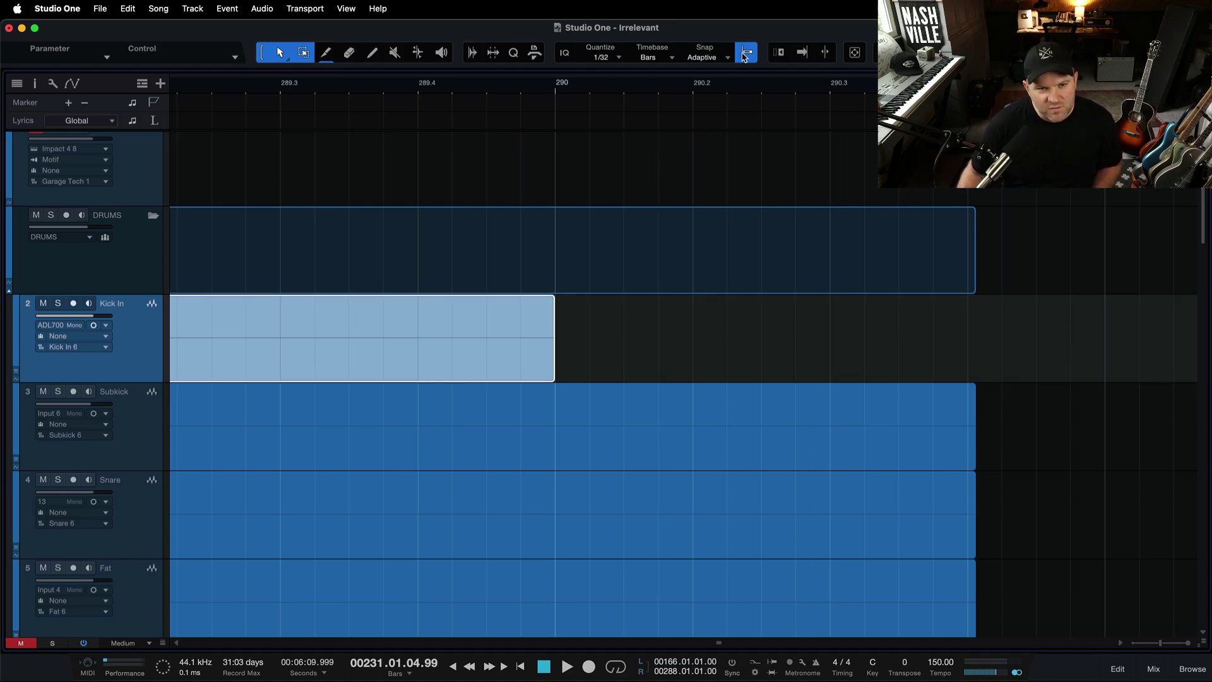